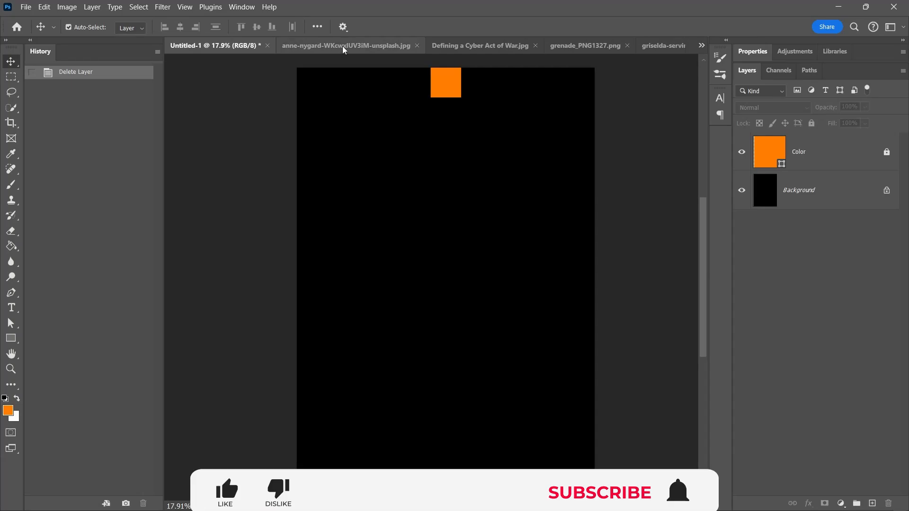
Unlock the background layer of the skull photo and select the whole skull with the Object Selection tool.
click(342, 47)
click(886, 153)
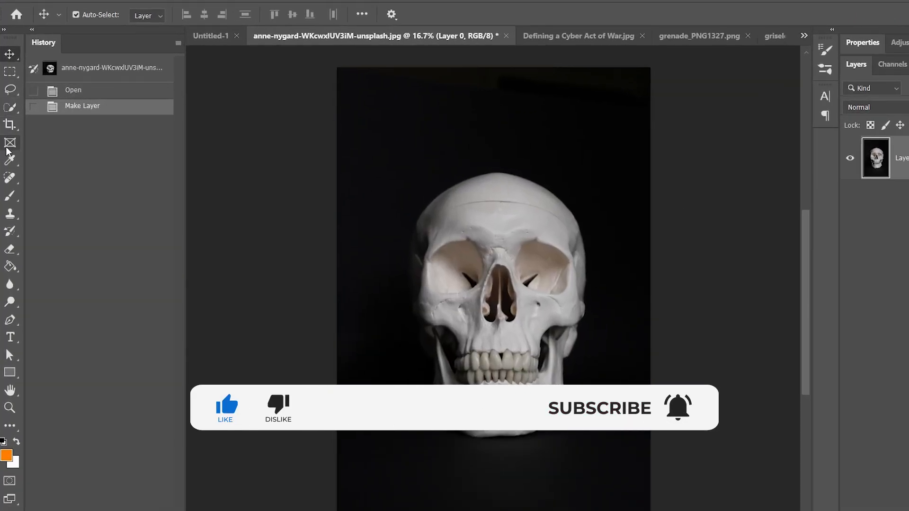
click(10, 107)
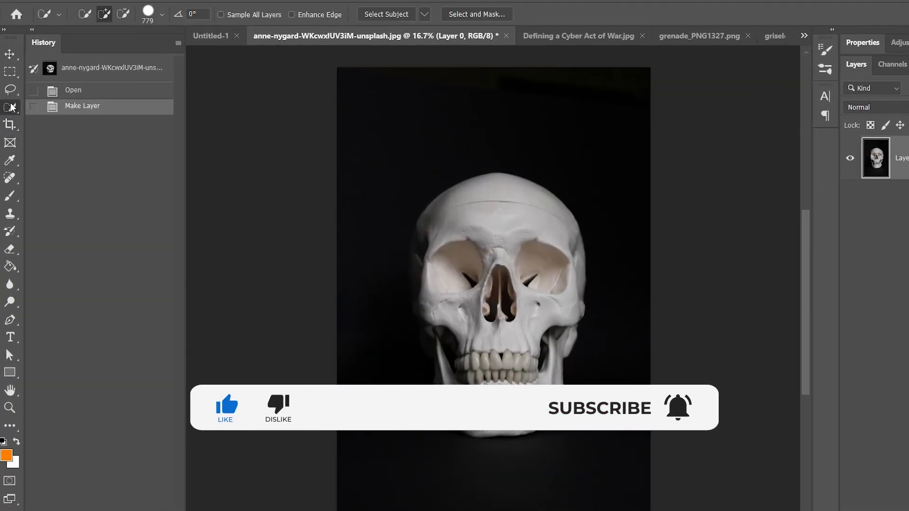
click(98, 117)
drag(333, 141, 533, 413)
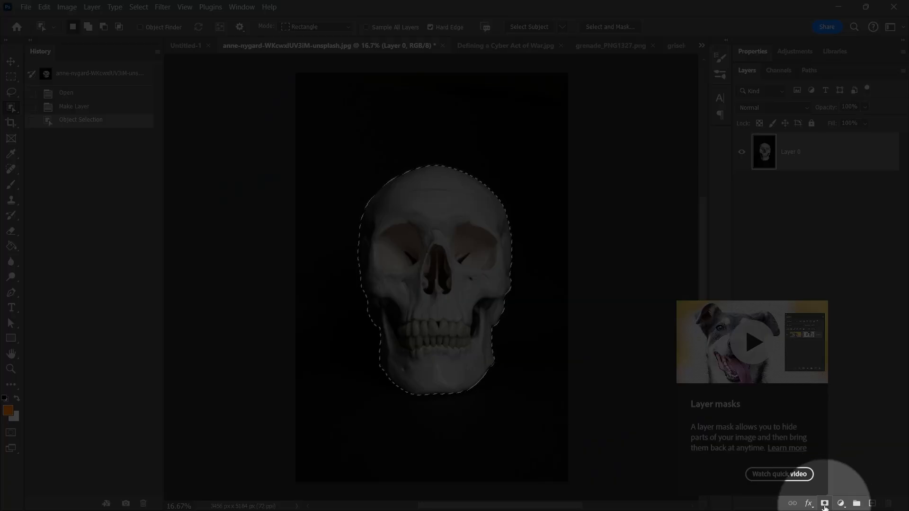
Mask out everything around the selected skull and convert the masked layer to a smart object.
click(825, 504)
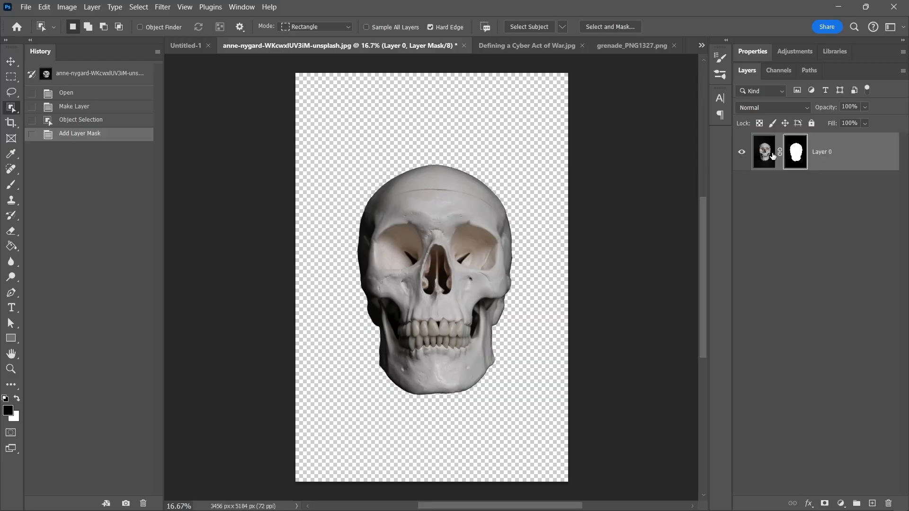
right_click(832, 158)
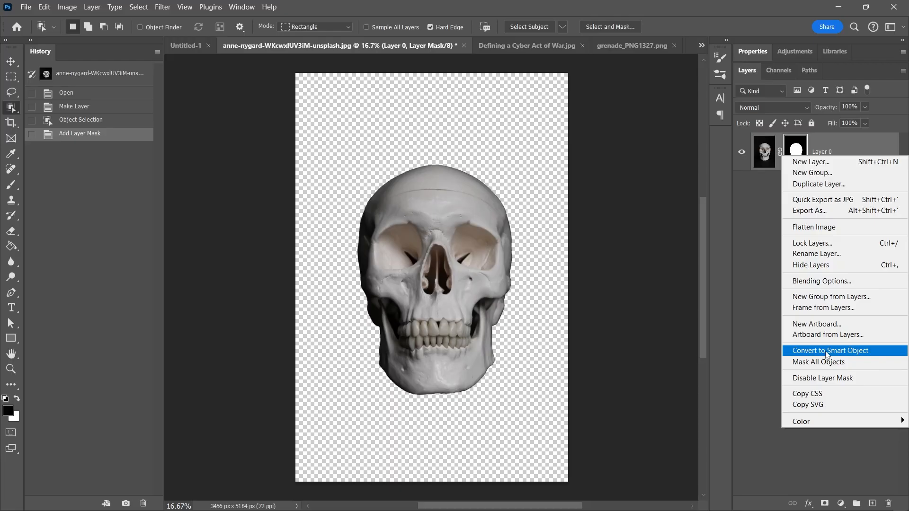
click(826, 351)
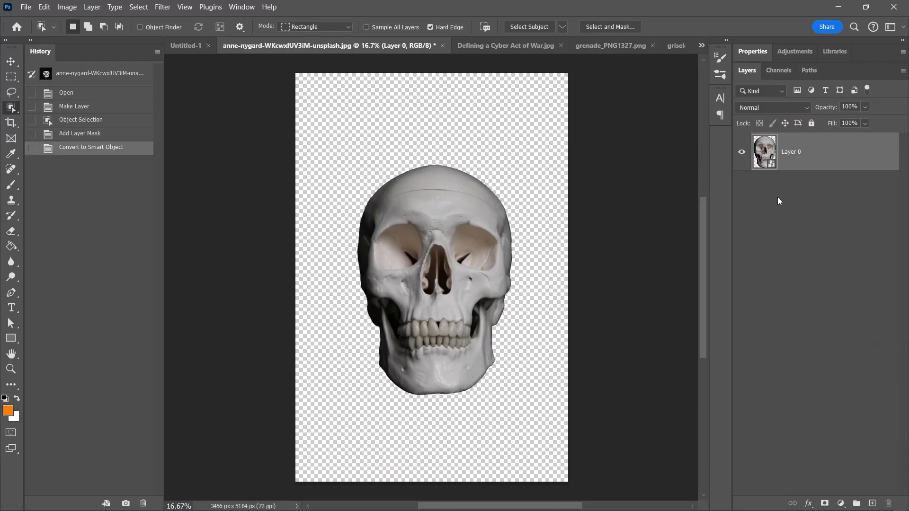
Copy the cut-out skull into the Untitled-1 document and close the skull photo.
key(ctrl+c)
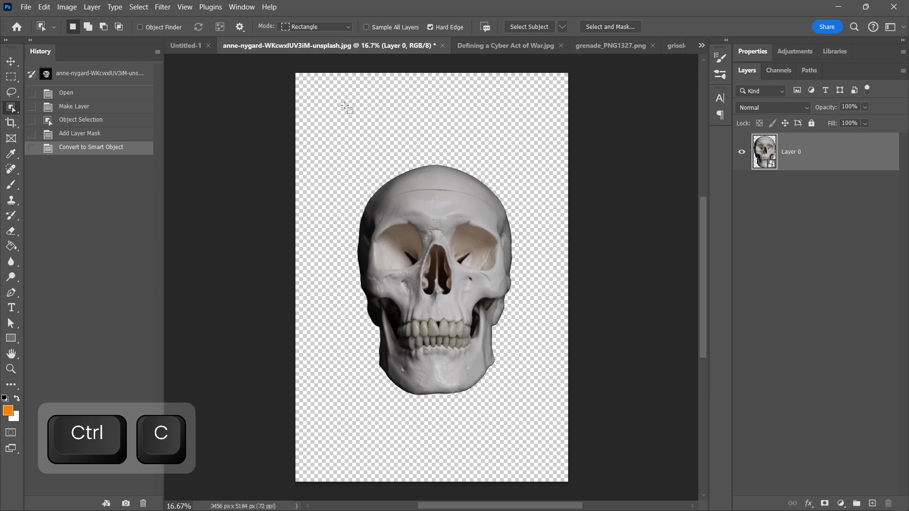
click(187, 46)
key(ctrl+v)
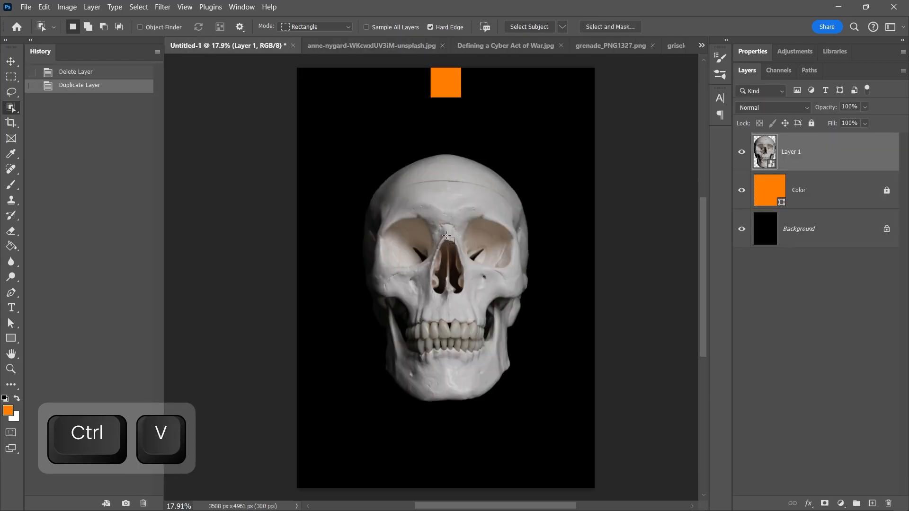
click(381, 46)
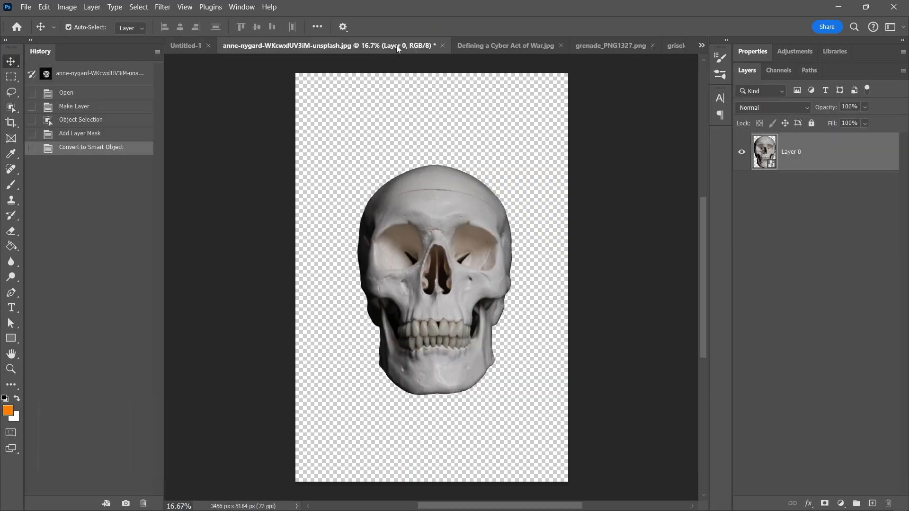
click(444, 45)
click(478, 203)
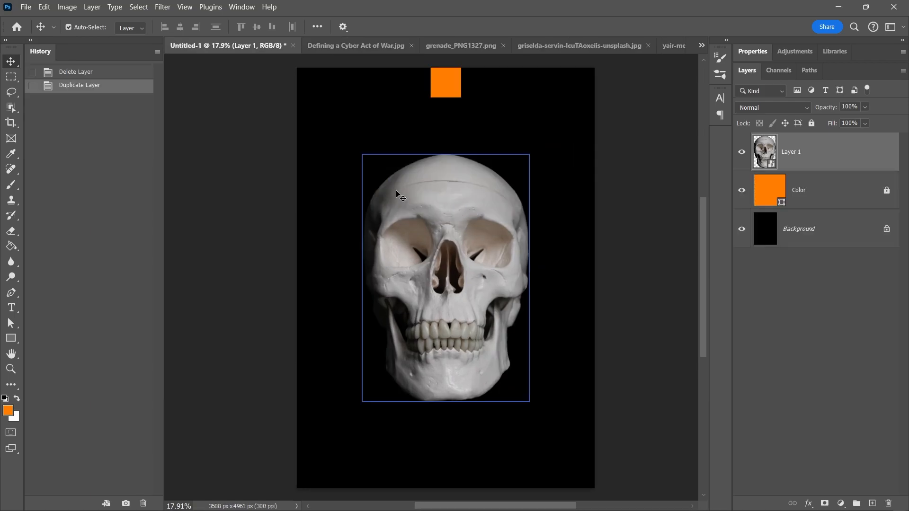
Unlock the background of "Defining a Cyber Act of War.jpg" and select the grenade's metal top, ring and lever with the Object Selection tool.
click(357, 43)
click(885, 153)
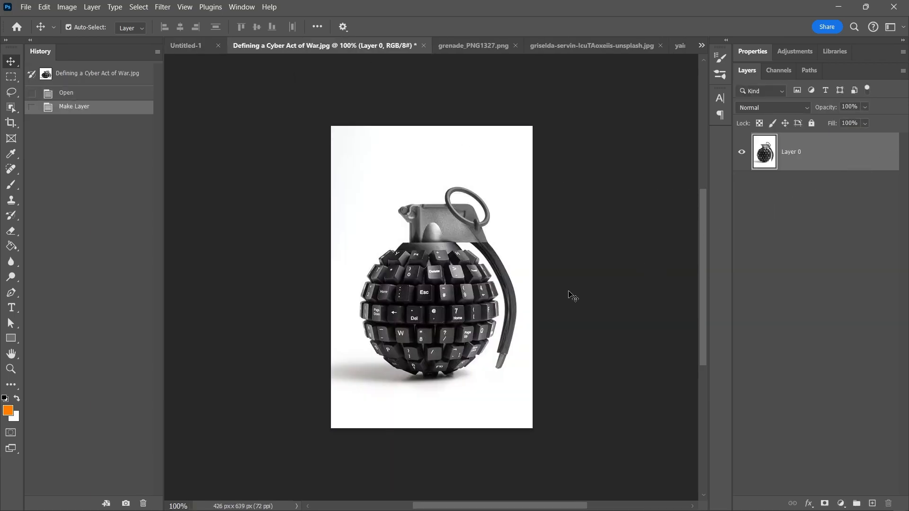
scroll(478, 207, up, 5)
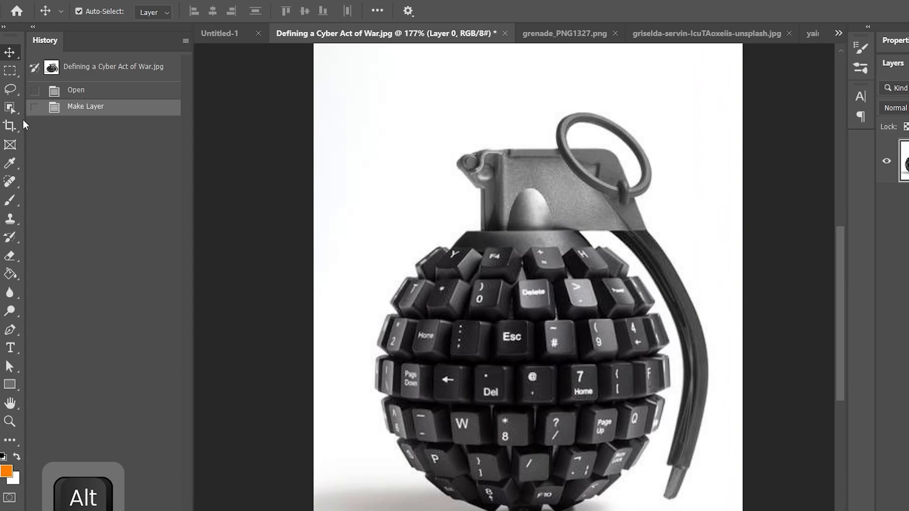
click(11, 108)
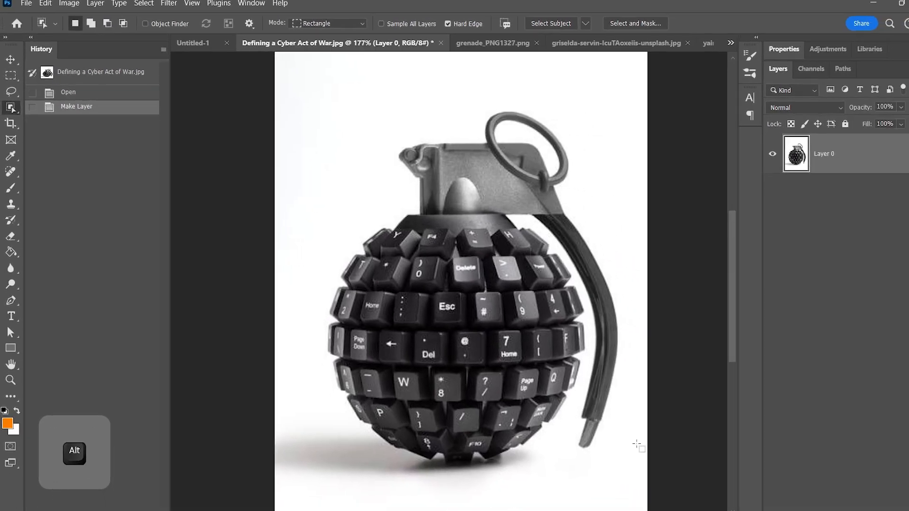
drag(635, 455, 382, 99)
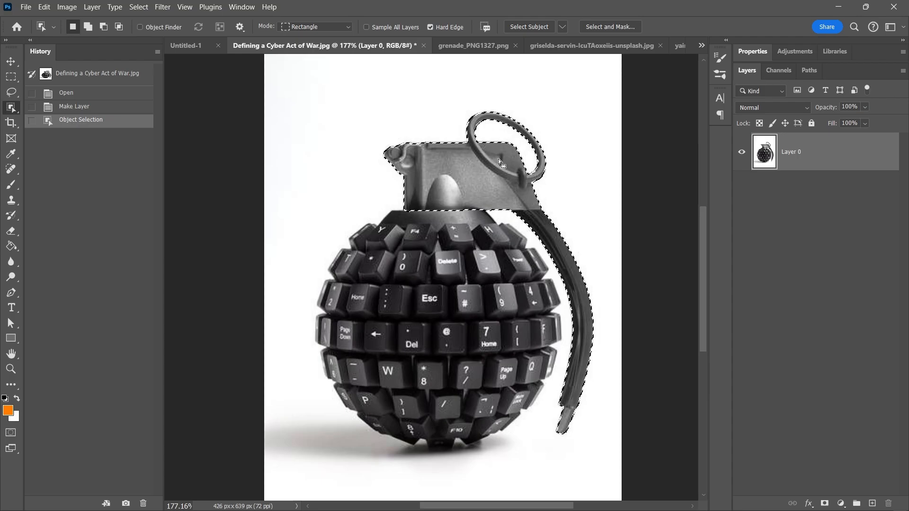
Mask the layer to the selected grenade top and lever and convert it to a smart object.
key(v)
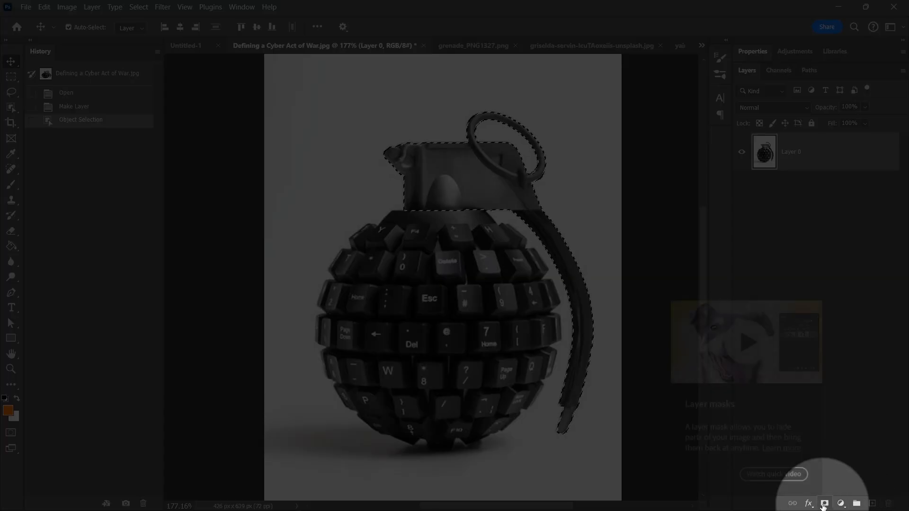
click(824, 504)
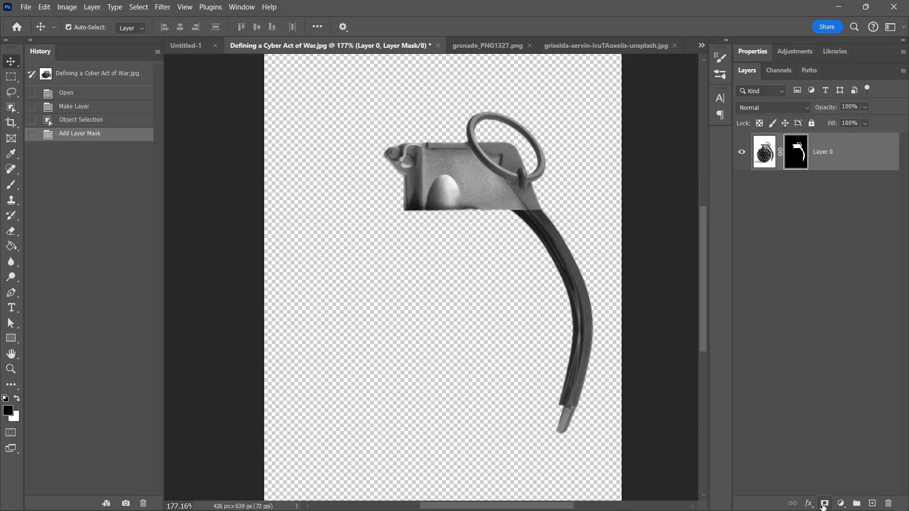
right_click(832, 155)
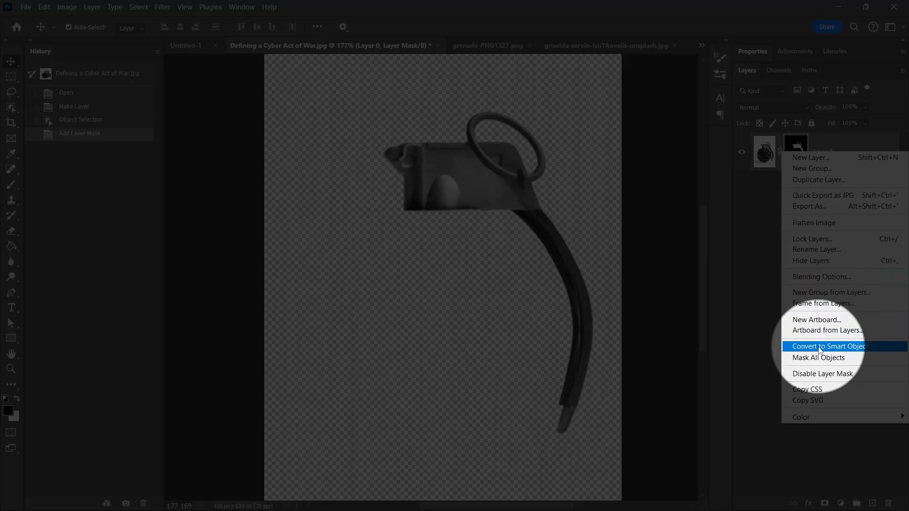
click(821, 348)
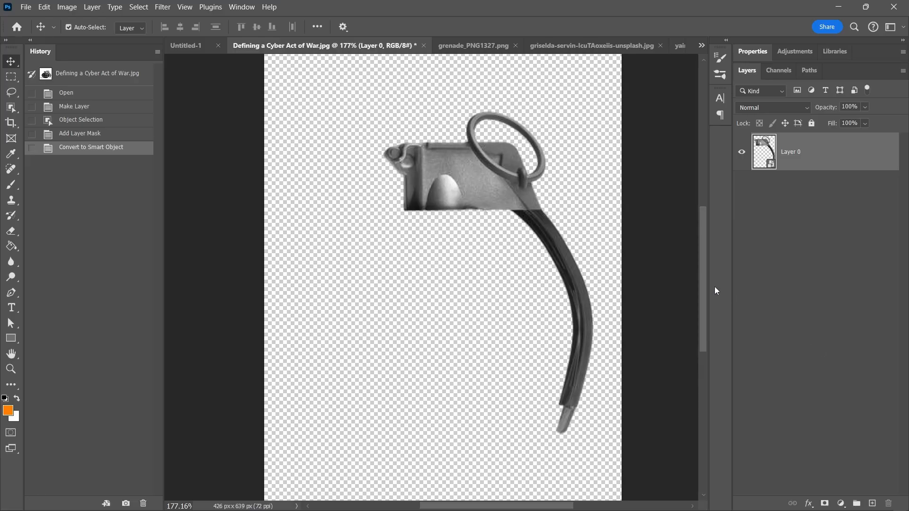
Copy the cut-out grenade top into the Untitled-1 document above the skull layer.
key(ctrl+c)
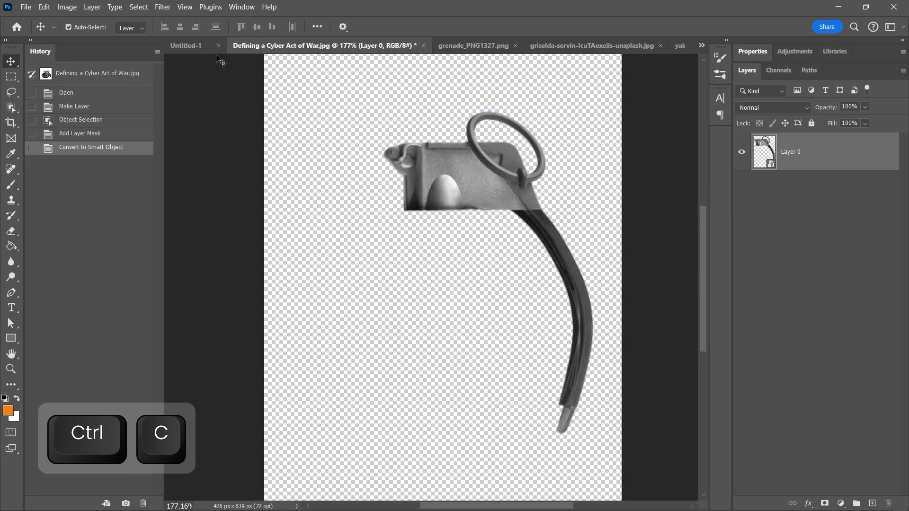
click(206, 47)
key(ctrl+v)
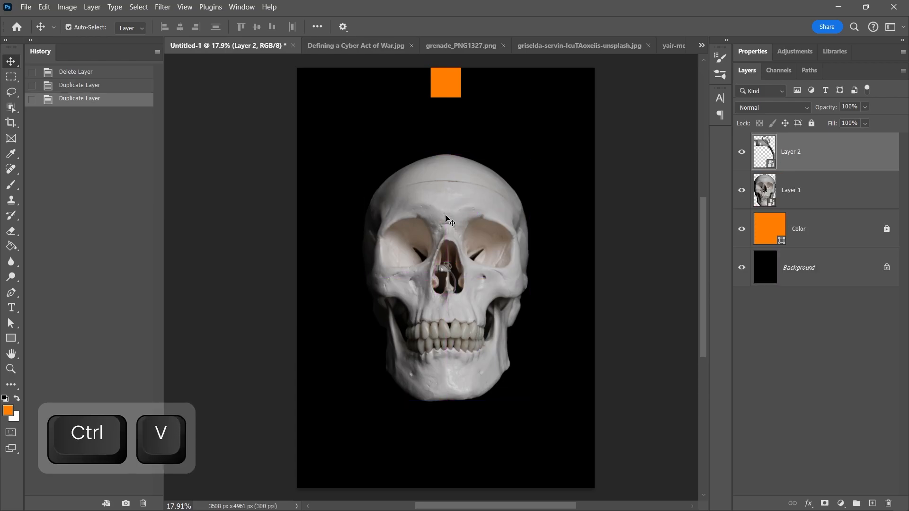
Scale the grenade top to about 177% and place it on the skull's crown, then close its source image.
key(ctrl+t)
drag(454, 278, 525, 279)
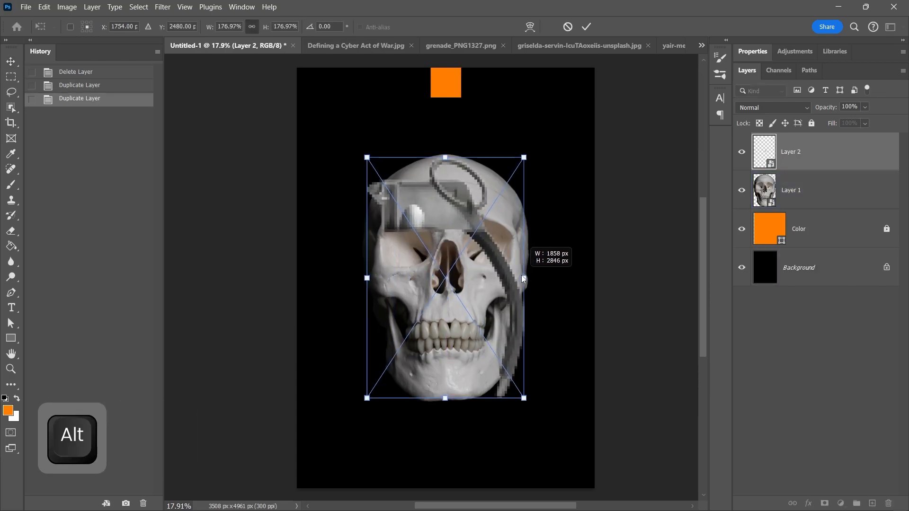
drag(456, 226, 473, 163)
key(Return)
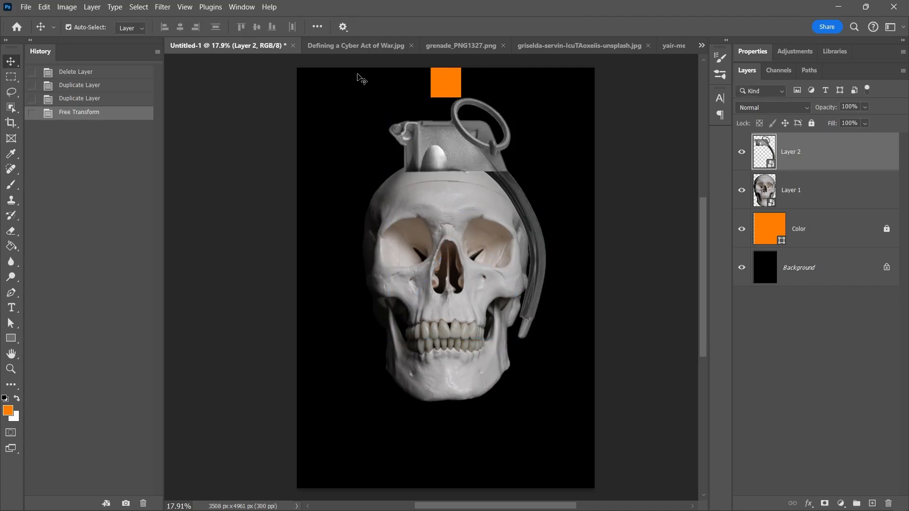
click(411, 46)
click(473, 205)
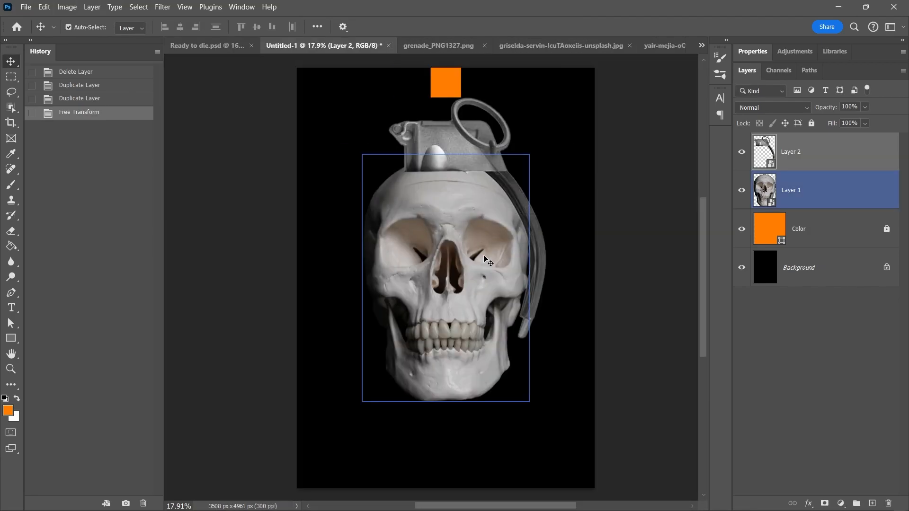
Fine-tune the position of the grenade top so it sits on the skull's crown.
alt+scroll(457, 240, up, 3)
drag(457, 241, 456, 222)
alt+scroll(463, 264, down, 5)
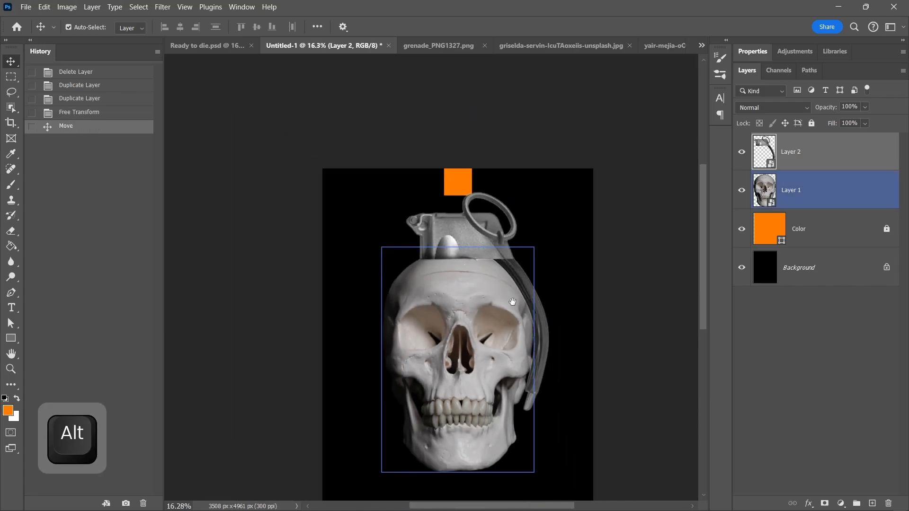
drag(512, 303, 489, 281)
mouse_move(517, 263)
mouse_down()
mouse_move(501, 212)
mouse_move(480, 250)
mouse_up()
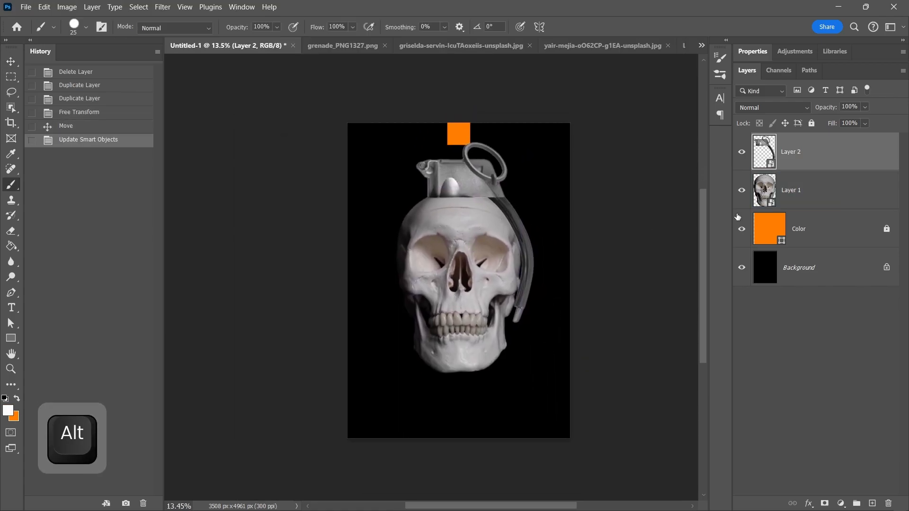
Select the skull and grenade top layers together and move them down toward the canvas's vertical centre.
click(783, 197)
ctrl+click(834, 156)
key(v)
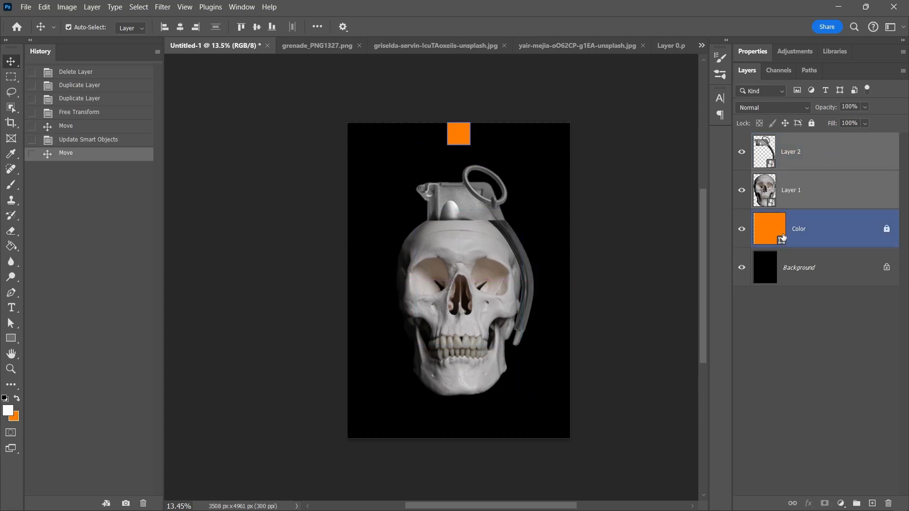
Duplicate the skull and grenade top layers and hide the original Layer 2 and Layer 1.
key(ctrl+j)
click(742, 229)
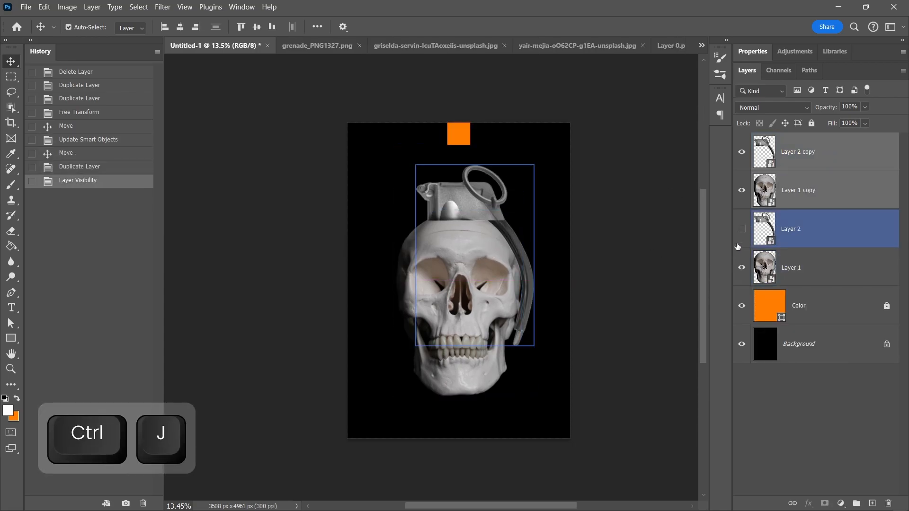
click(742, 267)
Convert the copied skull and grenade top layers into a single smart object.
click(798, 201)
ctrl+click(830, 151)
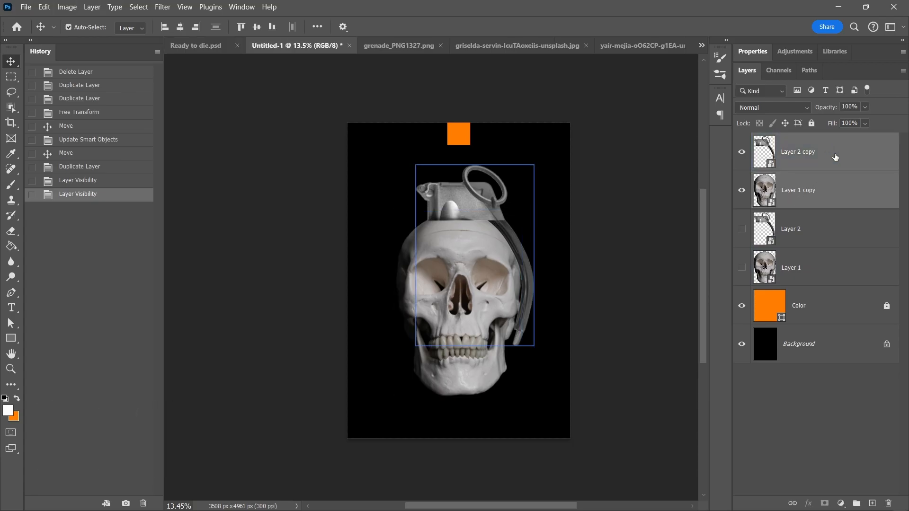
right_click(836, 157)
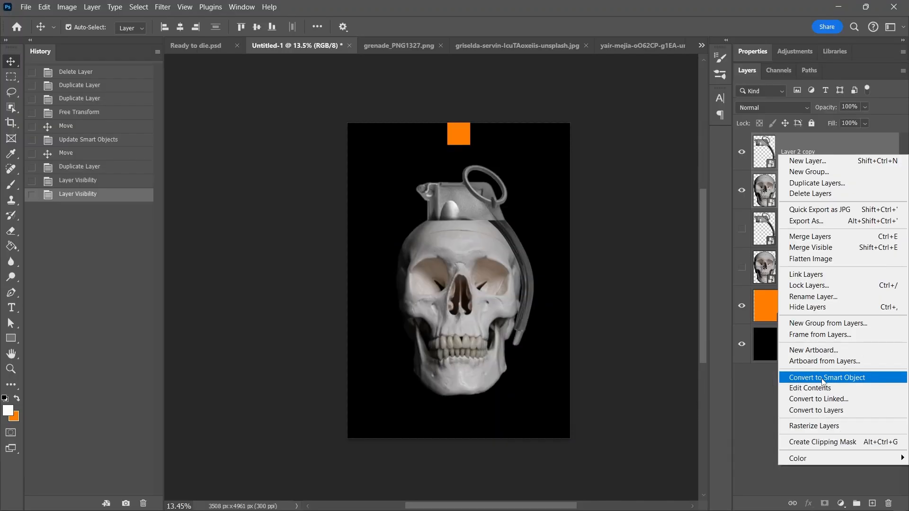
click(827, 377)
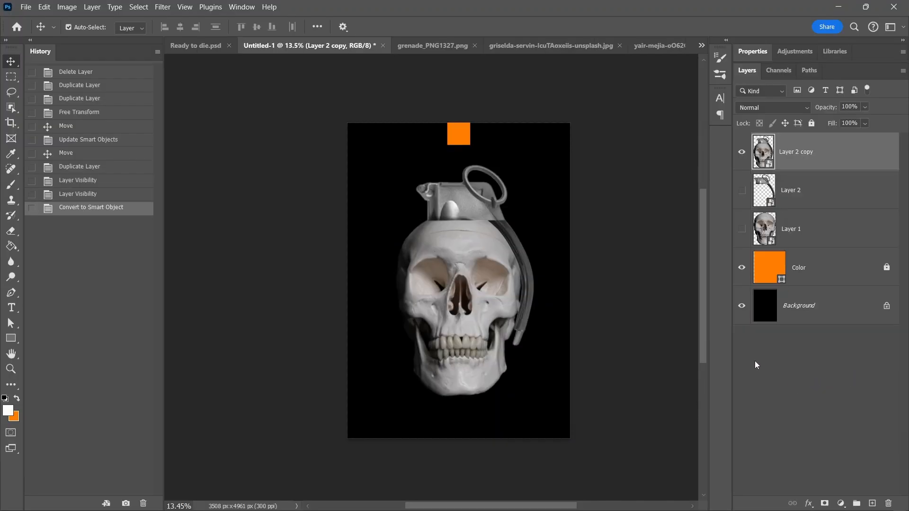
Set up a Halftone Pattern filter from the Filter Gallery on the combined smart object with Size 9, Contrast 13 and Dot pattern.
click(163, 7)
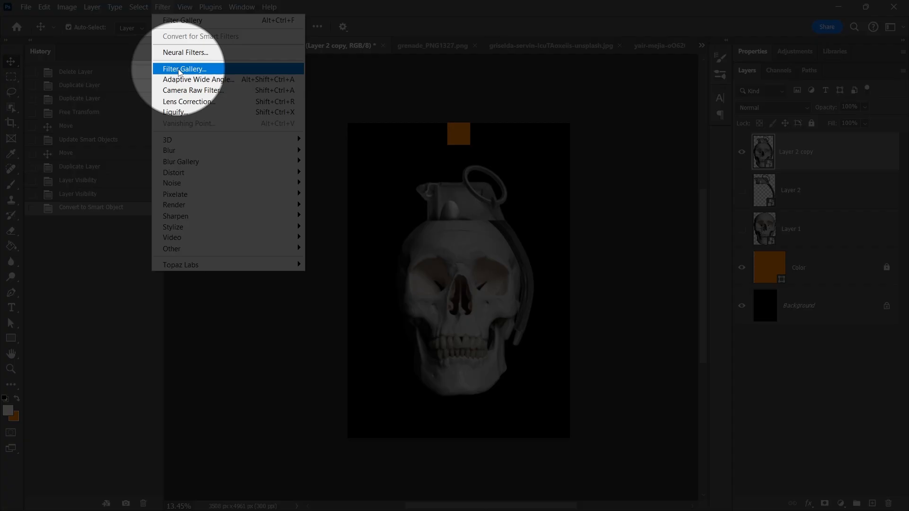
click(179, 70)
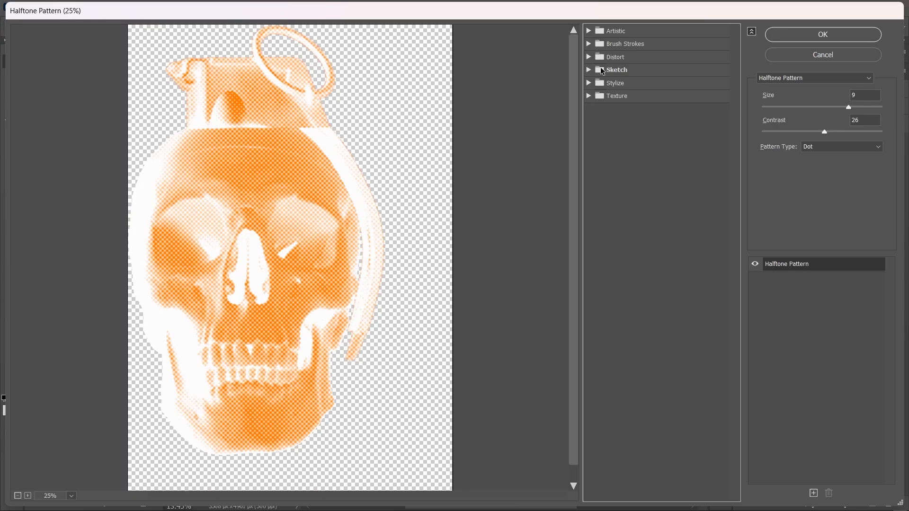
click(589, 70)
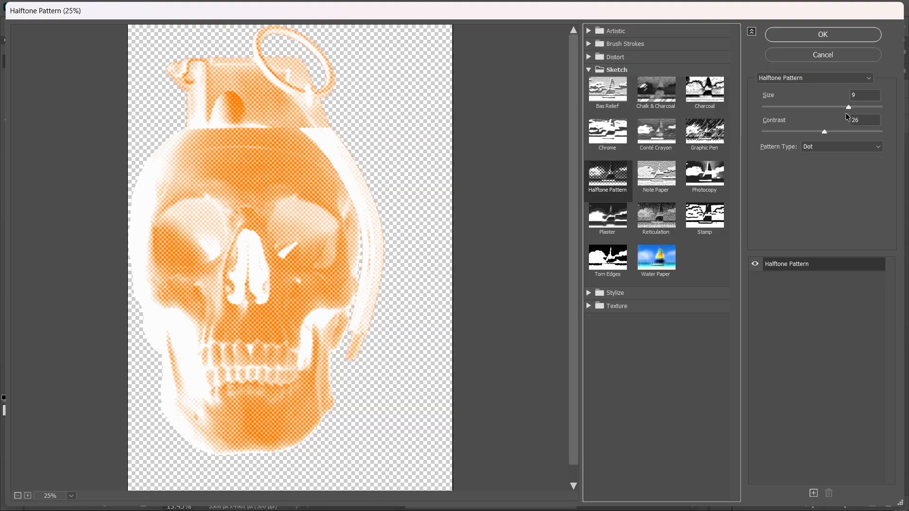
drag(823, 132, 785, 133)
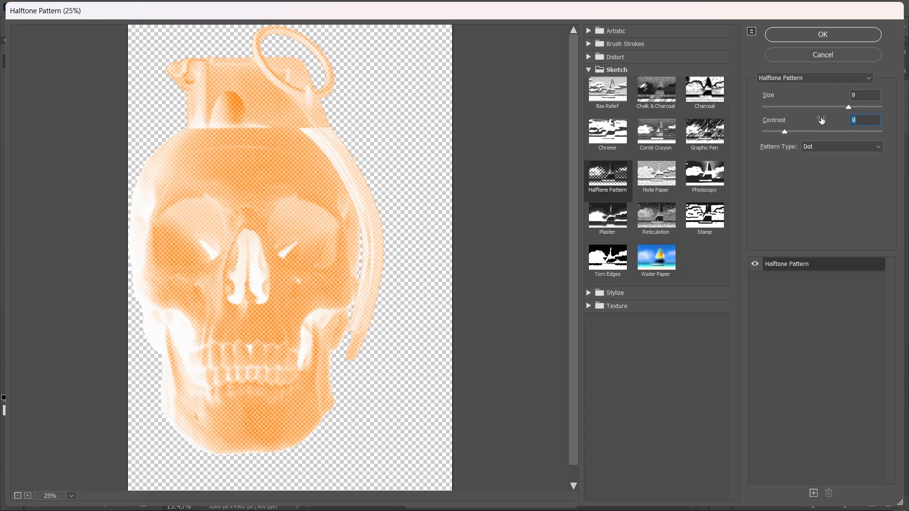
mouse_move(849, 106)
mouse_down()
mouse_move(825, 106)
mouse_move(846, 106)
mouse_up()
drag(784, 132, 803, 130)
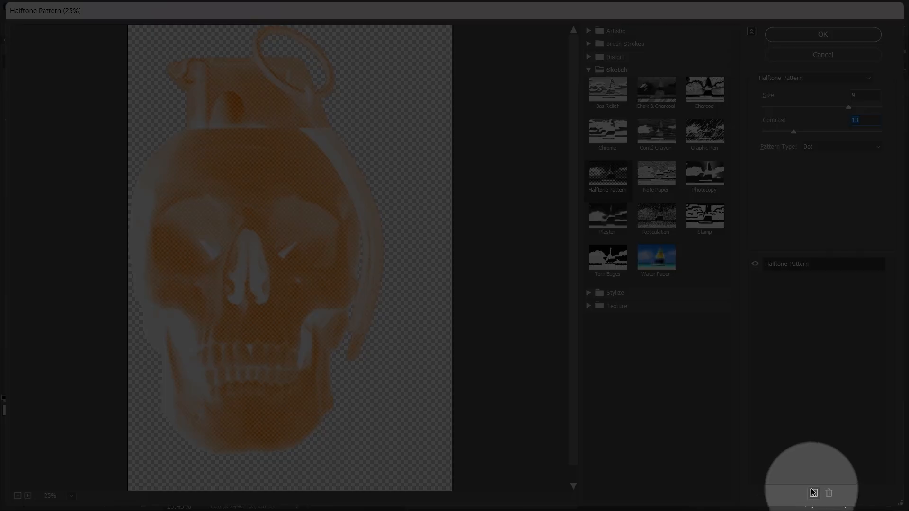
Stack a Grain effect over the Halftone Pattern with Intensity 51, Contrast 59 and Regular grain type, and apply the gallery.
click(813, 492)
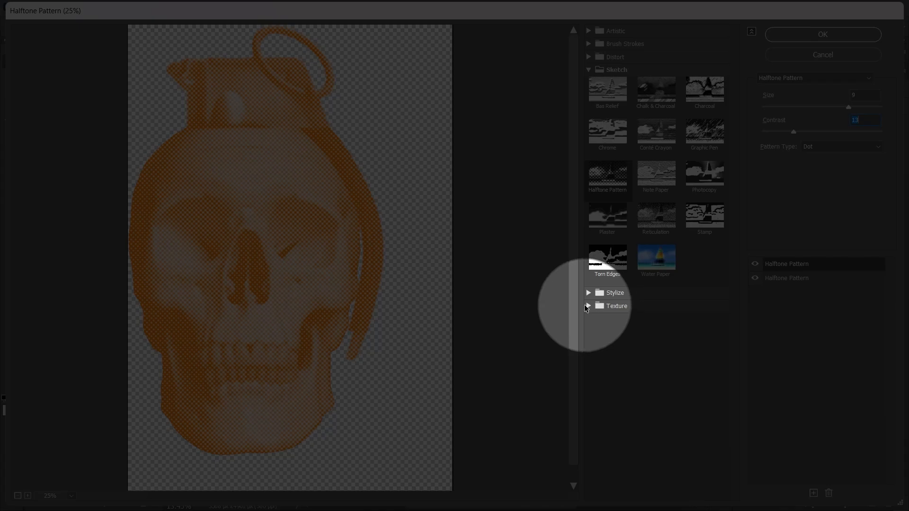
click(587, 306)
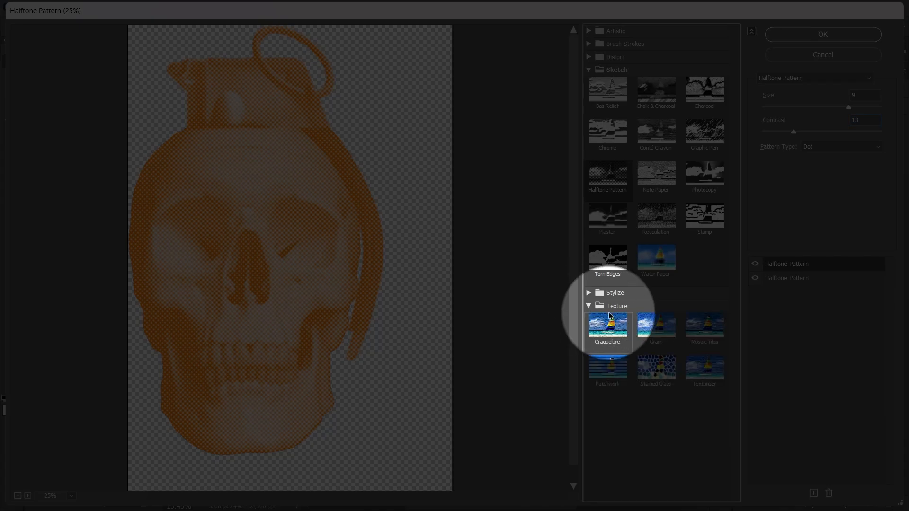
click(652, 329)
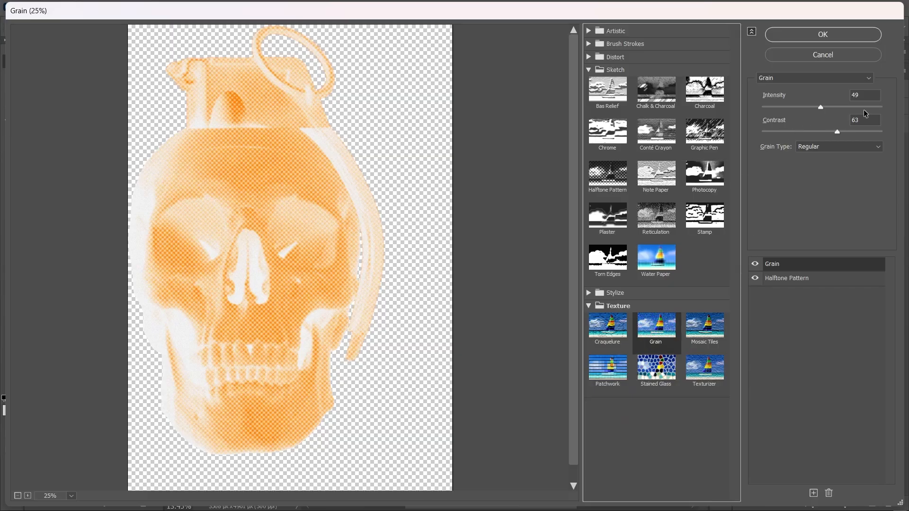
mouse_move(836, 130)
mouse_down()
mouse_move(801, 130)
mouse_move(831, 143)
mouse_up()
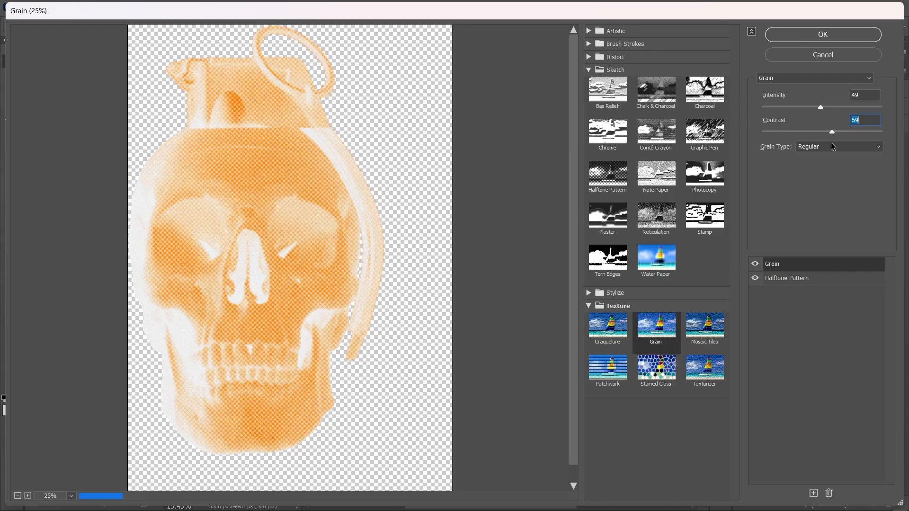
click(823, 107)
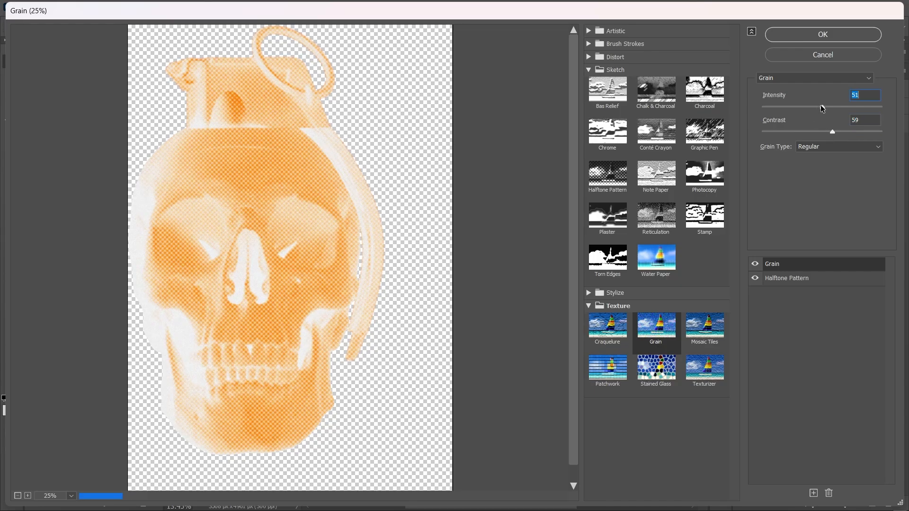
click(815, 35)
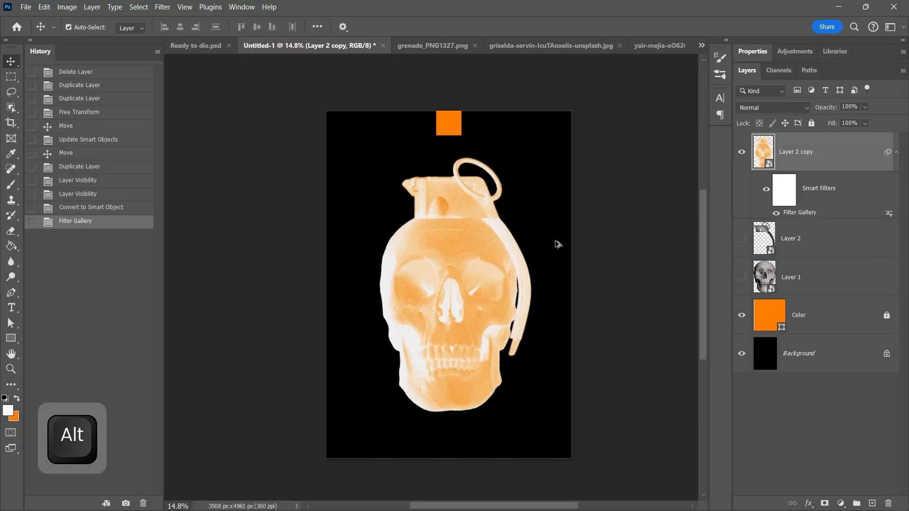
Show the original Layer 2 and Layer 1 again and set Layer 2 copy's blending mode to Linear Burn.
scroll(558, 244, up, 1)
click(742, 238)
click(742, 277)
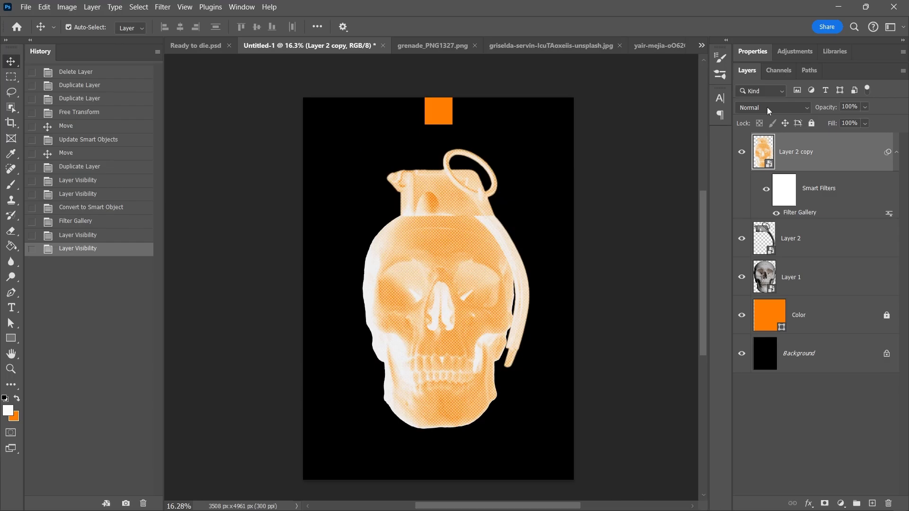
click(768, 108)
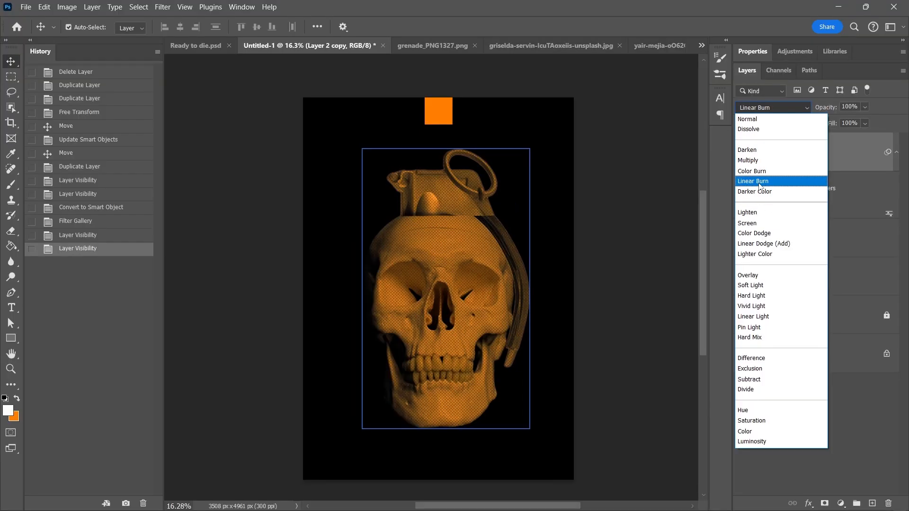
click(760, 185)
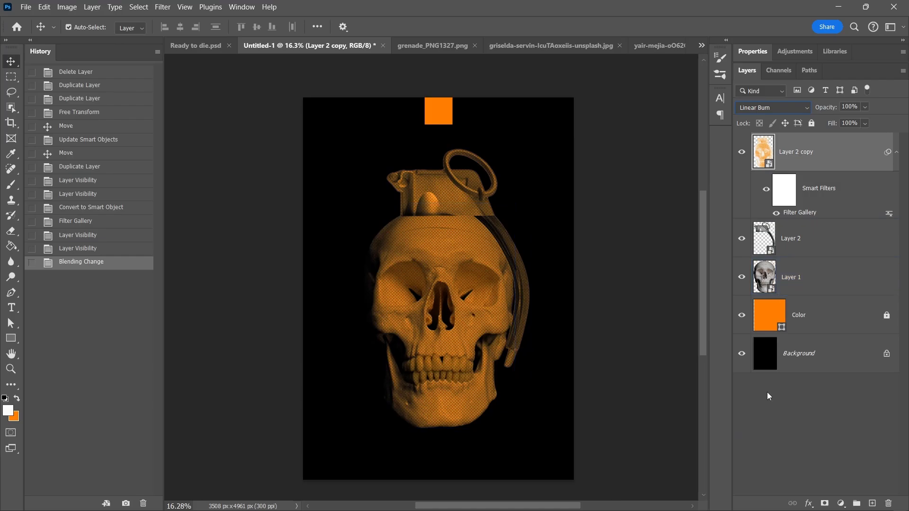
Add a Levels adjustment above Layer 2 with the input white level at 223 and the output black level at 50.
key(alt)
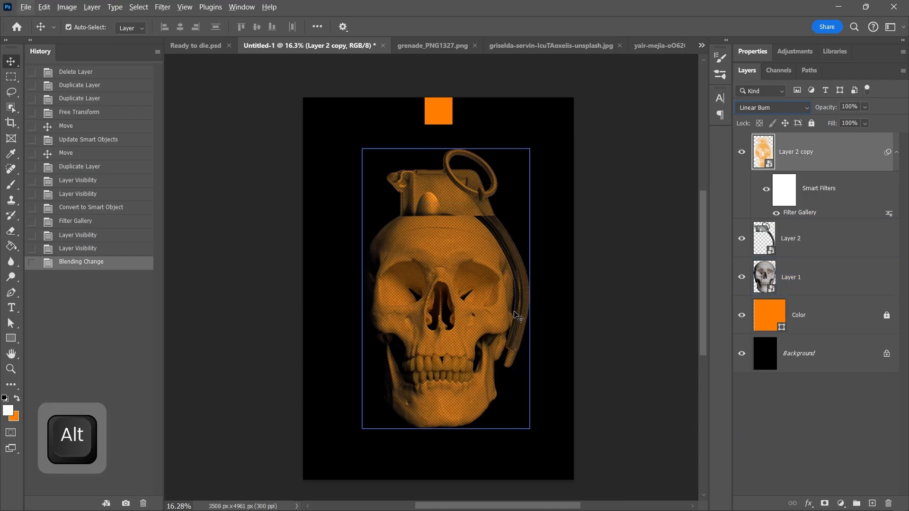
scroll(521, 303, up, 3)
click(818, 239)
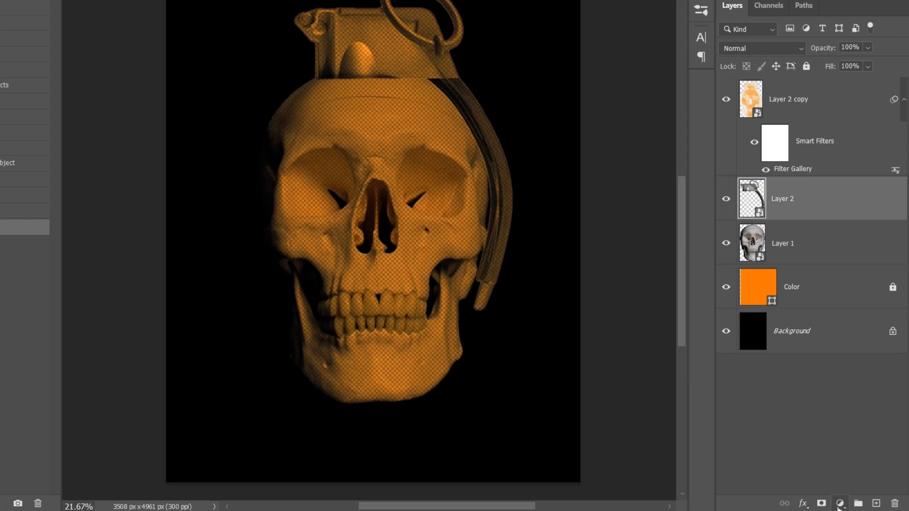
click(841, 504)
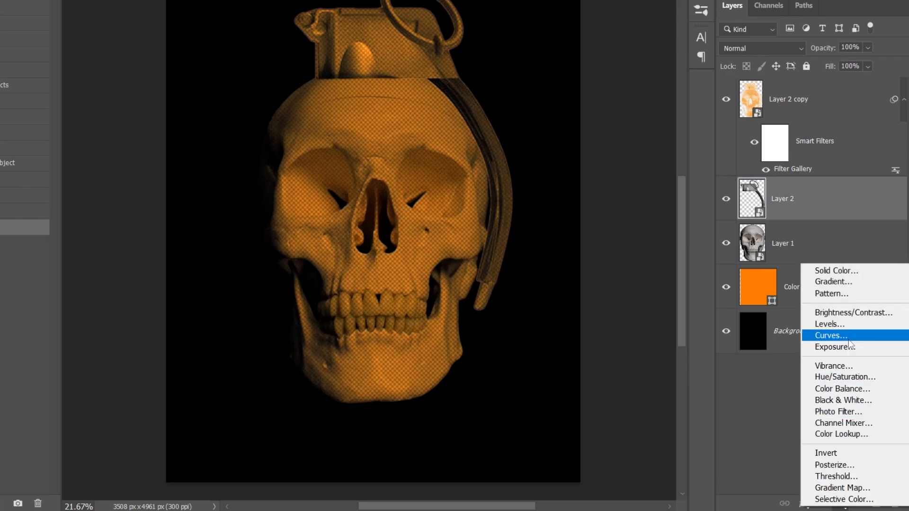
click(849, 326)
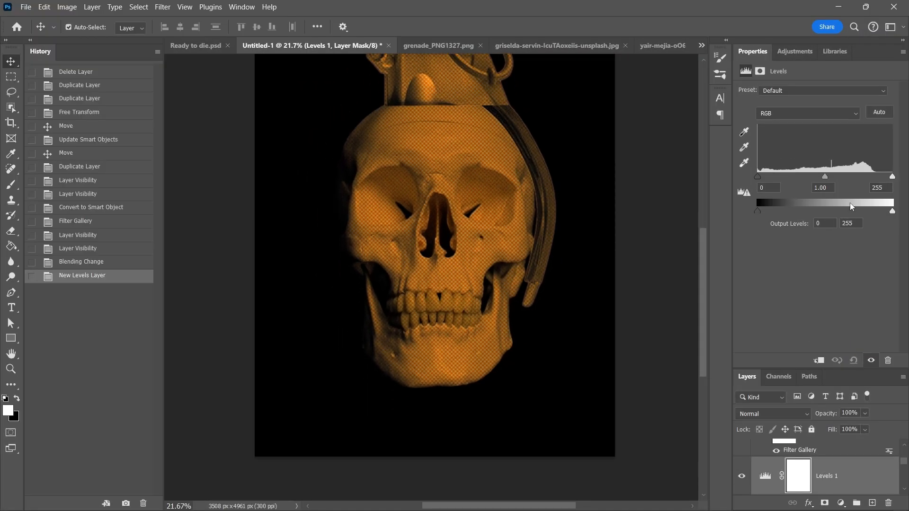
drag(893, 177, 876, 178)
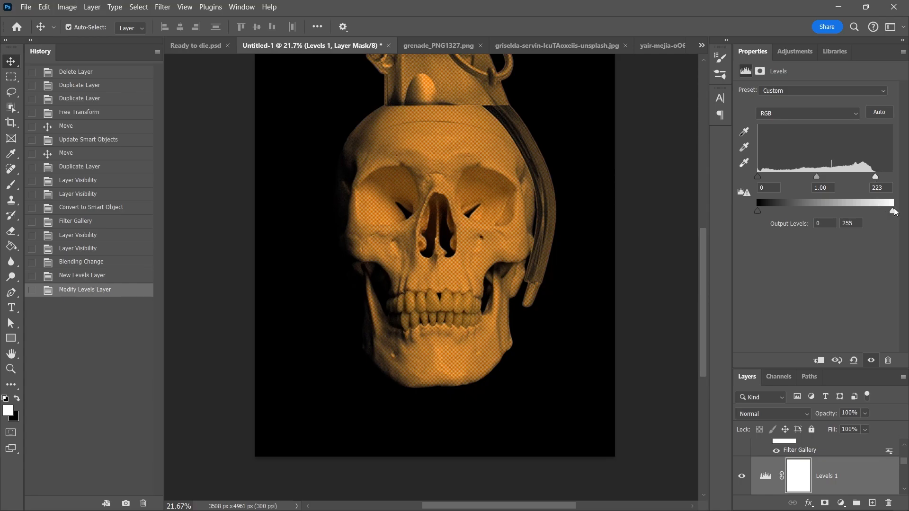
mouse_move(894, 209)
mouse_down()
mouse_move(884, 210)
mouse_move(905, 207)
mouse_up()
drag(758, 212, 785, 216)
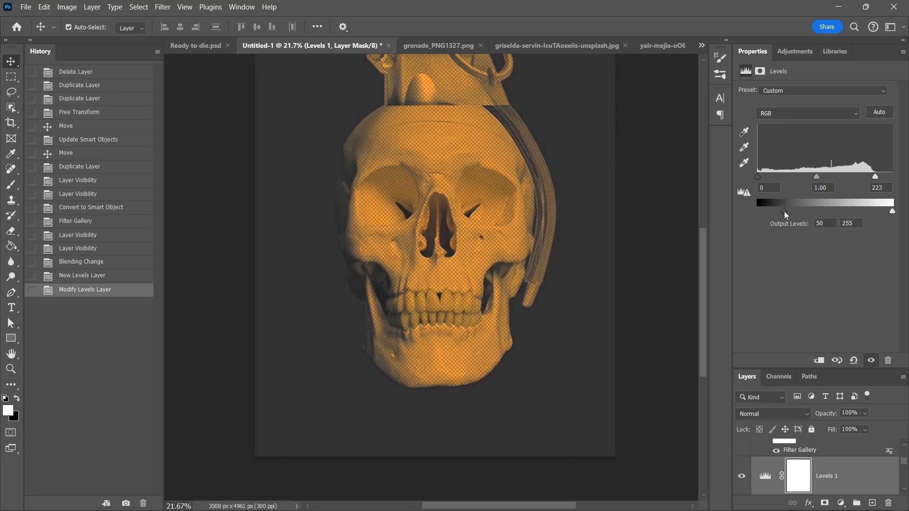
double_click(752, 52)
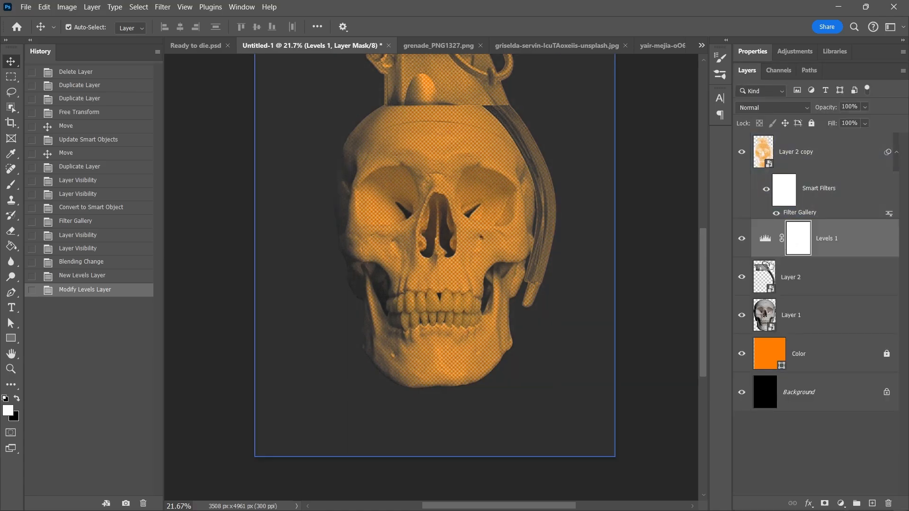
Group Layer 2 and Layer 1 and clip the Levels adjustment to that group.
alt+click(768, 265)
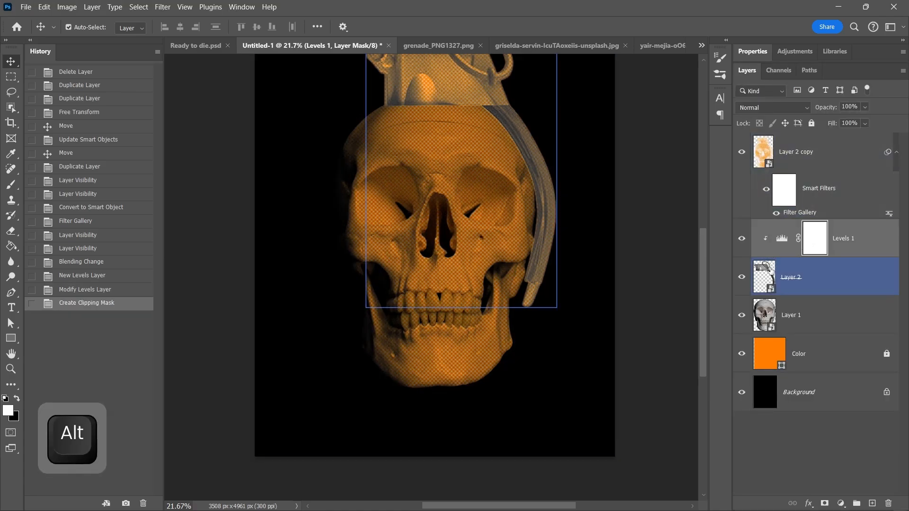
alt+click(773, 253)
click(806, 280)
shift+click(812, 318)
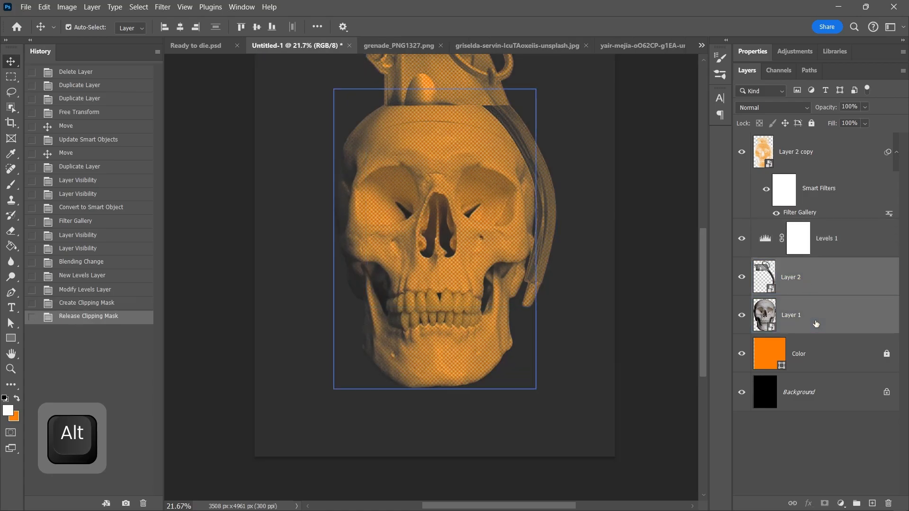
key(ctrl+g)
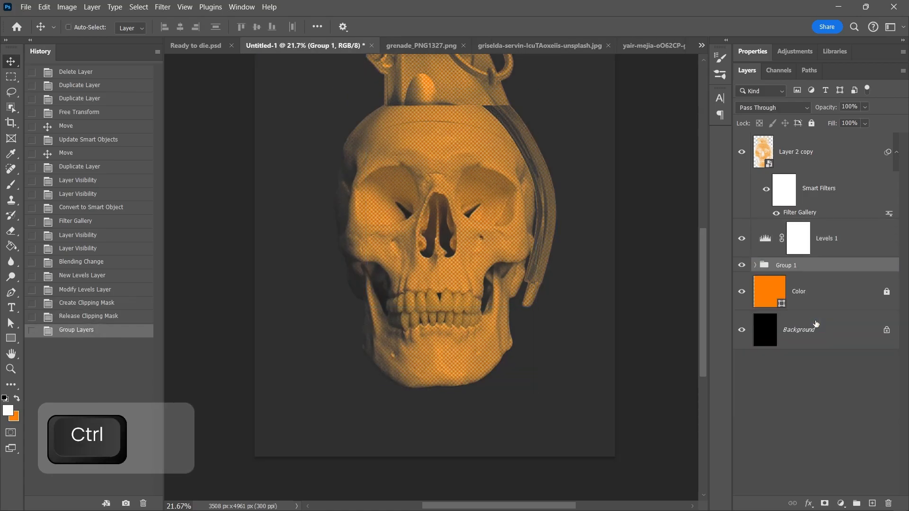
alt+click(767, 257)
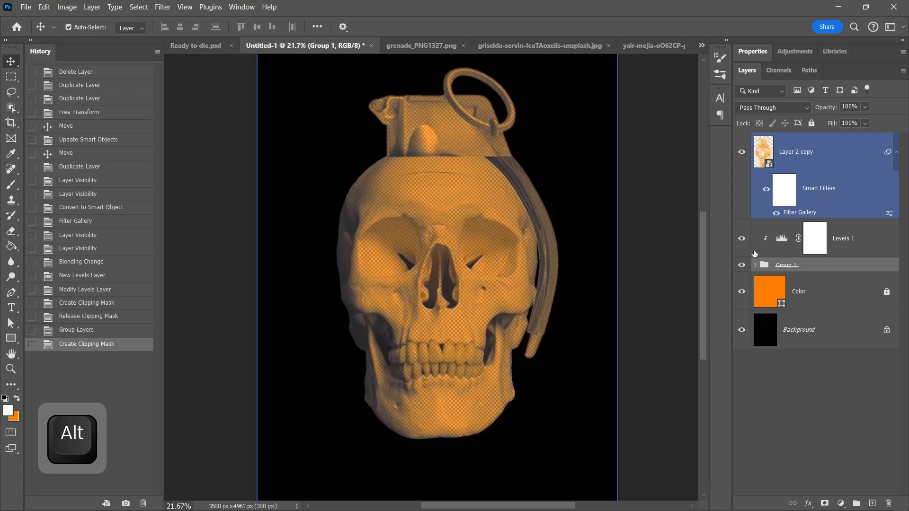
Add a Curves adjustment above Levels 1 and clip it to the skull and grenade group.
click(777, 241)
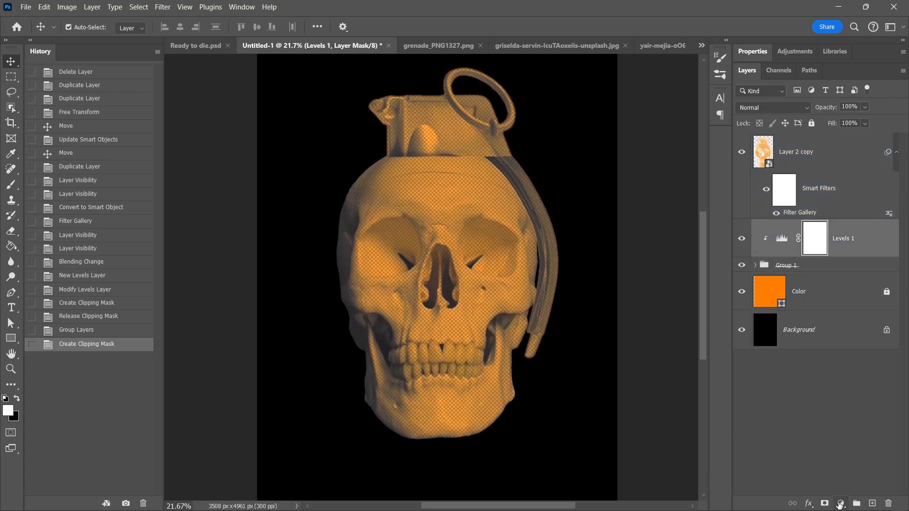
click(841, 504)
click(800, 355)
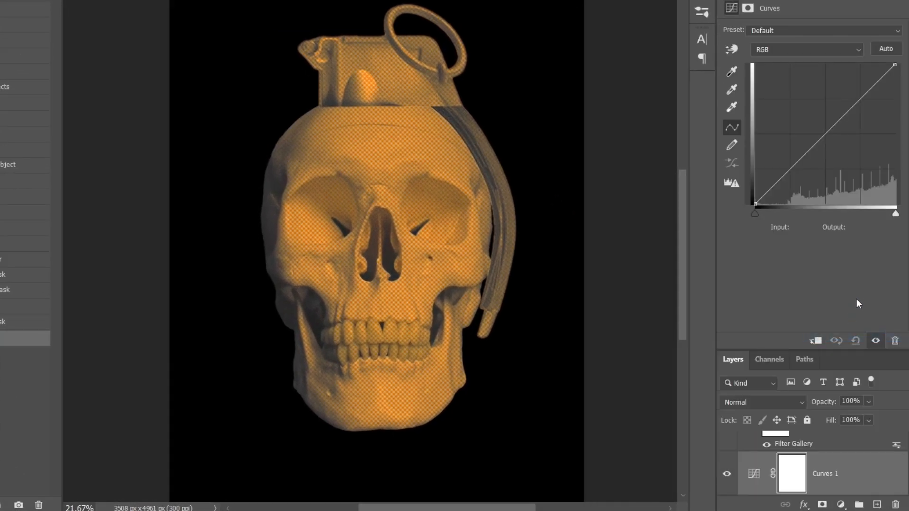
click(815, 341)
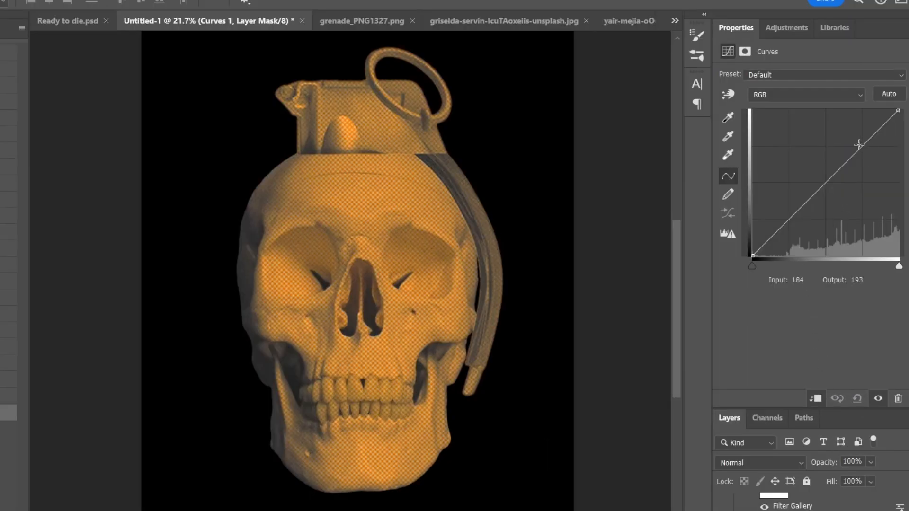
Shape the curve into an S with points at input 82, output 60, input 129, output 132, and input 182, output 207.
click(864, 145)
click(827, 180)
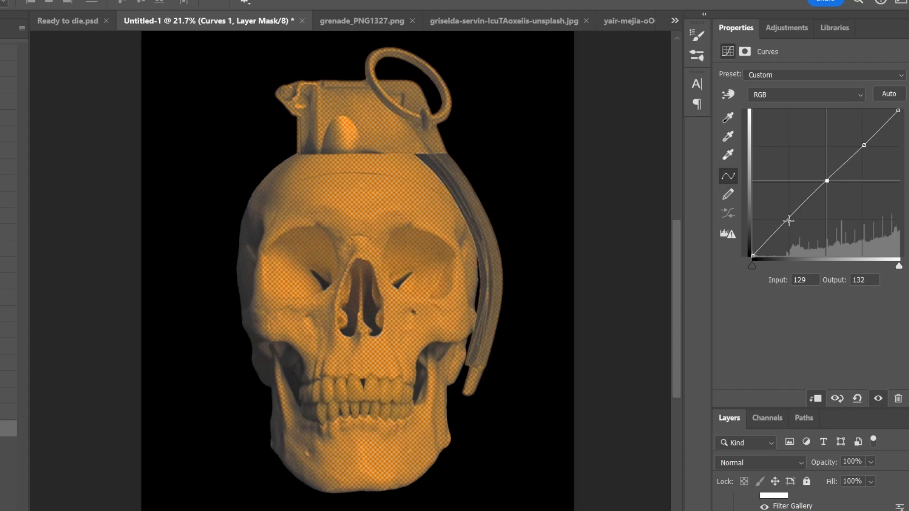
click(789, 220)
drag(864, 141, 855, 134)
drag(796, 219, 800, 221)
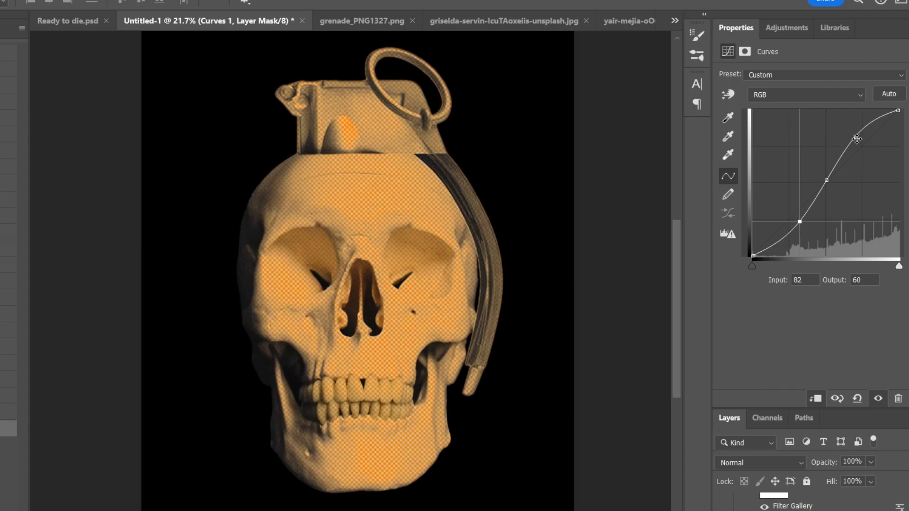
drag(854, 133, 855, 139)
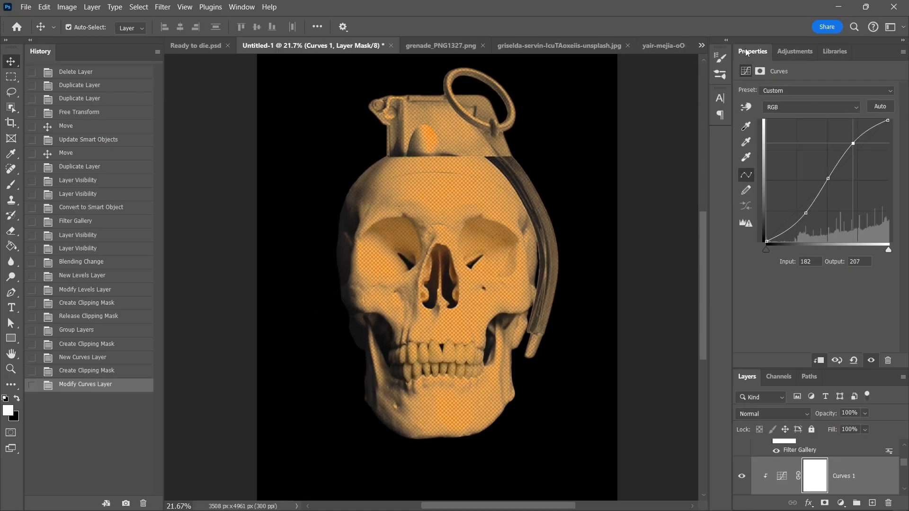
double_click(747, 52)
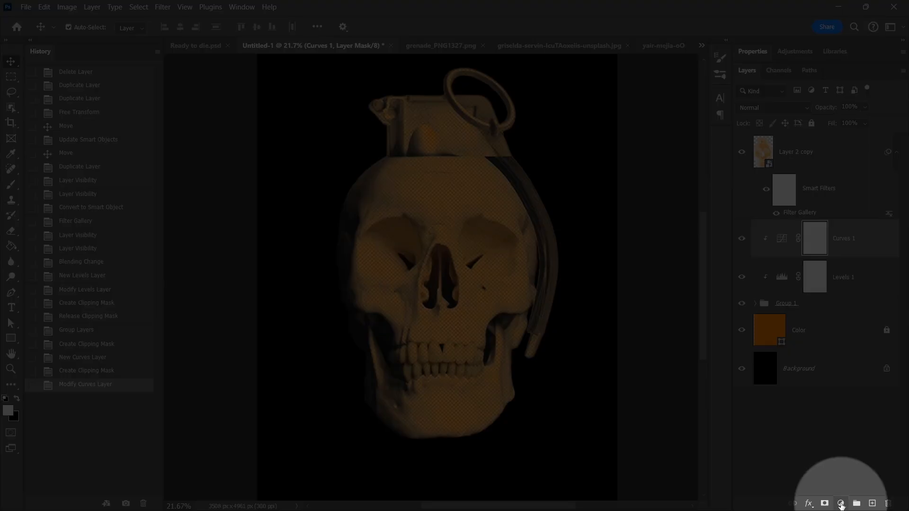
Add a Hue/Saturation adjustment clipped to the skull and grenade group and raise its Saturation to about +56.
click(841, 504)
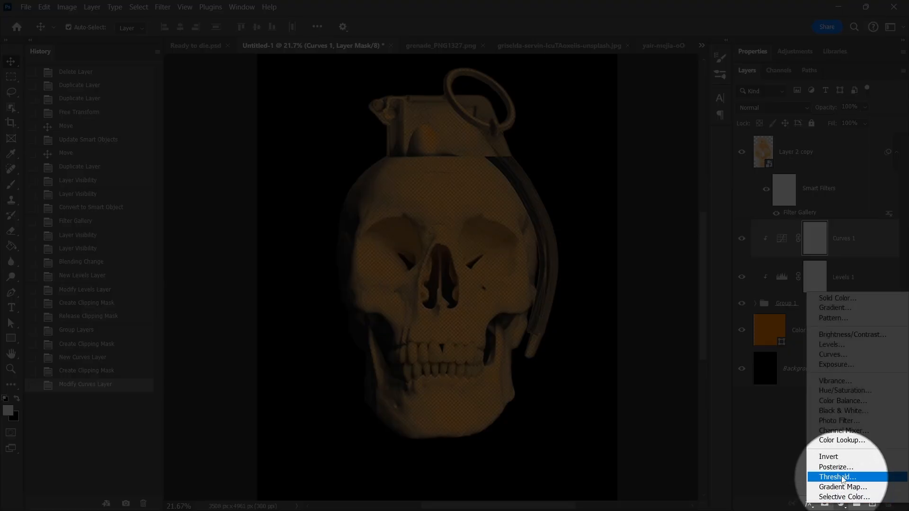
click(840, 390)
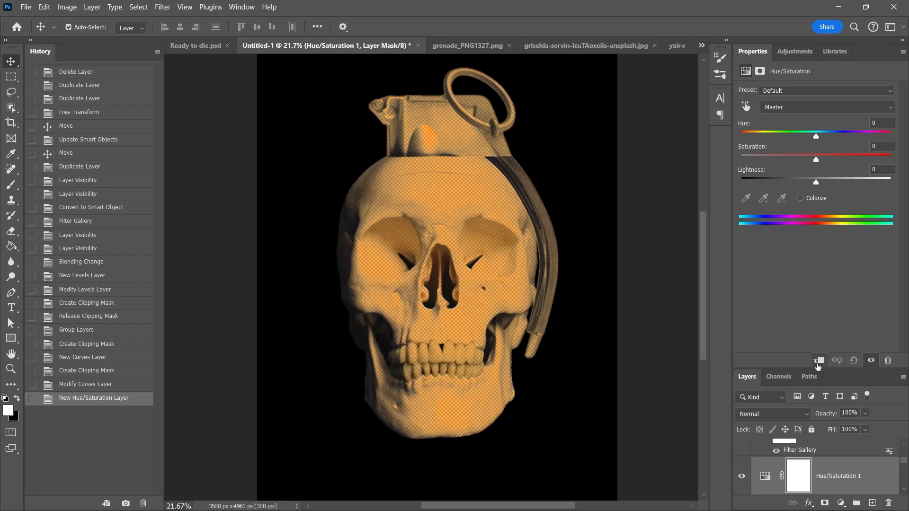
click(818, 362)
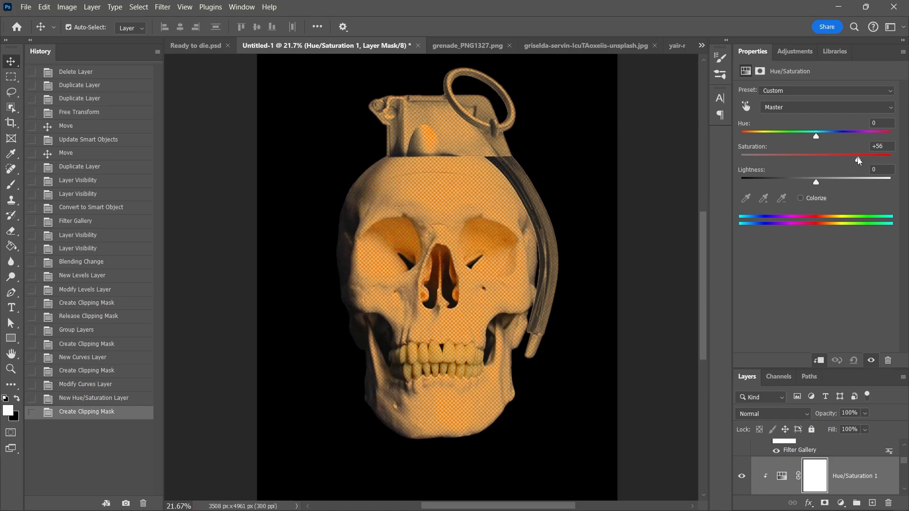
In grenade_PNG1327.png, select the upper part of the green grenade body with the Object Selection tool.
click(438, 46)
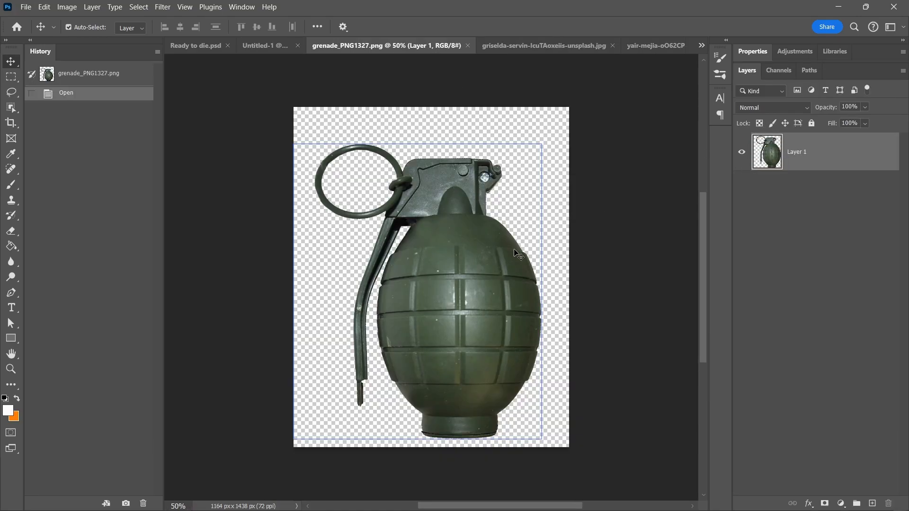
scroll(470, 255, up, 3)
drag(501, 283, 479, 236)
scroll(473, 230, up, 1)
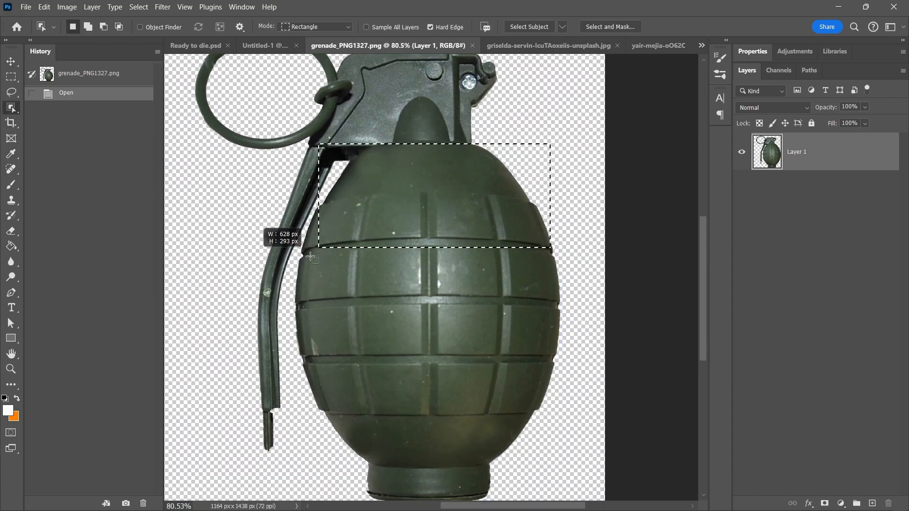
mouse_move(310, 256)
mouse_down()
mouse_move(306, 348)
mouse_move(291, 349)
mouse_up()
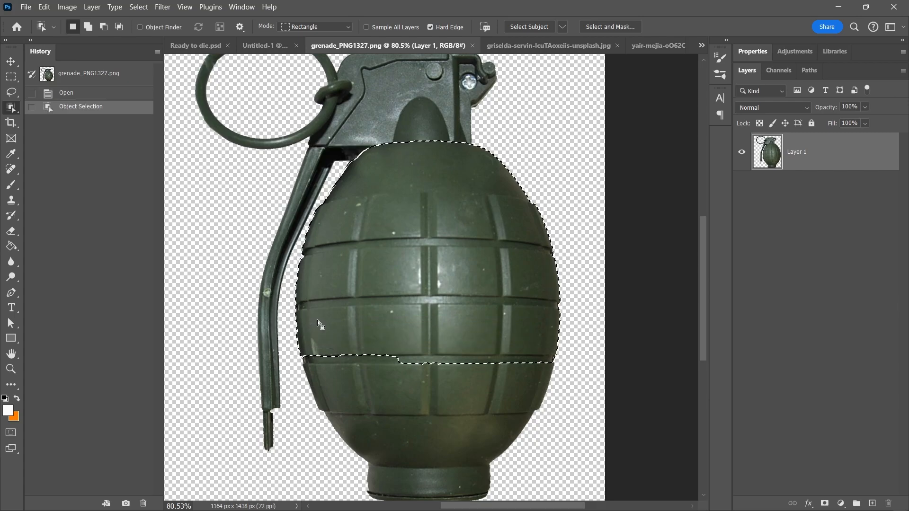
Add the missing lower-left area of the grenade body to the selection with the Quick Selection tool.
right_click(11, 108)
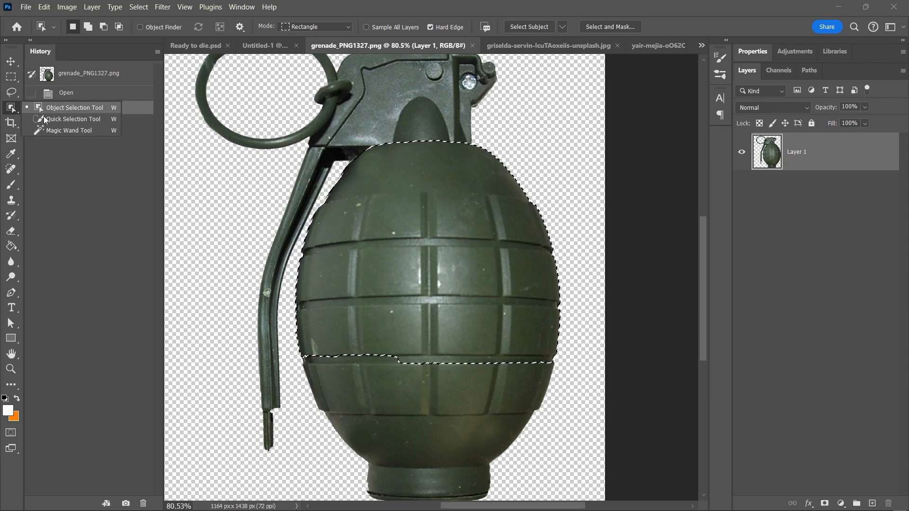
click(45, 120)
mouse_move(371, 288)
mouse_down()
mouse_move(218, 286)
mouse_move(230, 286)
mouse_up()
mouse_move(348, 305)
mouse_down()
mouse_move(369, 328)
mouse_move(341, 325)
mouse_up()
drag(398, 329, 386, 330)
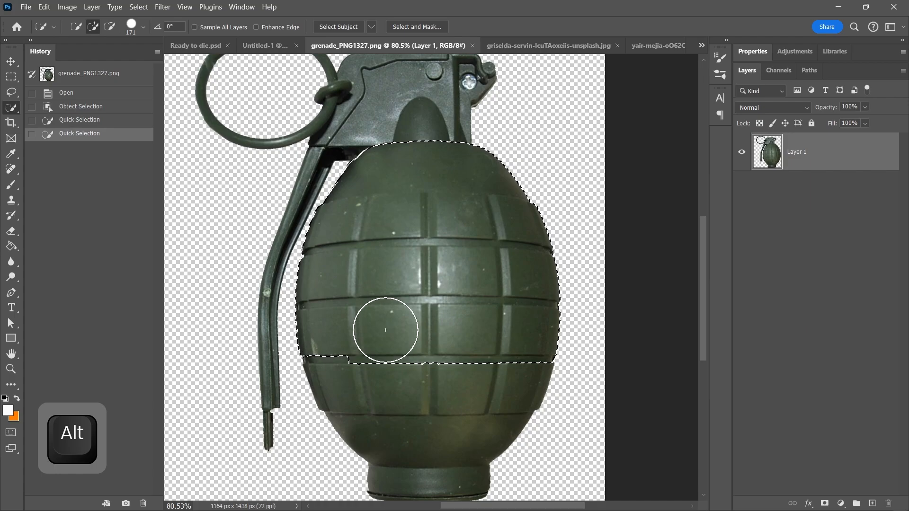
drag(327, 329, 324, 326)
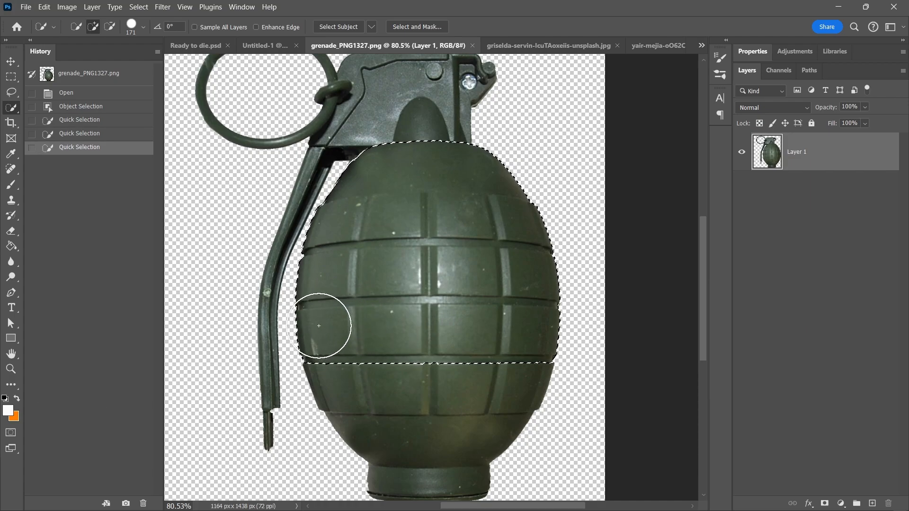
Mask the grenade to the selected body area and convert the layer to a smart object.
click(13, 62)
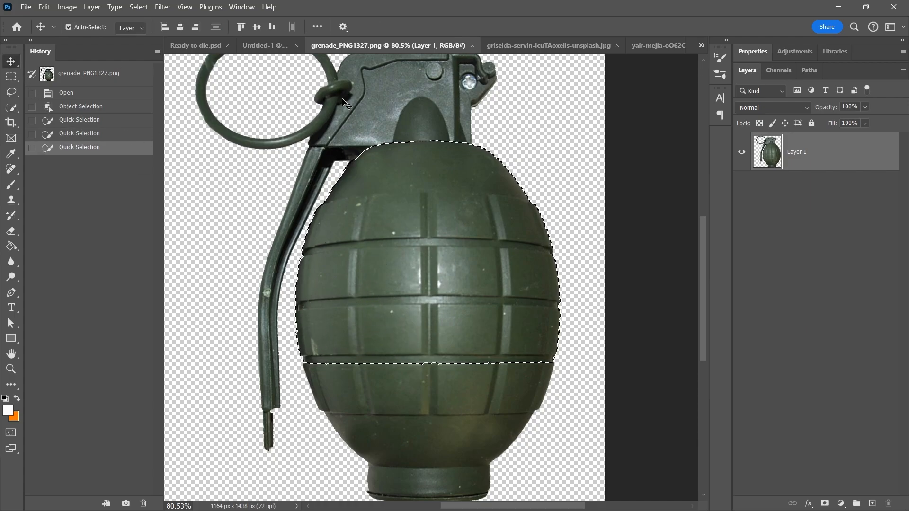
click(824, 504)
right_click(841, 152)
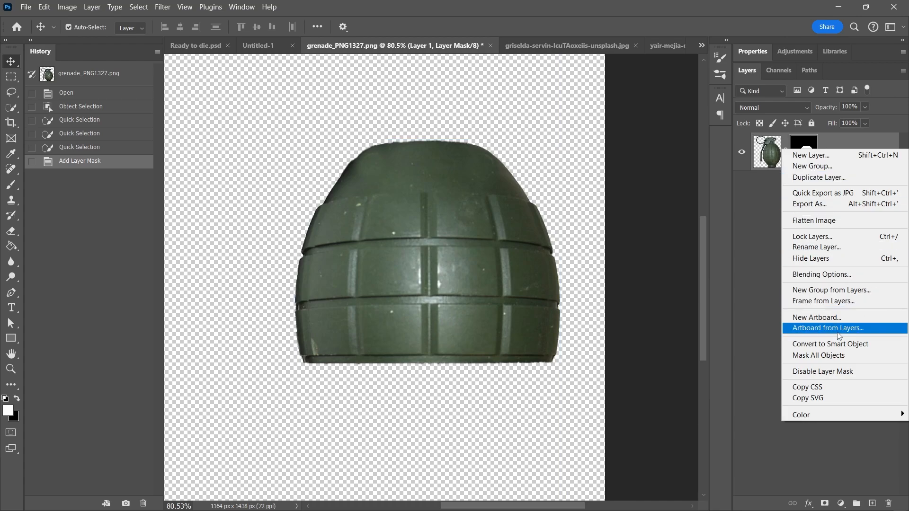
click(830, 344)
Copy the grenade body into the contents of Untitled-1's Layer 2 copy smart object.
key(ctrl+c)
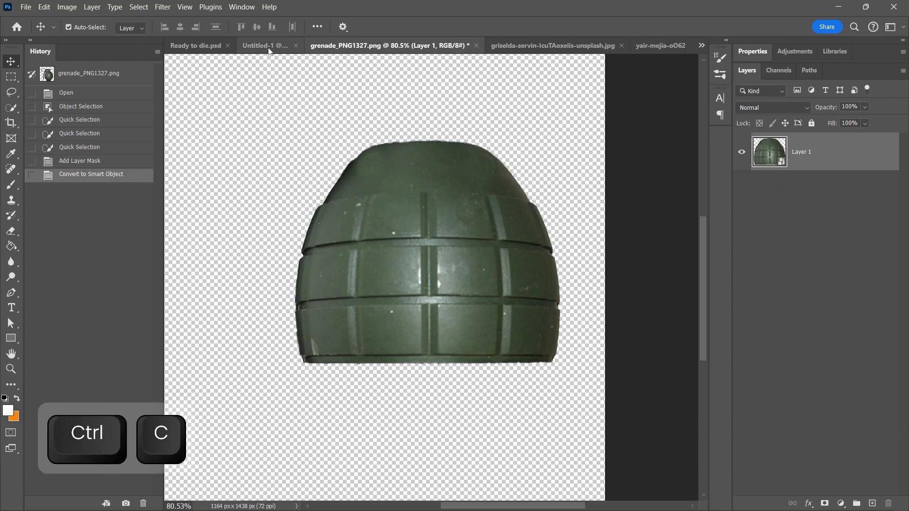
click(279, 46)
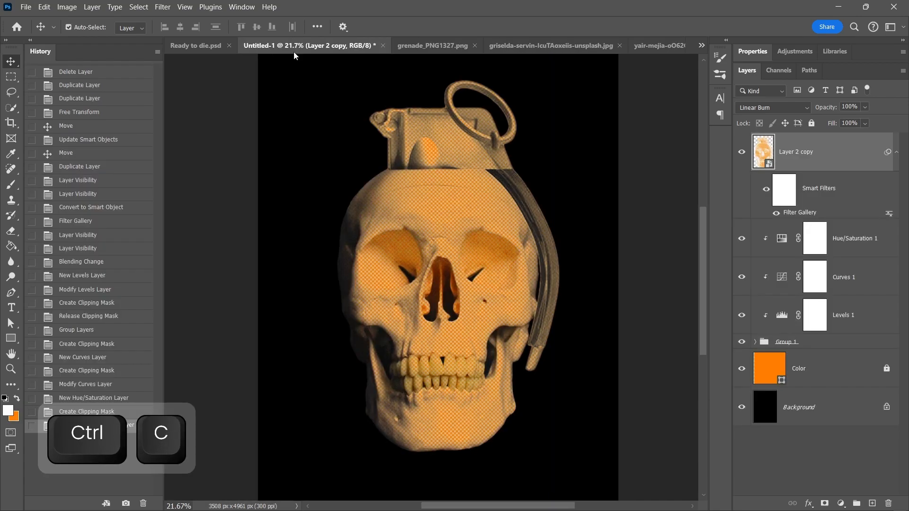
double_click(763, 151)
key(ctrl+v)
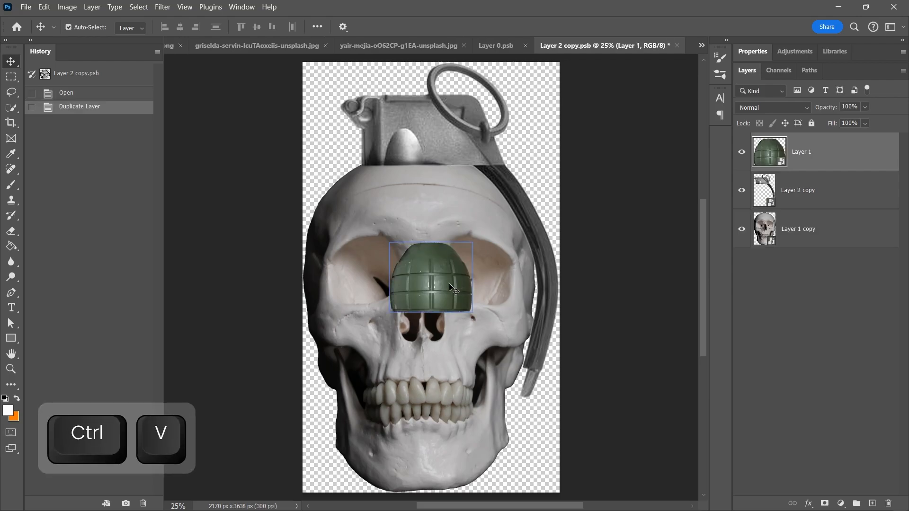
Place the grenade body layer beneath the grenade top and scale it to about 68% so it covers the skull's upper half.
drag(438, 284, 421, 237)
drag(769, 156, 767, 209)
key(ctrl+t)
drag(465, 237, 538, 221)
drag(459, 273, 460, 247)
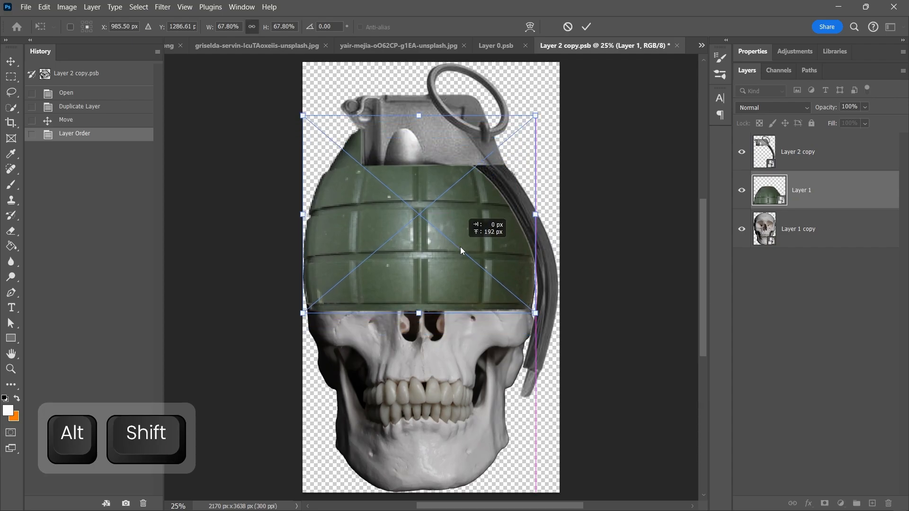
key(Return)
Blend the grenade body over the skull with Linear Light at 29% opacity.
click(782, 142)
click(772, 107)
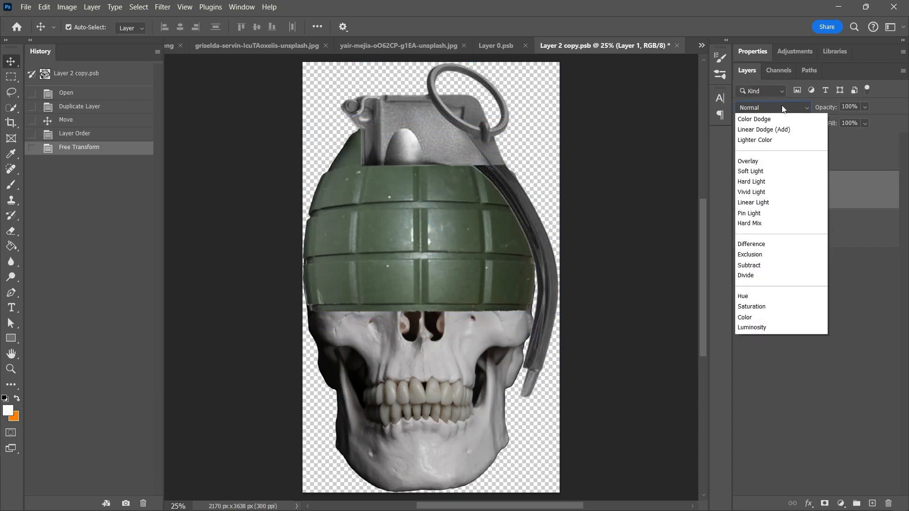
click(746, 316)
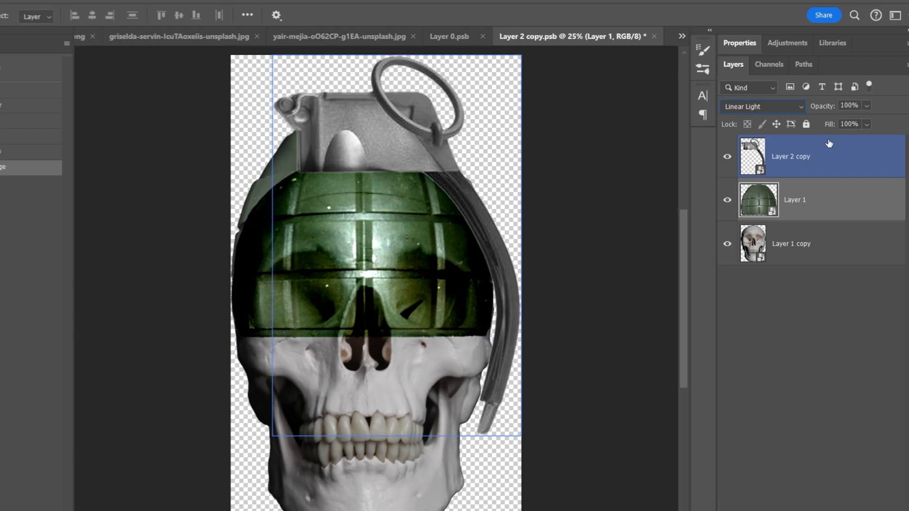
click(865, 107)
drag(852, 124, 837, 129)
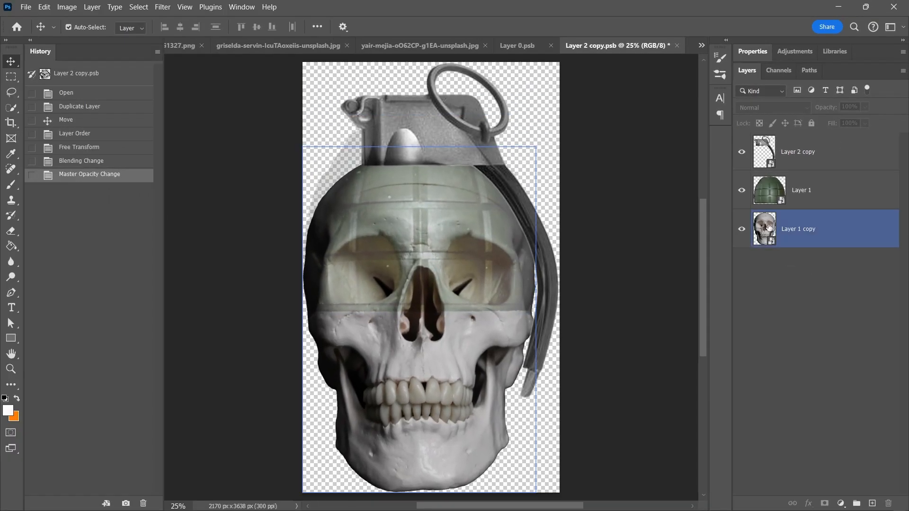
Load the skull's outline as a selection and use it to mask the grenade body layer.
ctrl+click(756, 198)
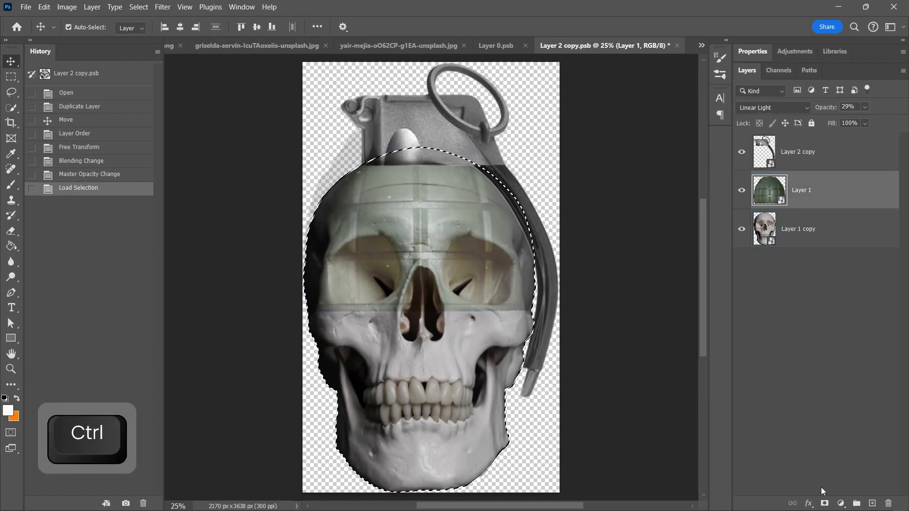
click(824, 504)
click(499, 283)
drag(436, 221, 477, 237)
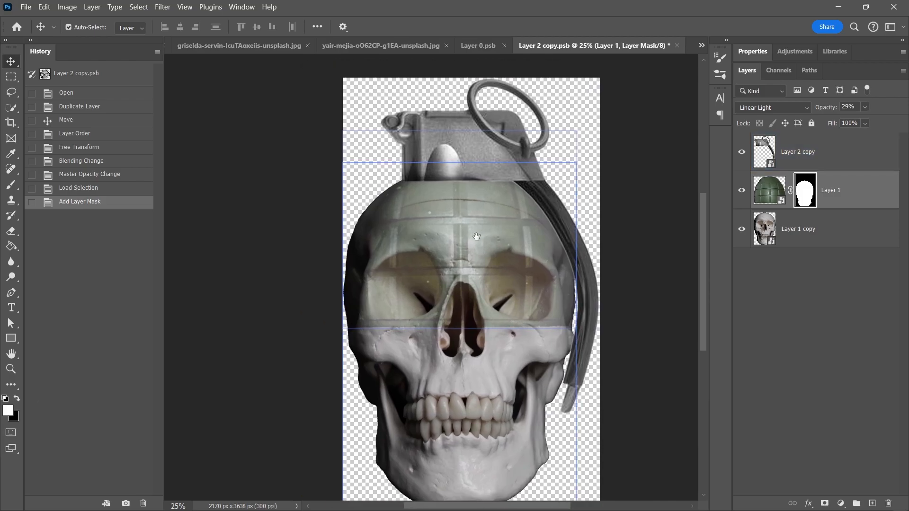
Set up a soft black brush with 65% opacity and 73% flow for painting on the grenade body's mask.
key(b)
mouse_move(469, 351)
mouse_down()
mouse_move(551, 331)
mouse_move(485, 332)
mouse_move(497, 334)
mouse_up()
click(522, 326)
key(x)
key(ctrl+z)
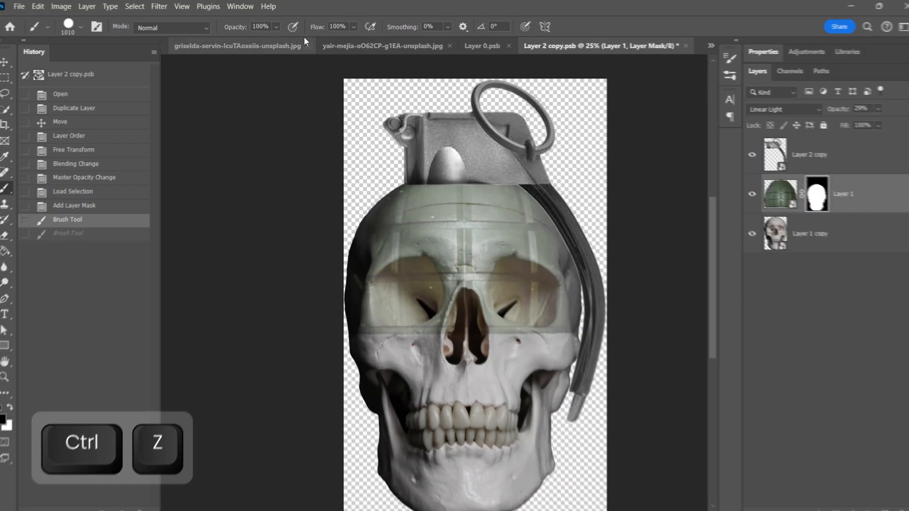
click(277, 26)
click(264, 41)
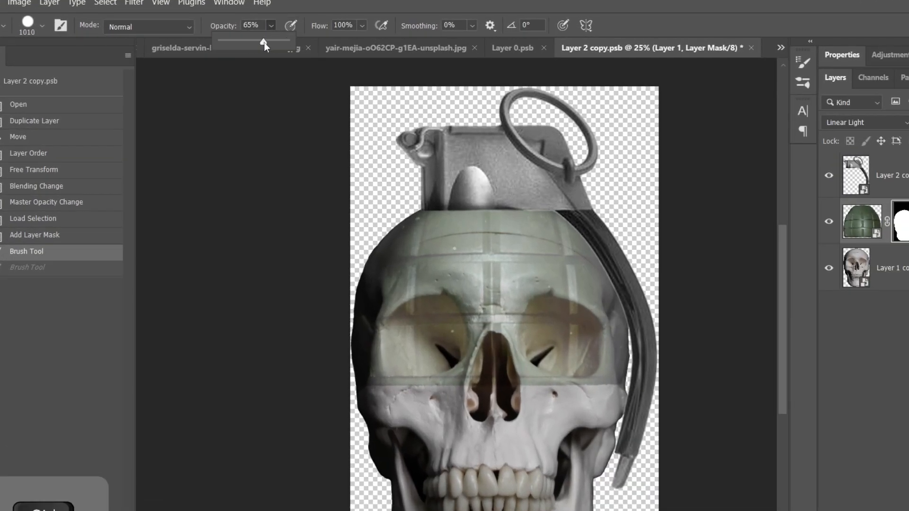
click(363, 26)
click(359, 41)
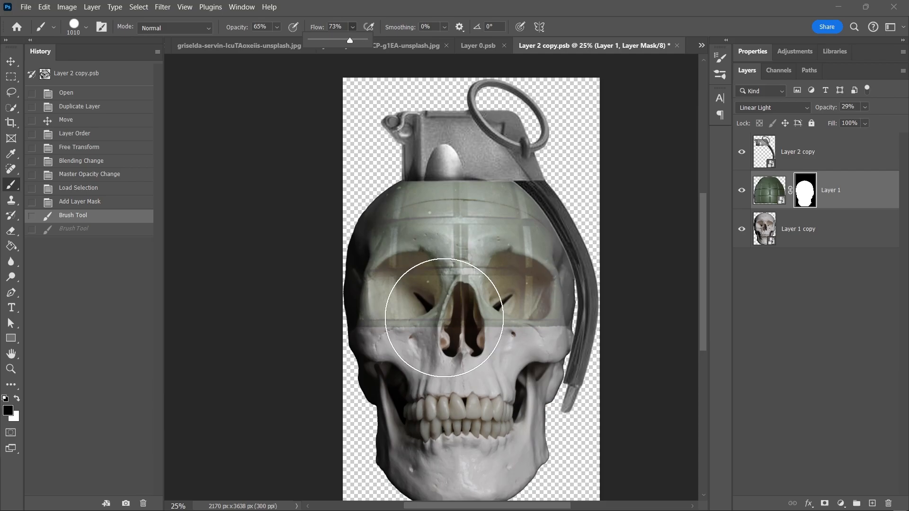
right_click(497, 353)
click(514, 434)
Paint black on the mask to fade the grenade body's lower edge across the cheekbones and nose.
click(403, 356)
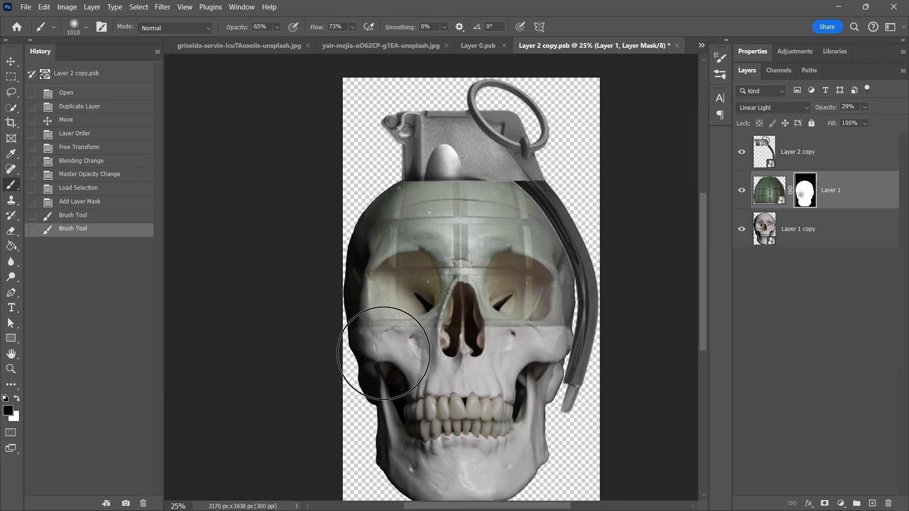
click(384, 354)
click(384, 353)
click(377, 362)
click(373, 365)
click(393, 367)
click(461, 364)
click(481, 349)
click(501, 359)
click(533, 367)
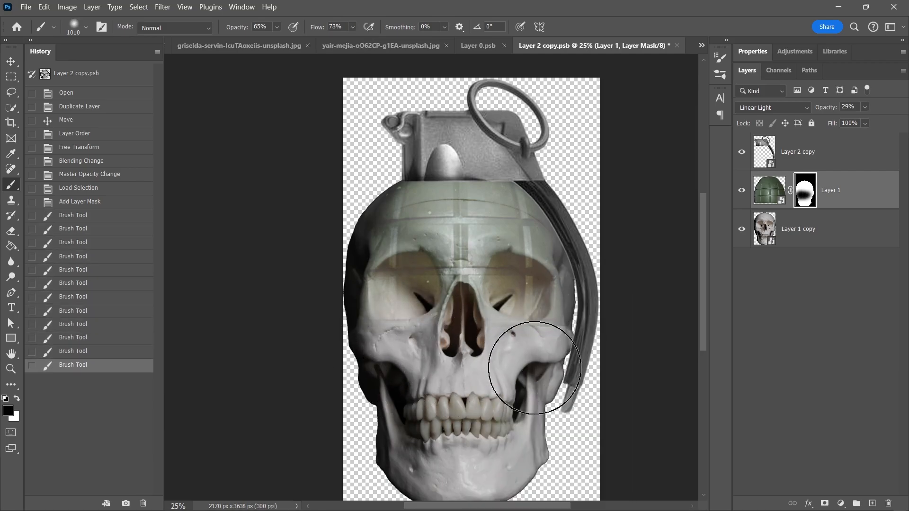
click(530, 368)
click(509, 373)
click(500, 367)
Paint on the mask over both eye sockets to remove the green grenade texture from them.
click(410, 340)
click(390, 316)
click(394, 315)
click(398, 316)
click(403, 316)
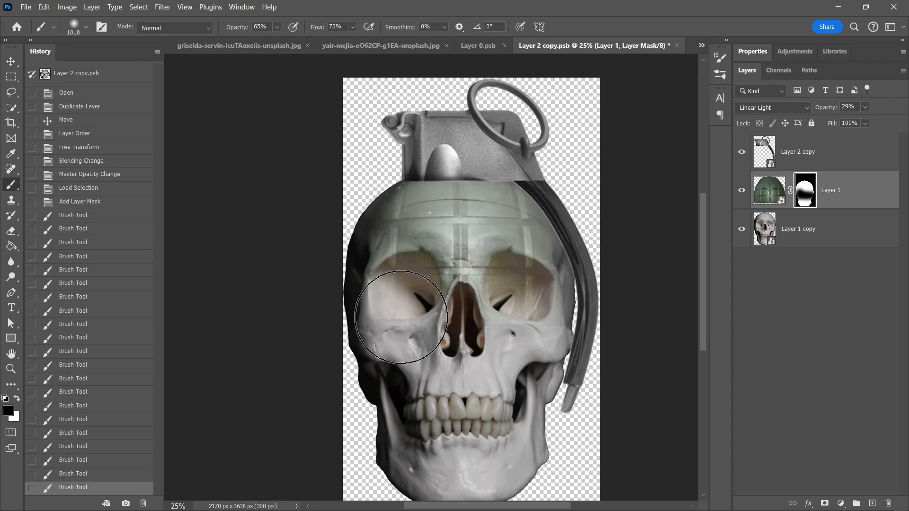
click(402, 313)
click(401, 308)
click(525, 318)
click(526, 316)
click(529, 318)
click(530, 314)
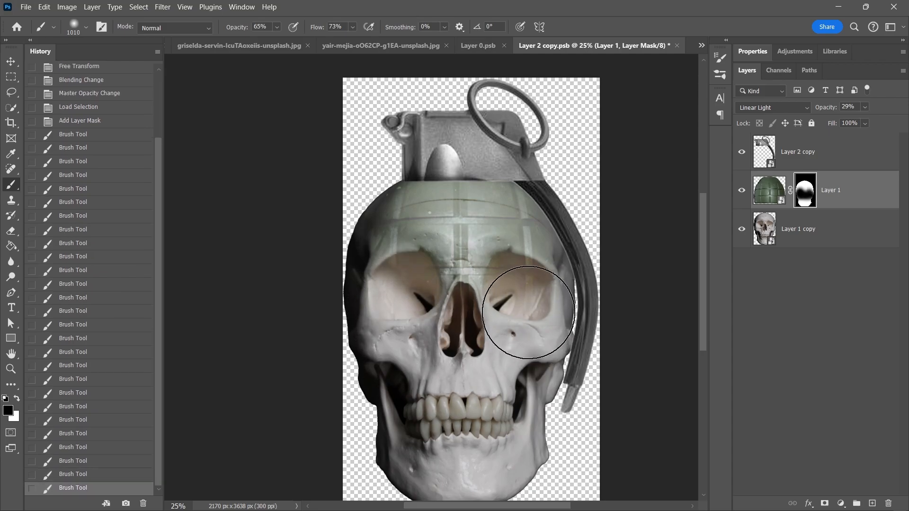
click(529, 318)
click(521, 316)
click(514, 313)
click(523, 320)
Refine the mask with a smaller soft brush of 311 px around the upper eye sockets and brow.
alt+scroll(533, 324, up, 3)
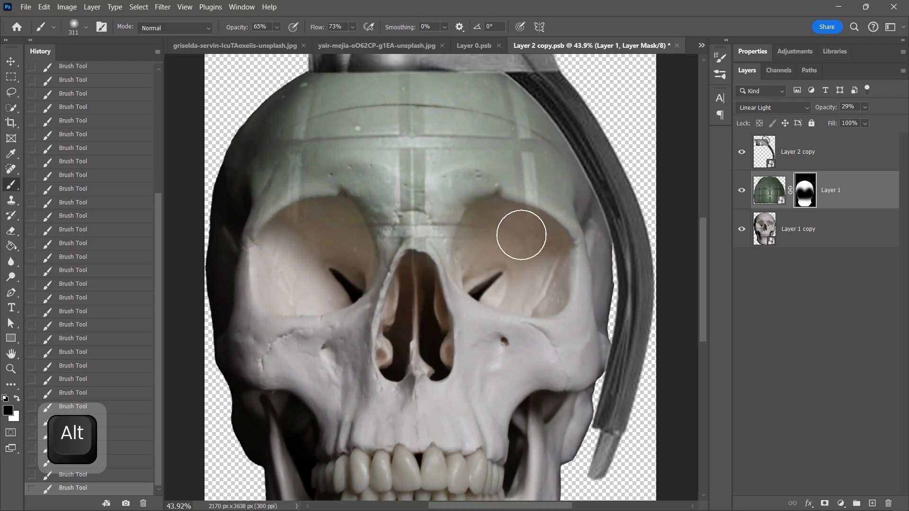
click(514, 227)
drag(506, 223, 492, 231)
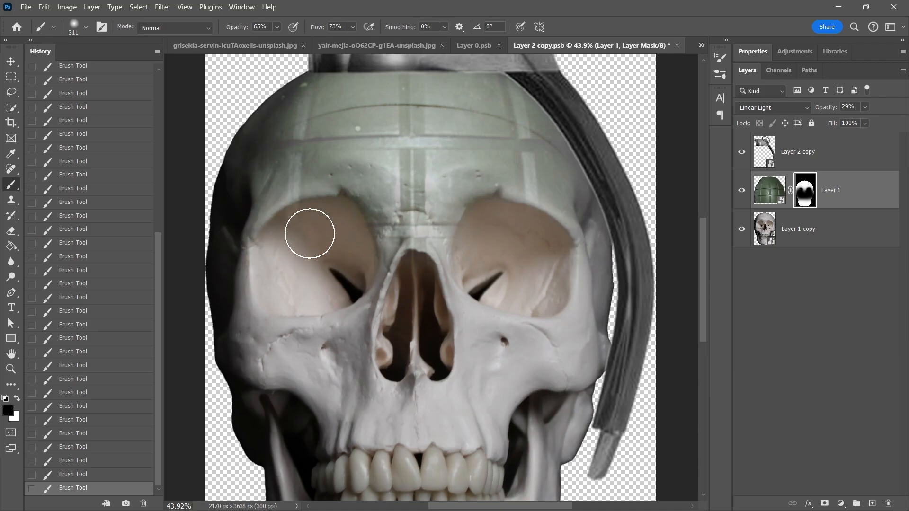
drag(419, 314, 517, 368)
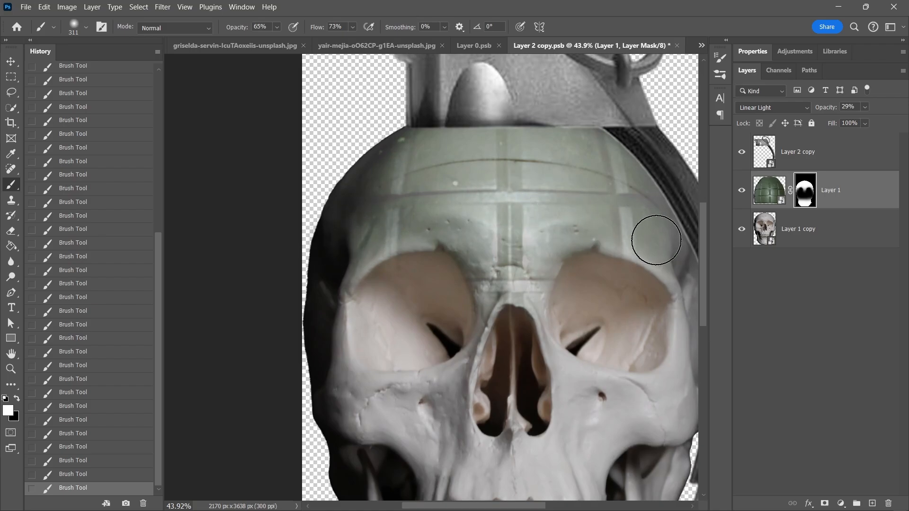
drag(664, 265, 604, 225)
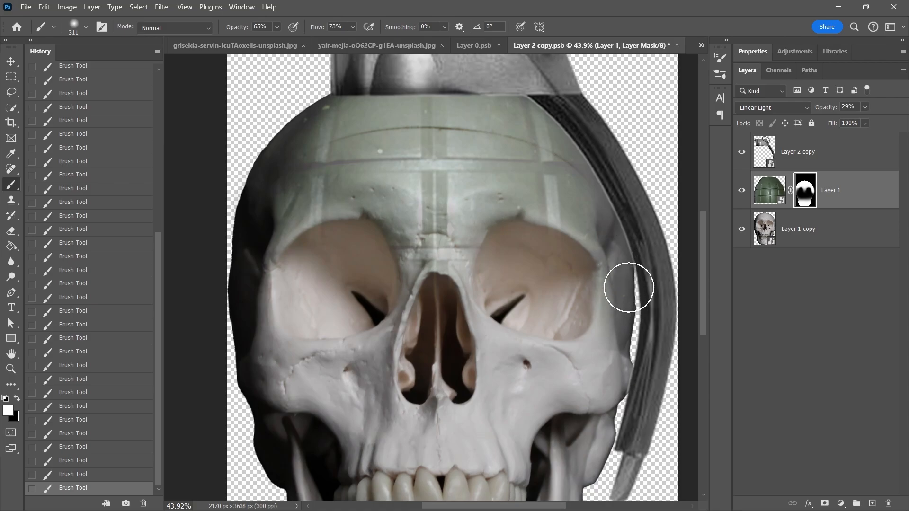
drag(507, 232, 621, 222)
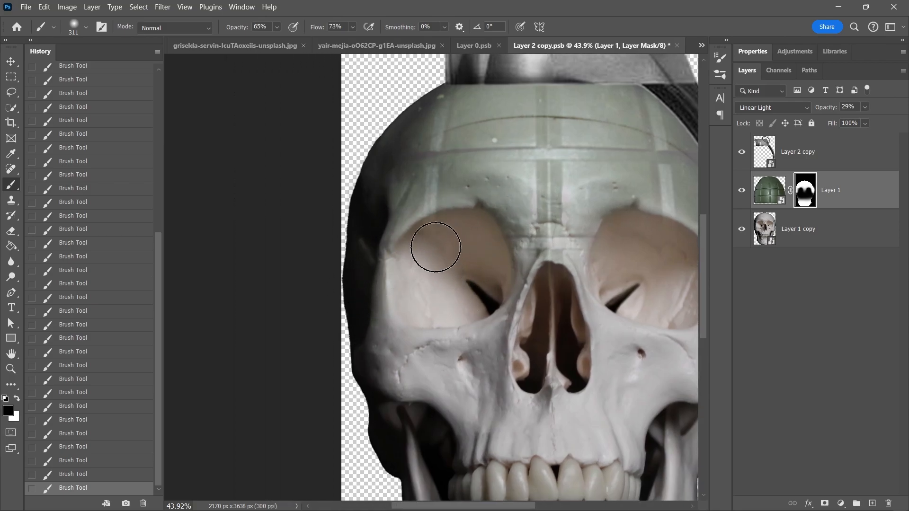
drag(459, 266, 346, 256)
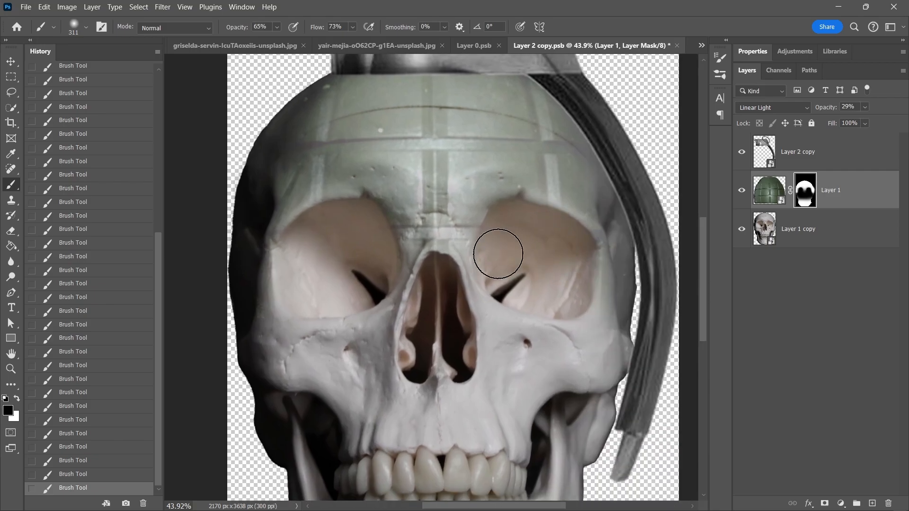
Save Layer 2 copy.psb and copy its masked grenade body layer.
scroll(498, 254, down, 5)
click(8, 62)
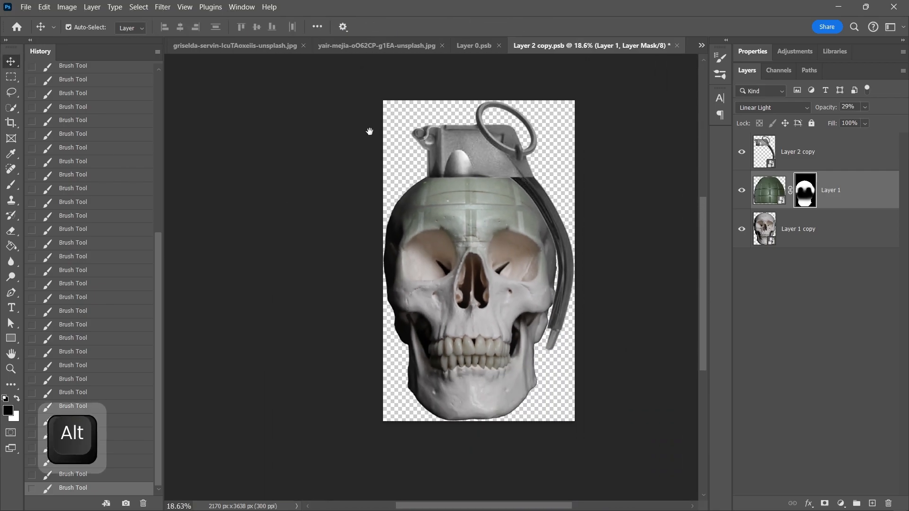
key(ctrl+s)
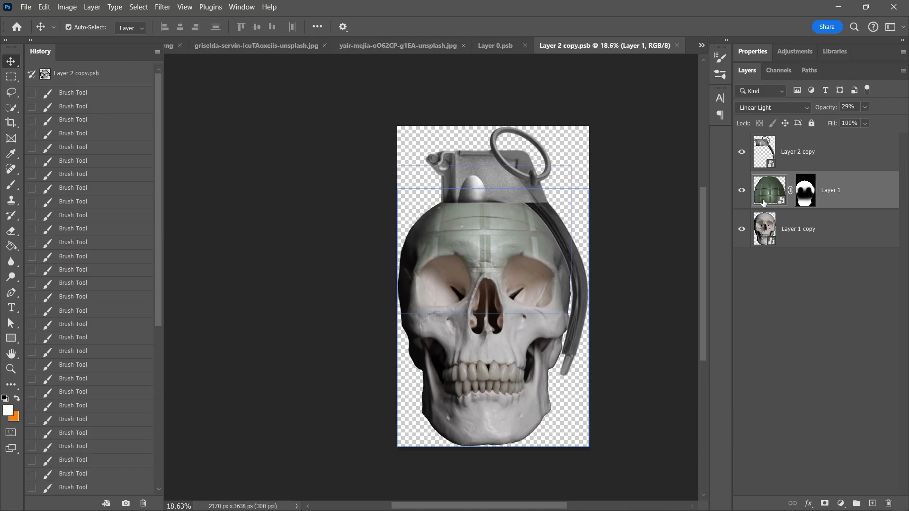
key(ctrl+c)
Paste the masked grenade body into Untitled-1 and move it up to line up with the skull's forehead.
click(702, 46)
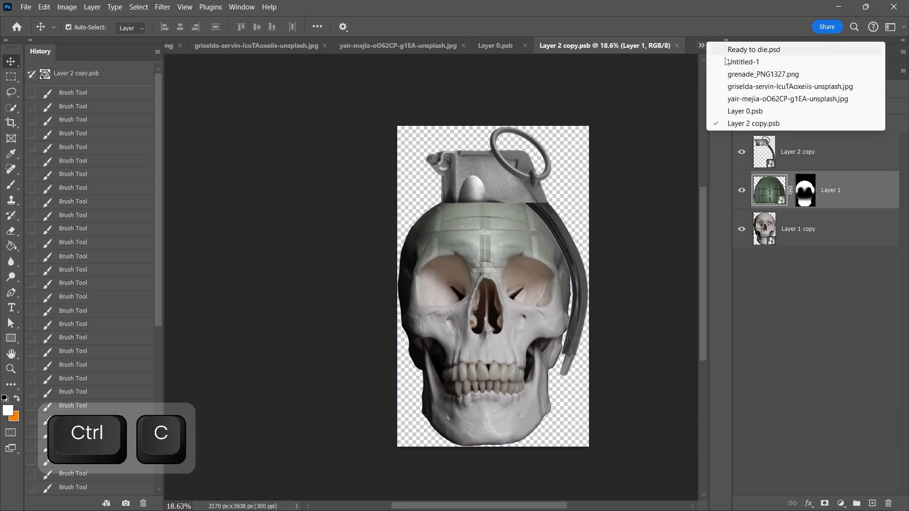
click(753, 65)
click(755, 342)
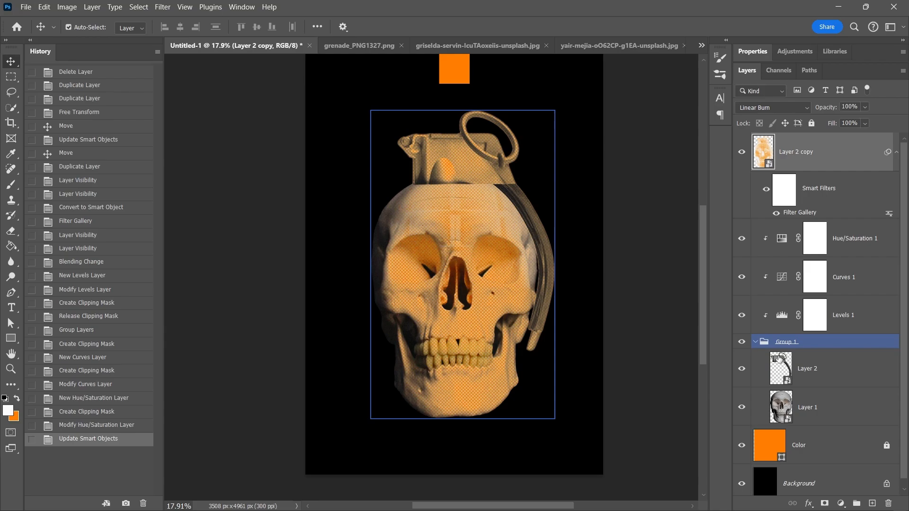
click(807, 369)
key(ctrl+v)
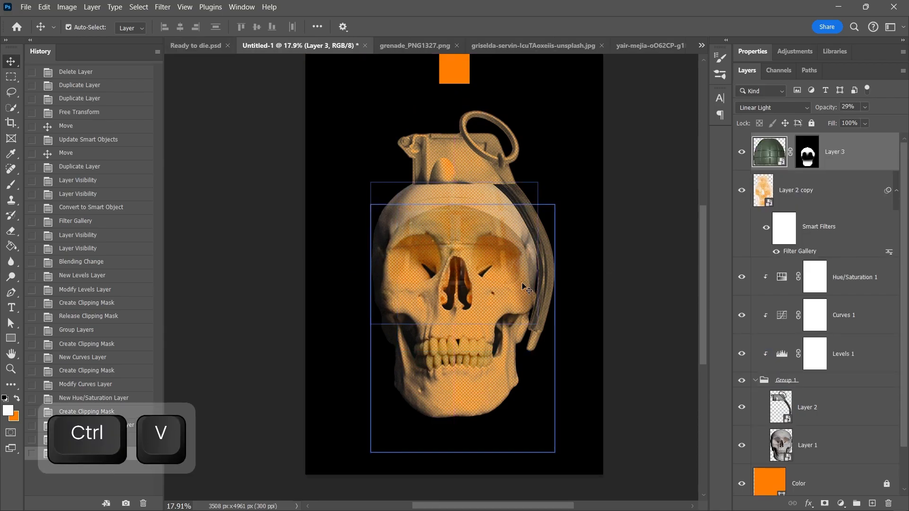
key(ctrl+t)
drag(482, 241, 473, 197)
key(Return)
Move the pasted grenade body into Group 1 between Layer 2 and Layer 1, and collapse the group.
drag(801, 158, 801, 424)
click(784, 342)
click(755, 342)
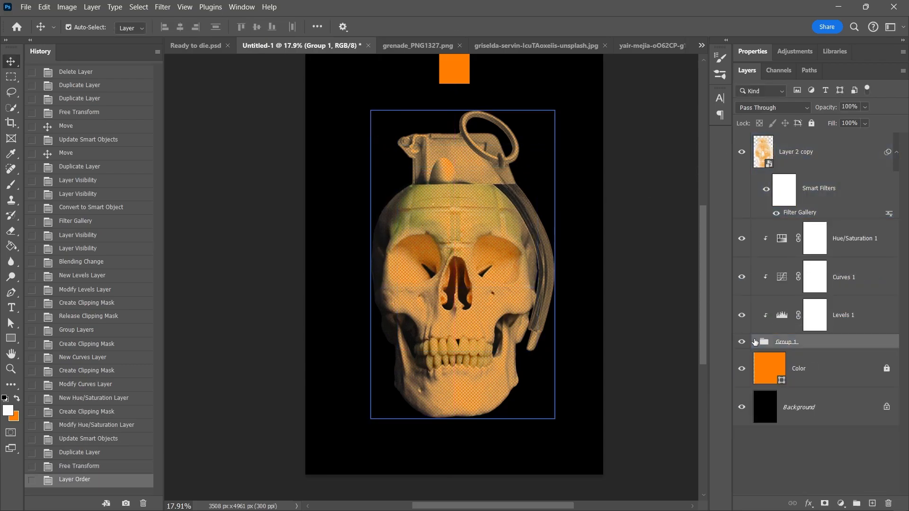
Set the grenade body Layer 3 in Group 1 to 29% opacity, clip a Hue/Saturation adjustment with saturation -100 to it, and collapse the group.
click(755, 342)
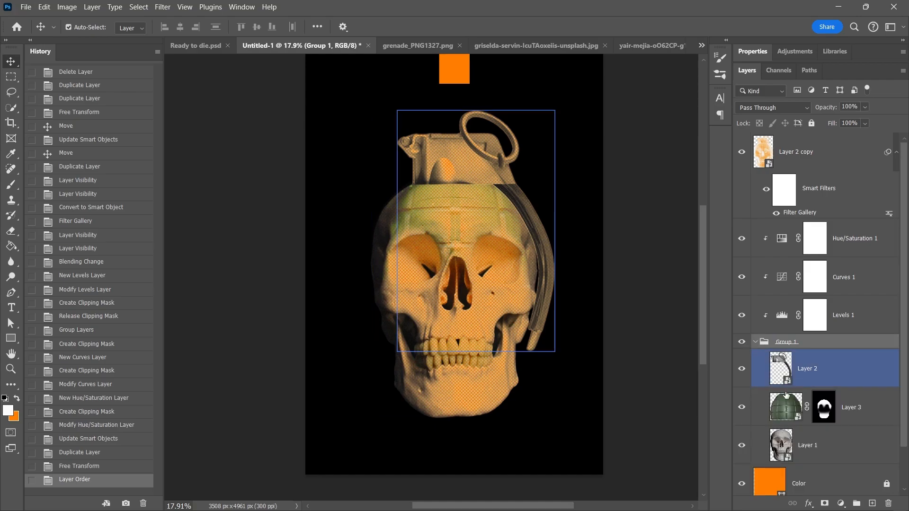
click(786, 410)
click(841, 503)
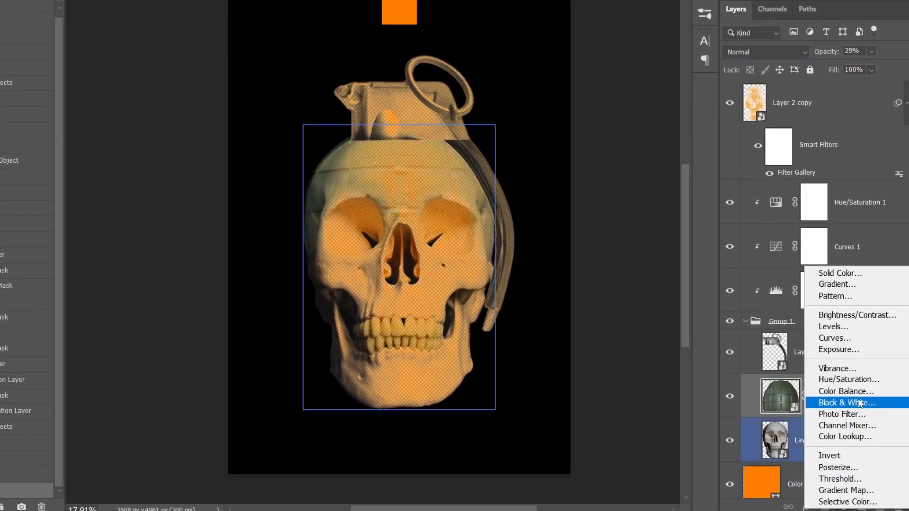
click(854, 392)
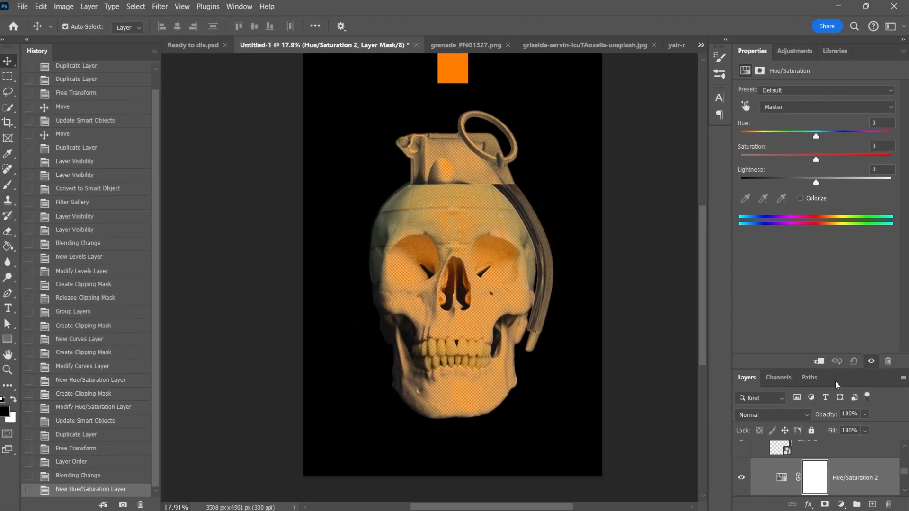
click(820, 362)
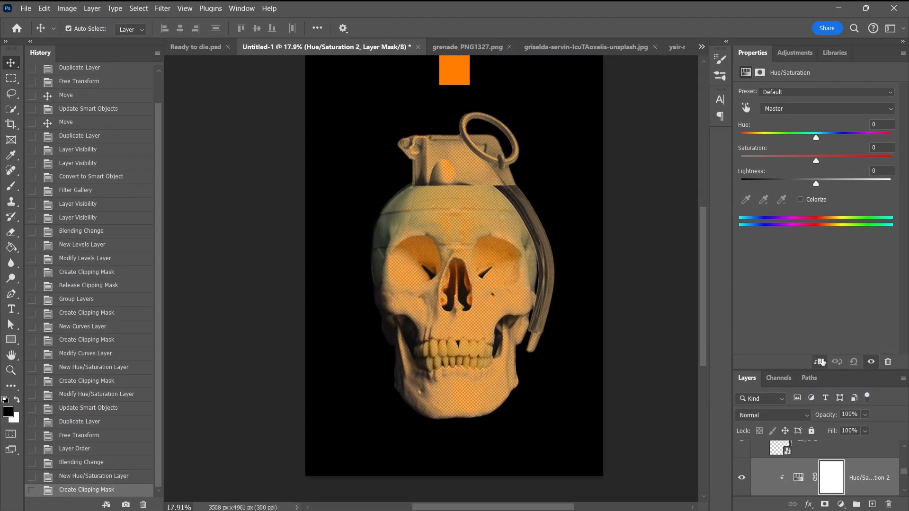
drag(815, 156, 662, 156)
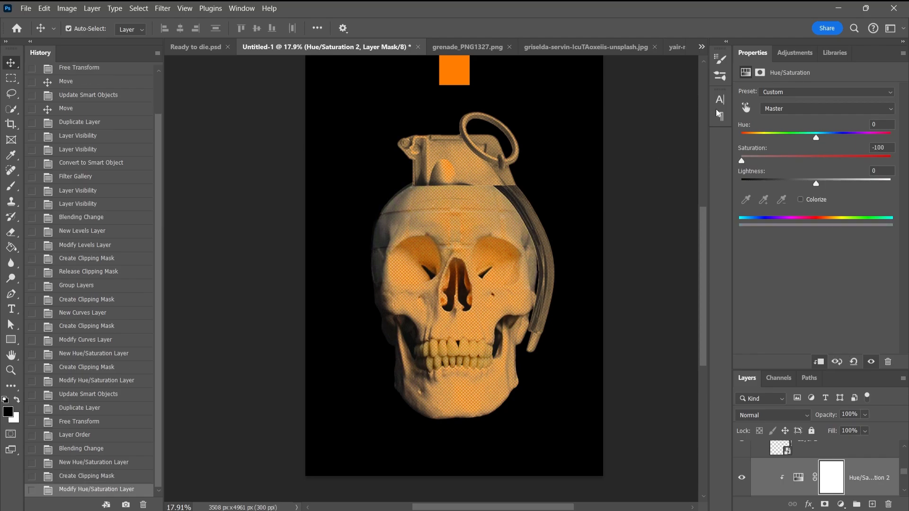
double_click(749, 52)
scroll(538, 217, down, 1)
drag(511, 233, 506, 263)
scroll(770, 184, up, 3)
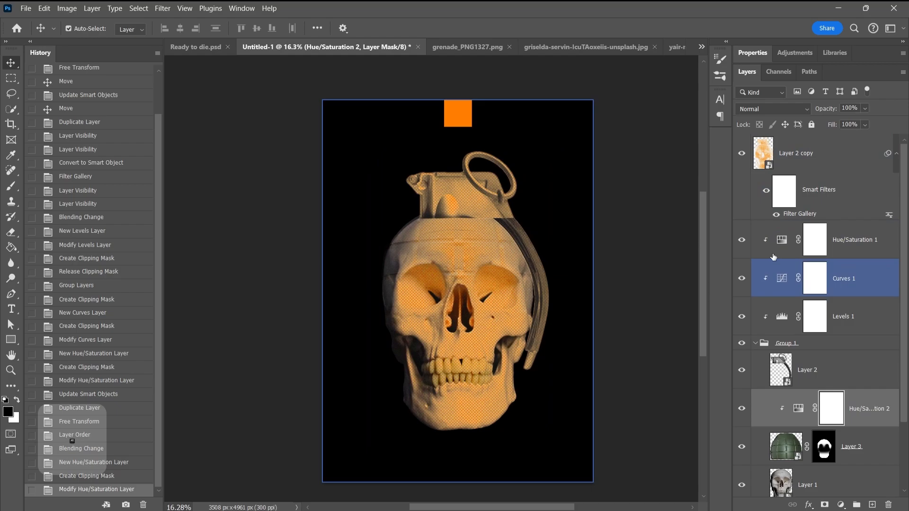
click(757, 344)
Close grenade_PNG1327.png and convert the fire photo's locked background into a regular layer.
click(510, 47)
click(462, 46)
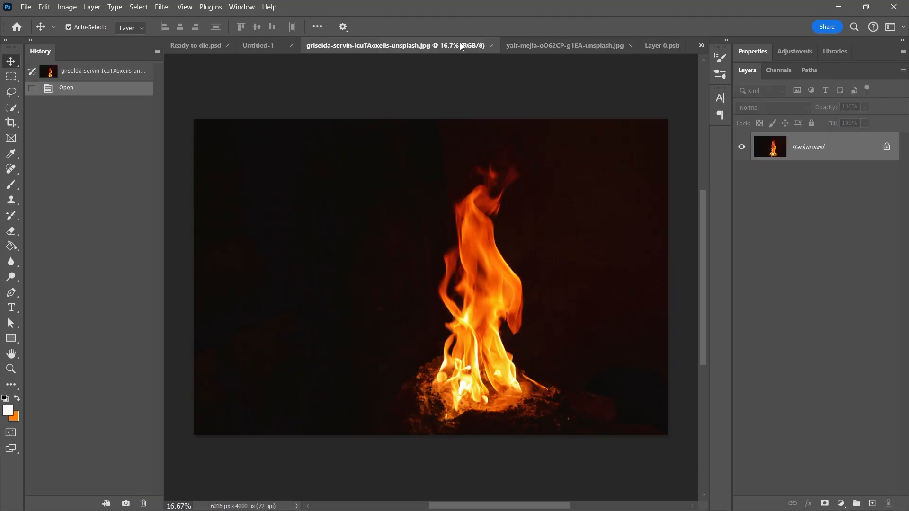
click(887, 147)
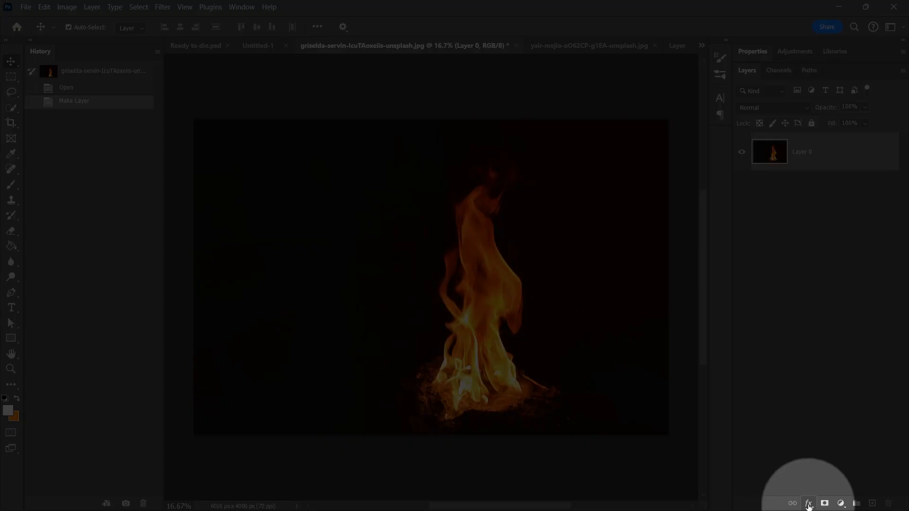
Knock out the fire photo's dark background using Blend If, with the current layer's black point split at 22 / 140.
click(810, 504)
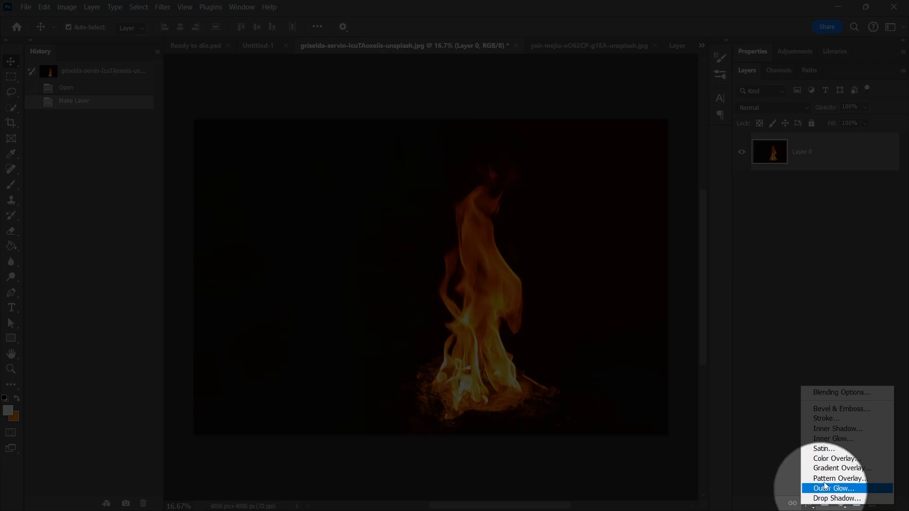
click(835, 393)
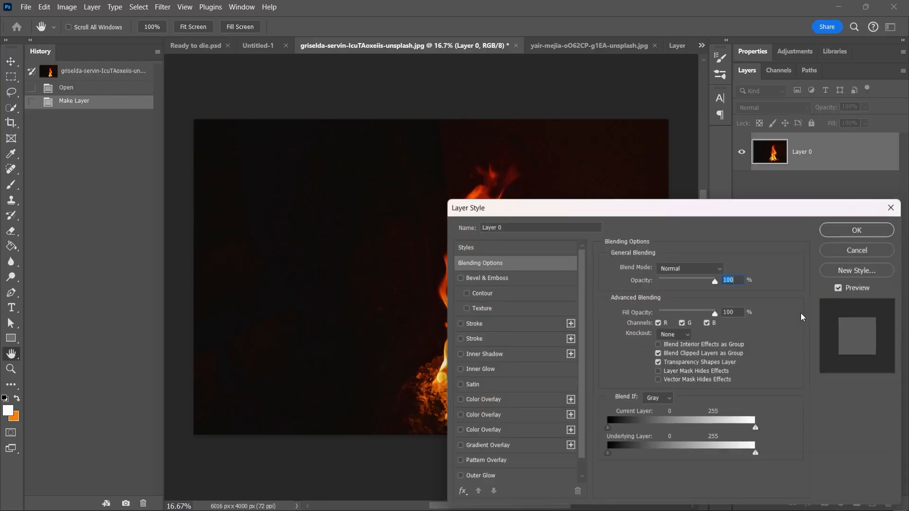
drag(744, 208, 721, 143)
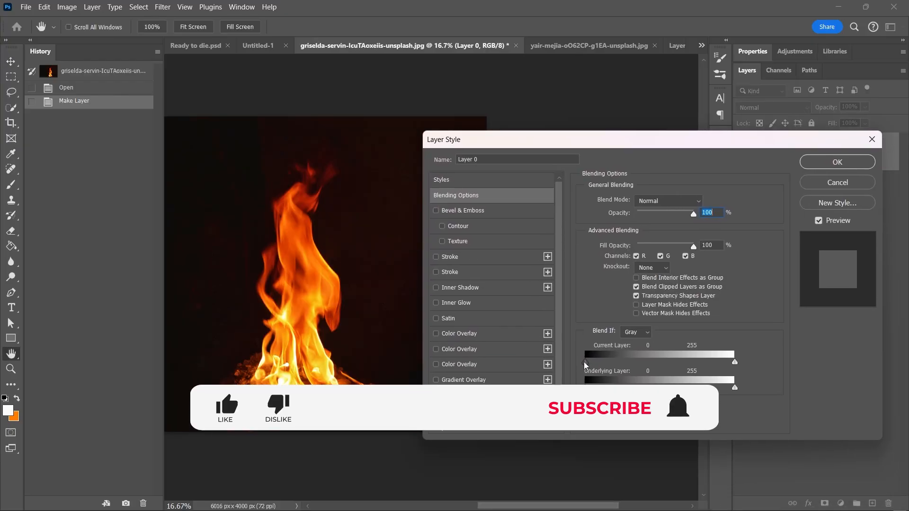
drag(585, 361, 665, 353)
key(alt)
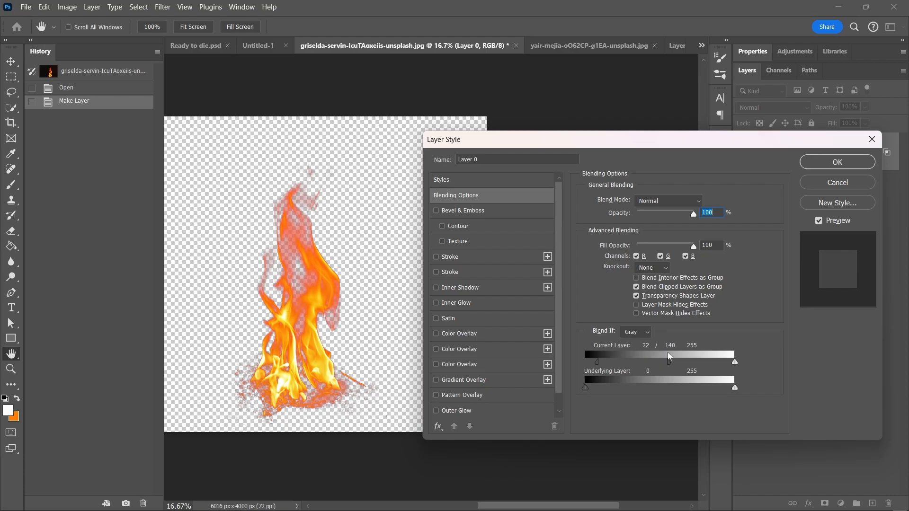
click(837, 162)
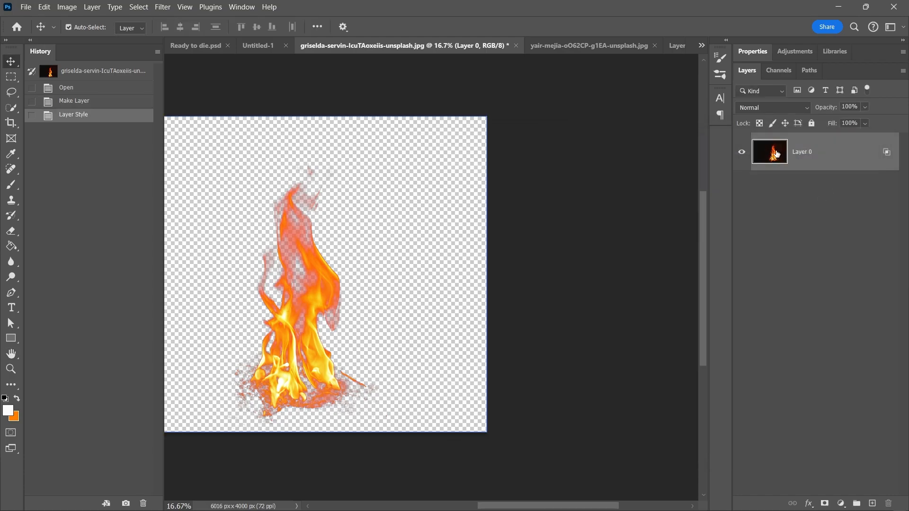
Copy the fire layer, paste it into Untitled-1 and move it over the skull's right eye socket.
key(ctrl+c)
click(259, 42)
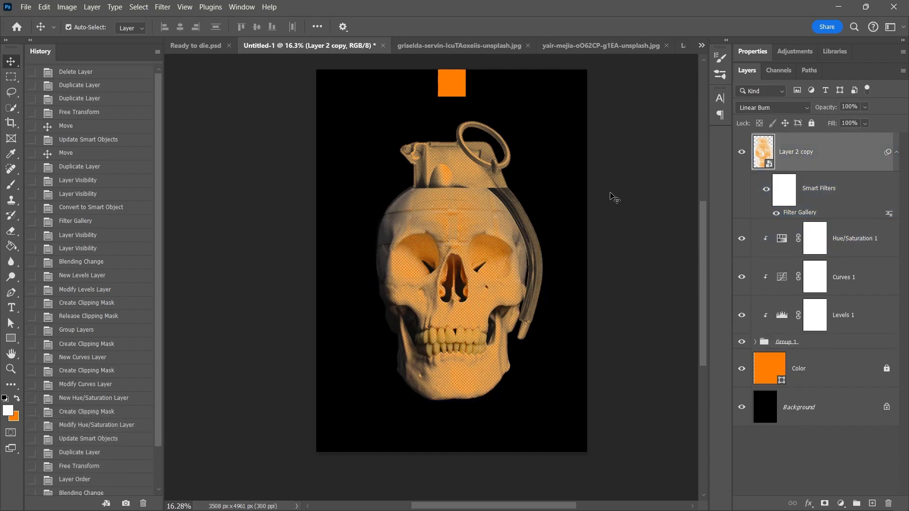
key(ctrl+v)
key(alt)
drag(584, 349, 497, 234)
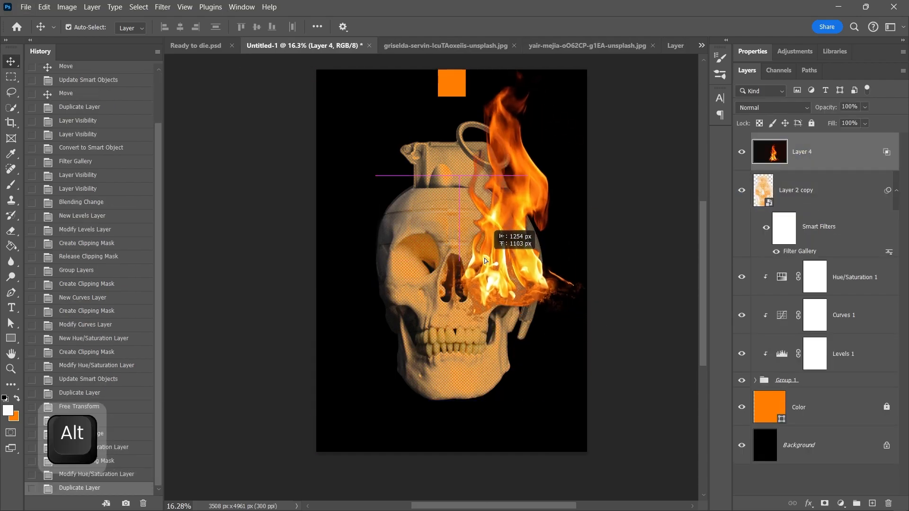
Scale the fire layer to about 60% and place its base on the skull's right eye socket.
key(ctrl+t)
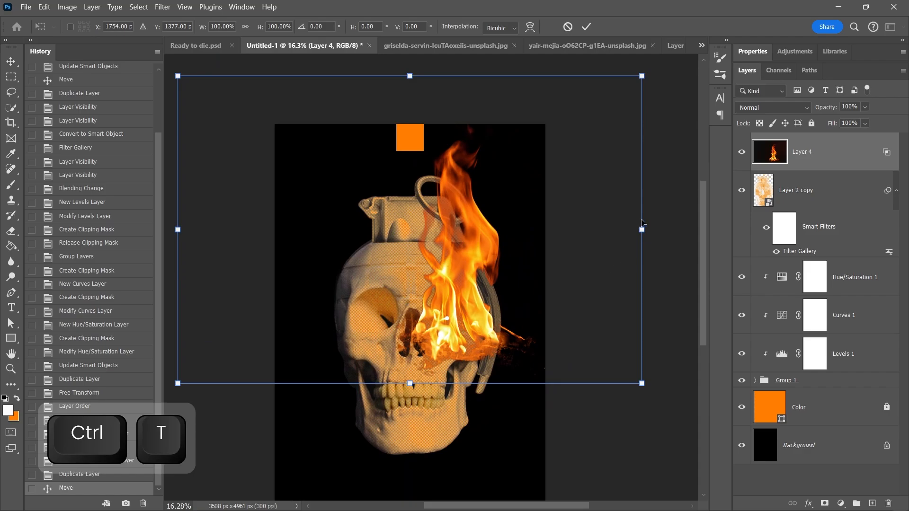
drag(642, 229, 493, 231)
drag(402, 274, 467, 287)
drag(580, 241, 545, 241)
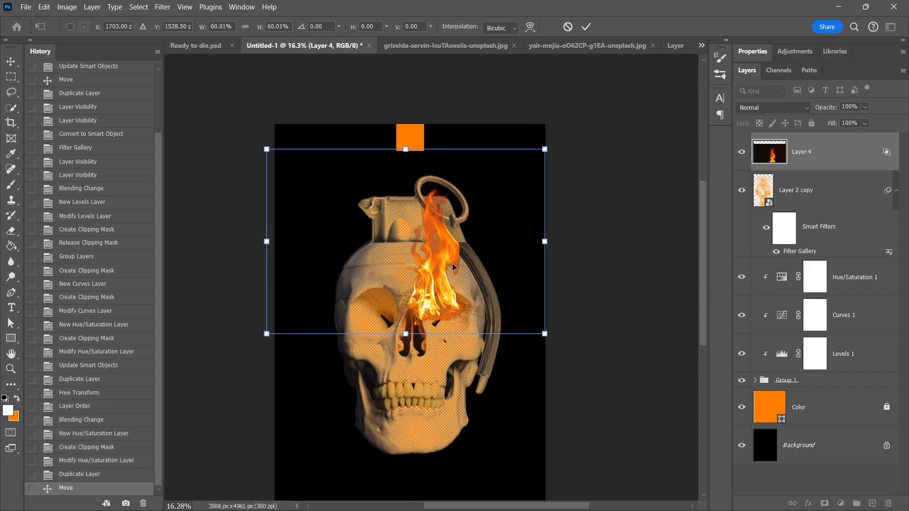
drag(439, 282, 462, 295)
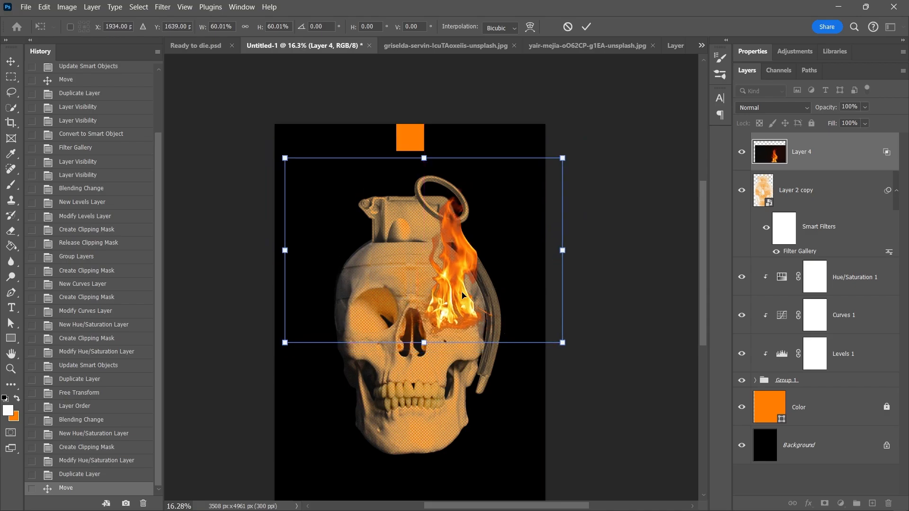
key(Return)
Duplicate the flame straight across to the left eye socket, flip the copy horizontally and align it over that socket.
scroll(534, 282, up, 3)
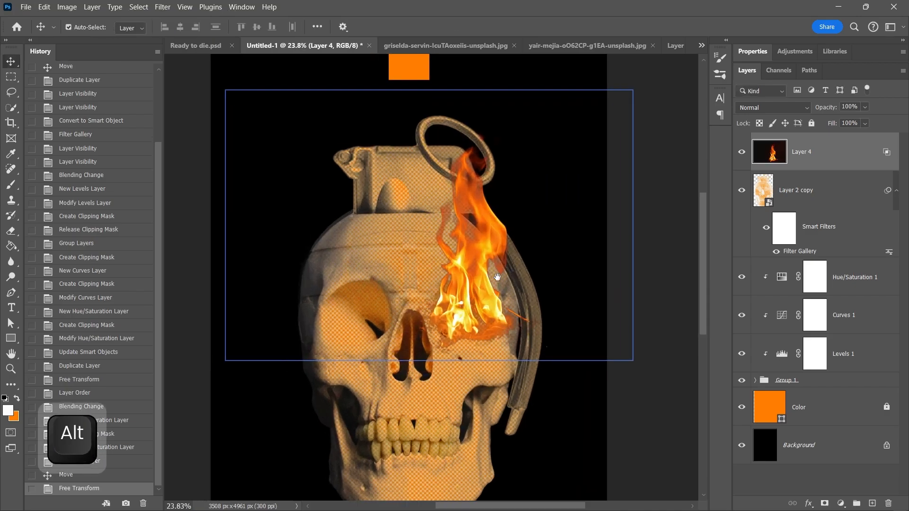
drag(526, 295, 408, 280)
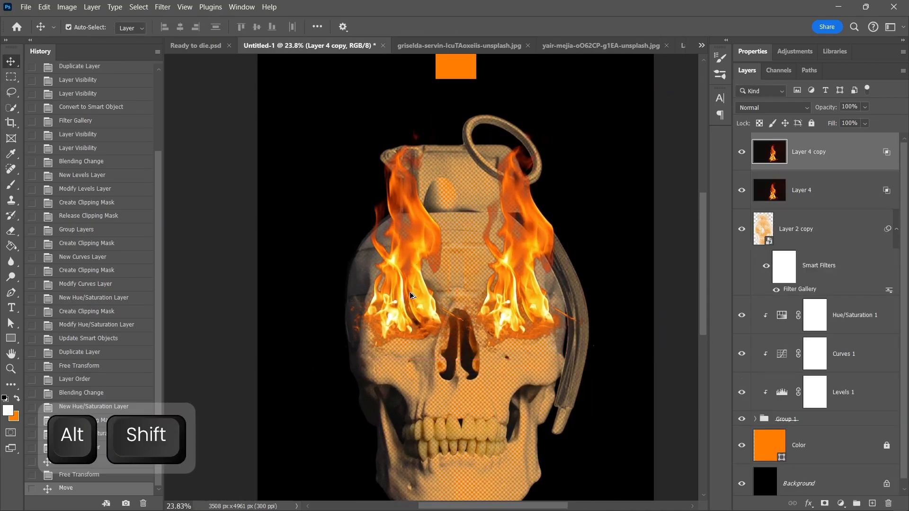
key(ctrl+t)
right_click(408, 281)
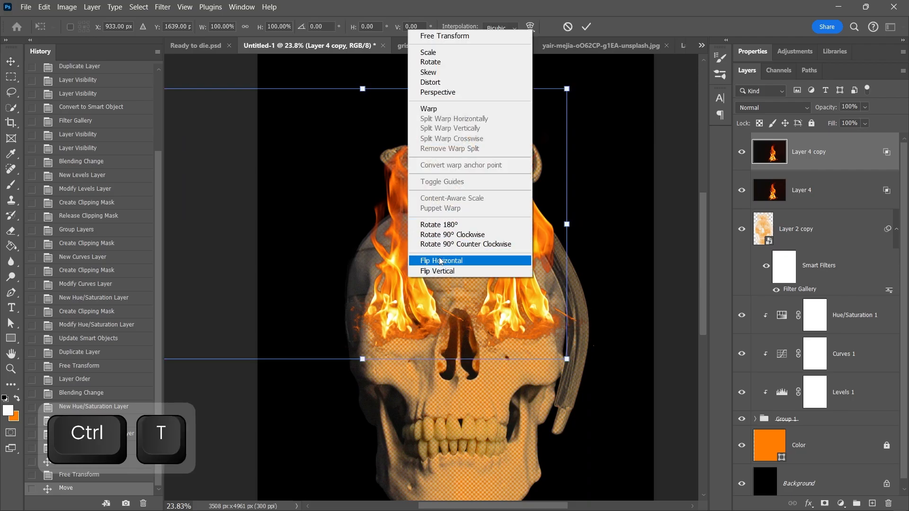
click(440, 261)
drag(320, 288, 395, 281)
key(Return)
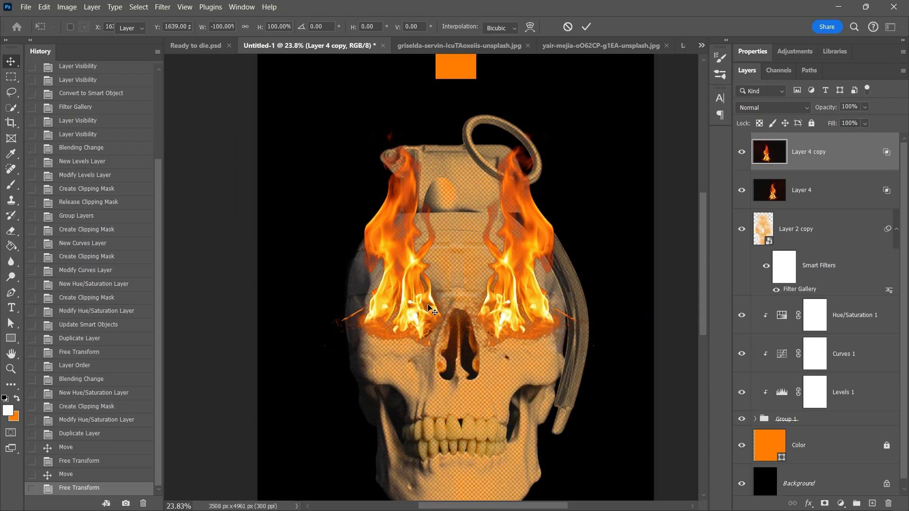
Add a layer mask to Layer 4 copy and toggle the layer's visibility to compare.
click(825, 217)
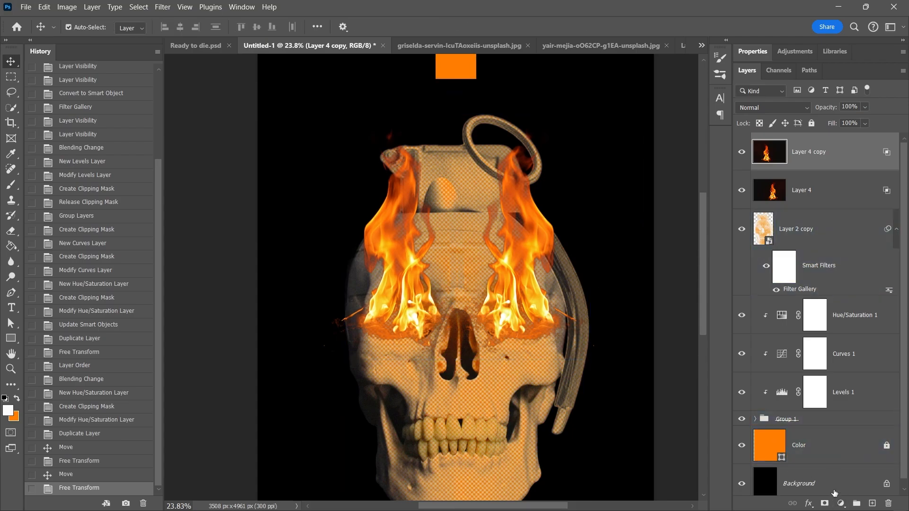
click(824, 503)
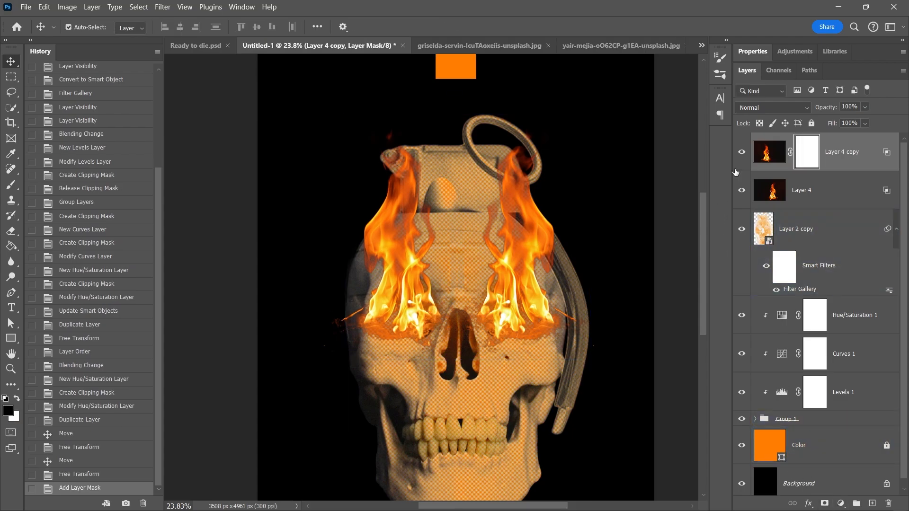
click(742, 152)
click(741, 151)
Mask out the flame's base over the left eye socket with a soft 901 px black brush at 41% opacity and 55% flow.
key(b)
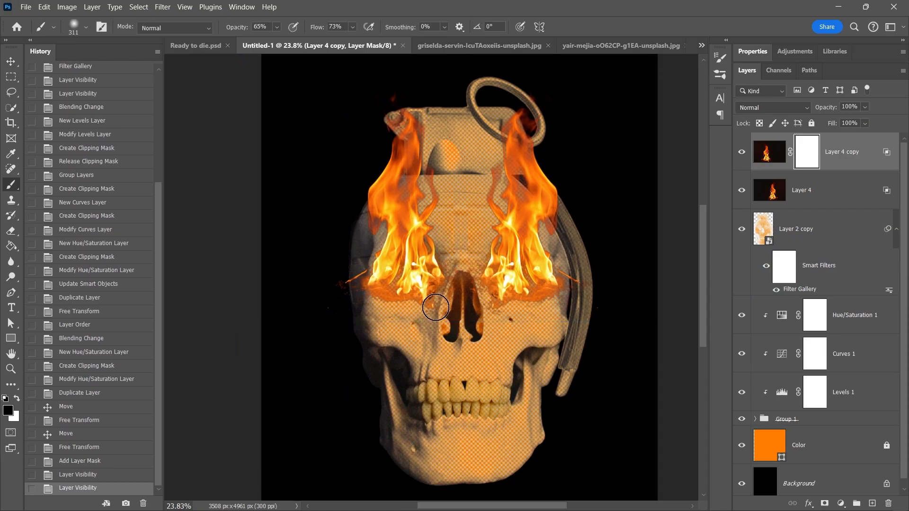
drag(390, 331, 421, 326)
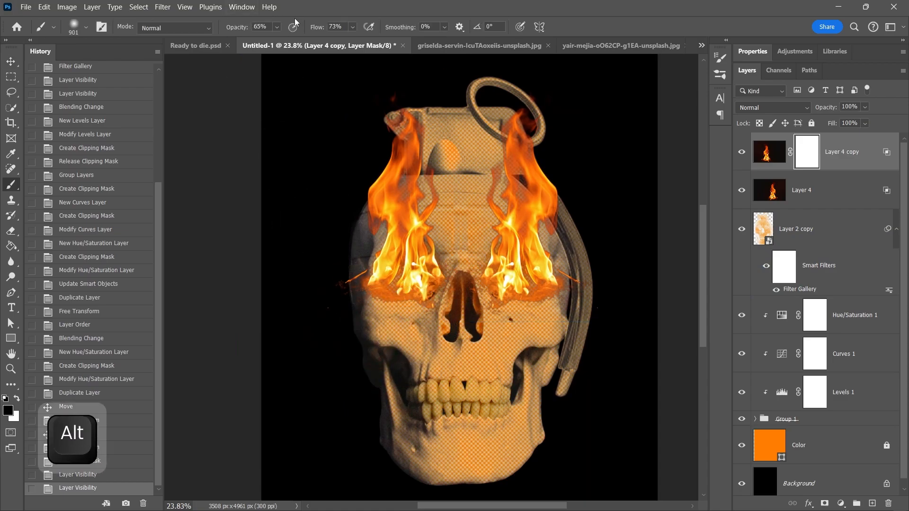
click(277, 27)
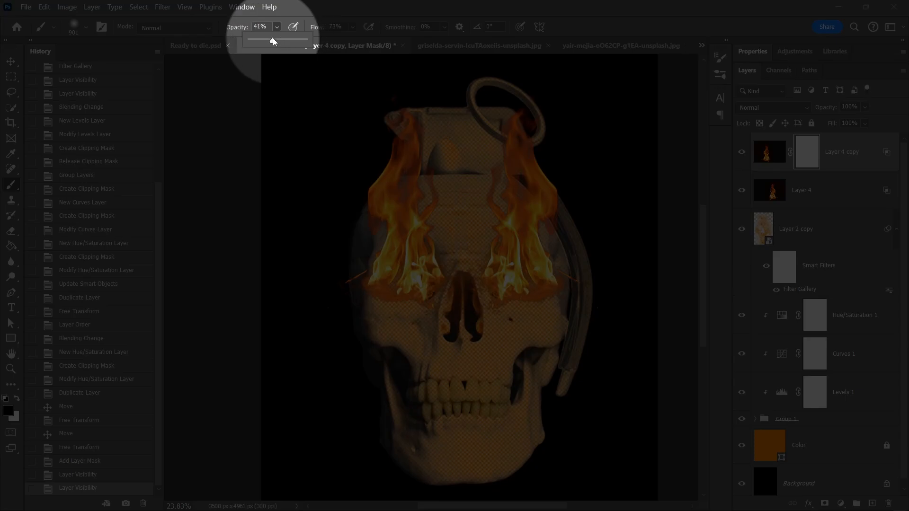
click(352, 27)
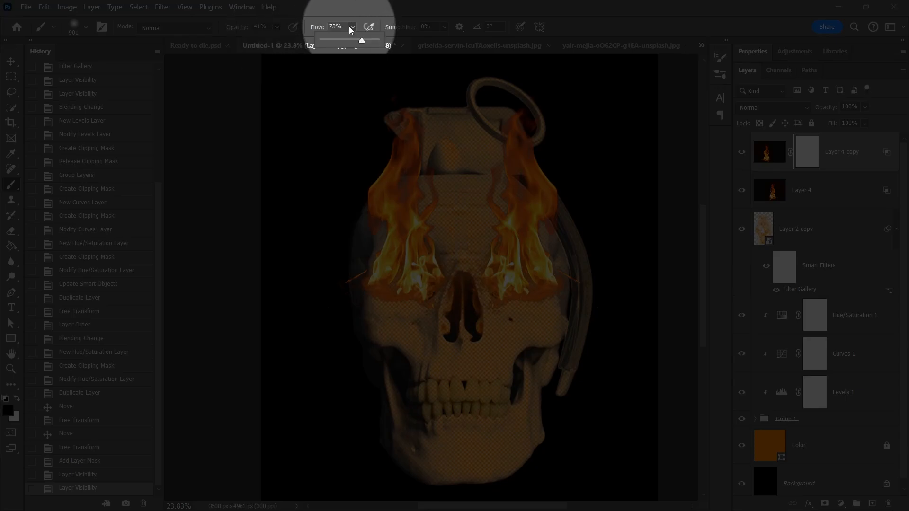
drag(358, 44, 354, 44)
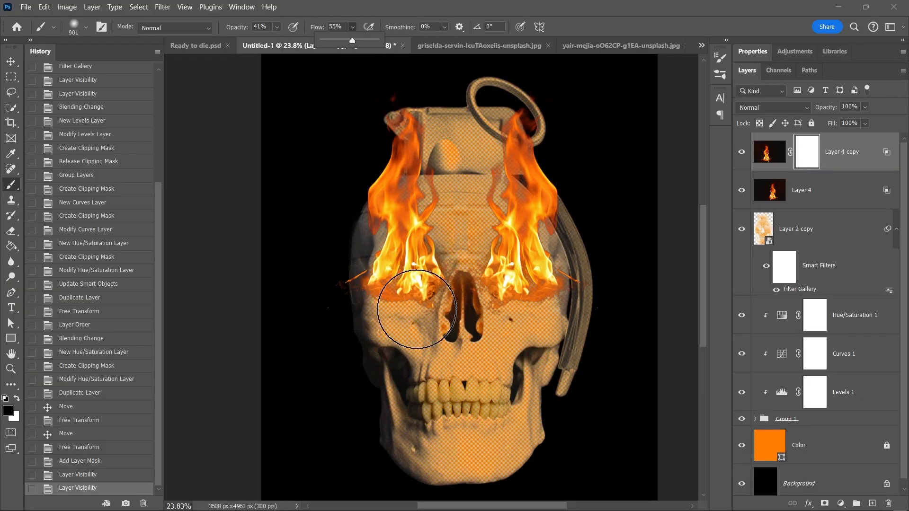
mouse_move(410, 340)
mouse_down()
mouse_move(322, 316)
mouse_move(317, 274)
mouse_move(328, 296)
mouse_move(319, 278)
mouse_move(333, 259)
mouse_move(322, 279)
mouse_move(376, 339)
mouse_move(446, 344)
mouse_move(447, 355)
mouse_move(438, 308)
mouse_move(380, 322)
mouse_move(407, 294)
mouse_move(392, 313)
mouse_move(396, 289)
mouse_move(393, 308)
mouse_move(413, 297)
mouse_up()
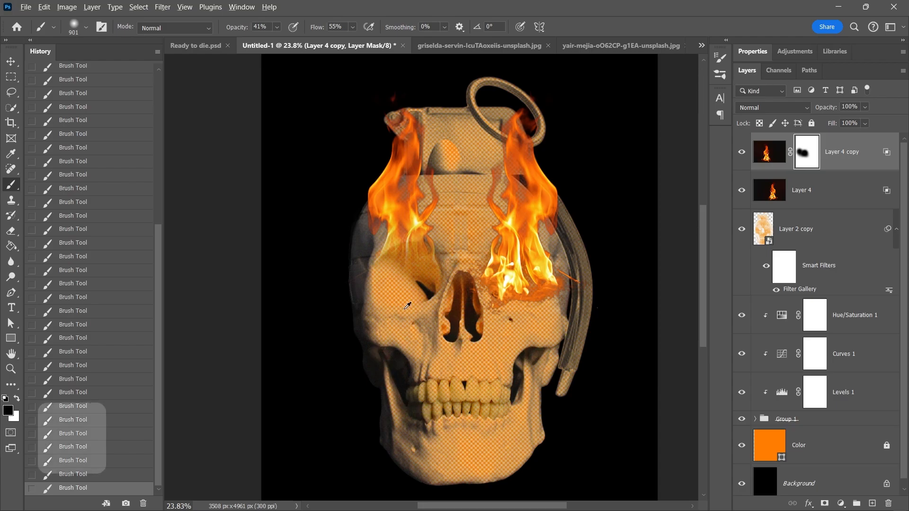
Paint the flames back into the left eye socket on the mask with a 462 px white brush, and switch back to black.
scroll(402, 305, up, 3)
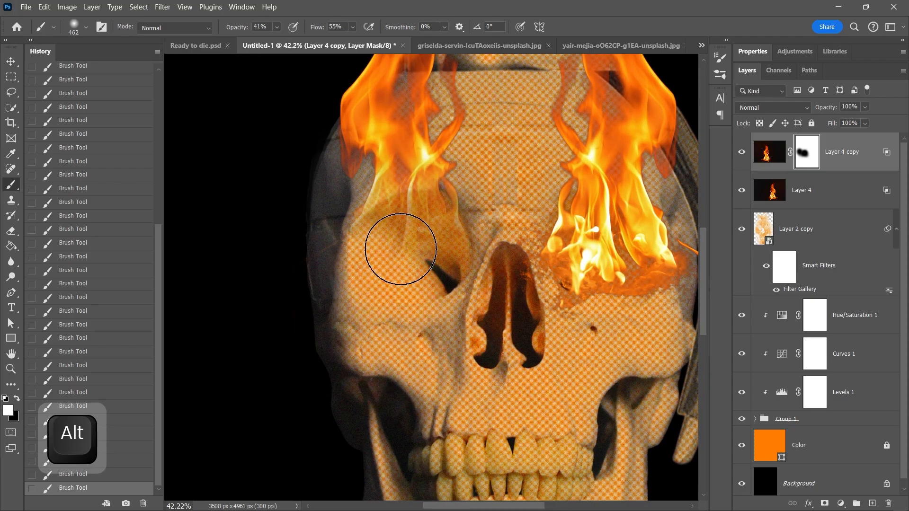
drag(400, 249, 390, 255)
mouse_move(430, 256)
mouse_down()
mouse_move(395, 281)
mouse_move(378, 268)
mouse_move(404, 268)
mouse_move(398, 281)
mouse_move(425, 255)
mouse_move(388, 276)
mouse_up()
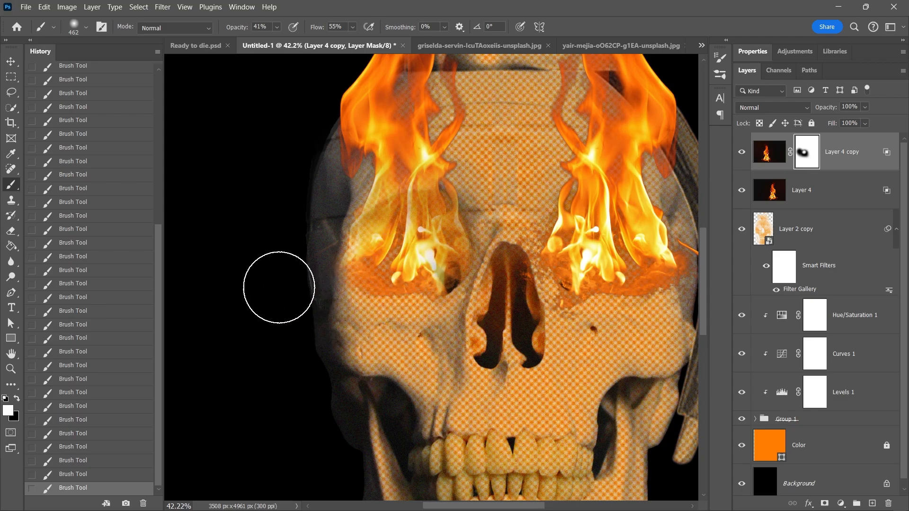
key(x)
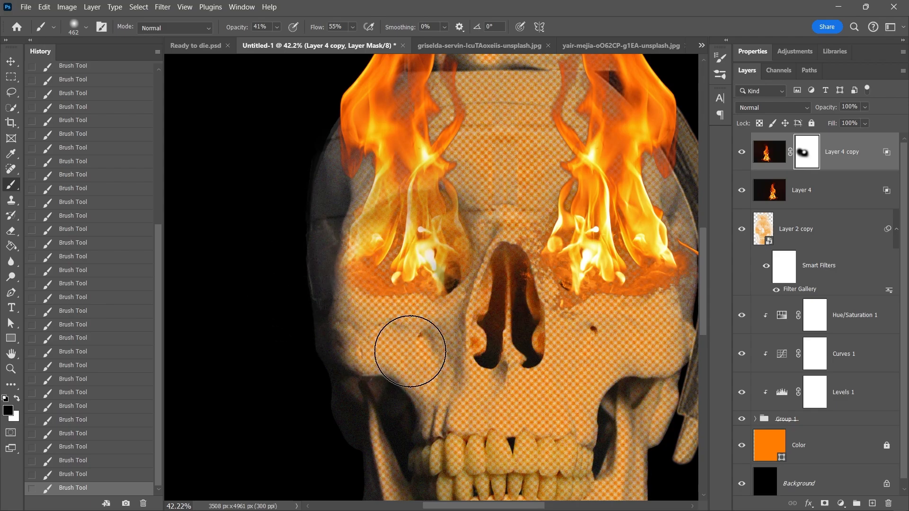
mouse_move(441, 270)
mouse_down()
mouse_move(413, 388)
mouse_move(352, 338)
mouse_move(381, 339)
mouse_up()
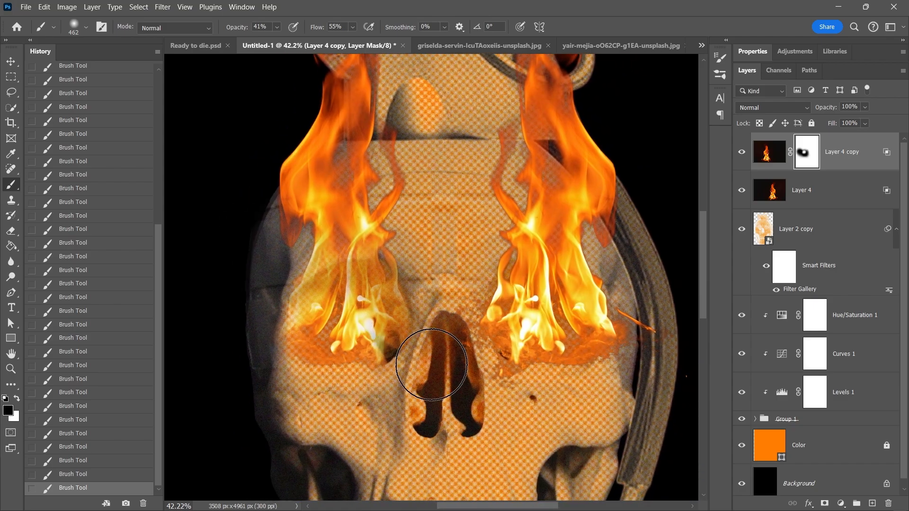
scroll(449, 303, down, 3)
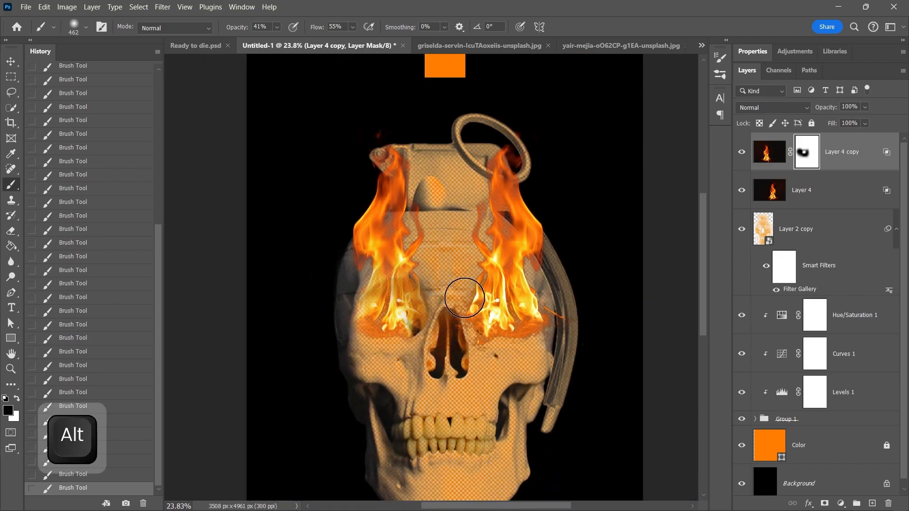
Delete the unmasked flame layer, Layer 4, and duplicate the masked Layer 4 copy.
key(v)
click(804, 193)
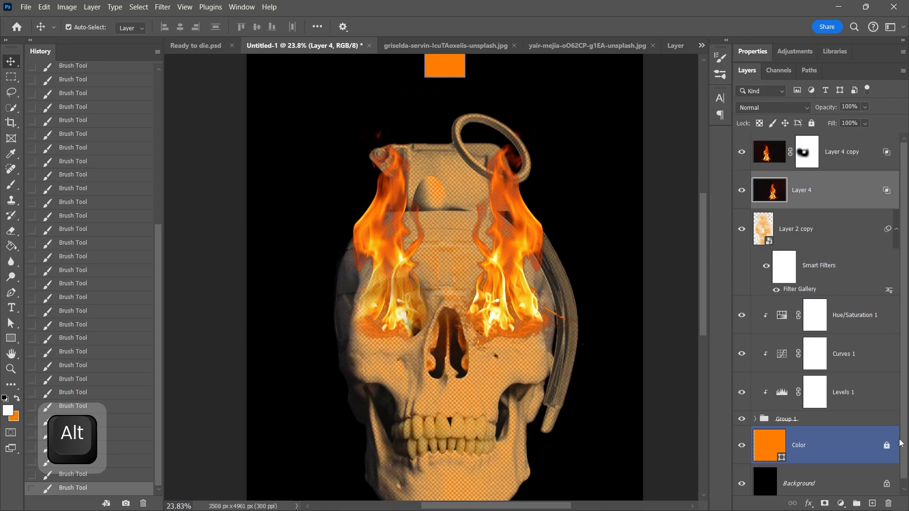
key(Delete)
click(842, 152)
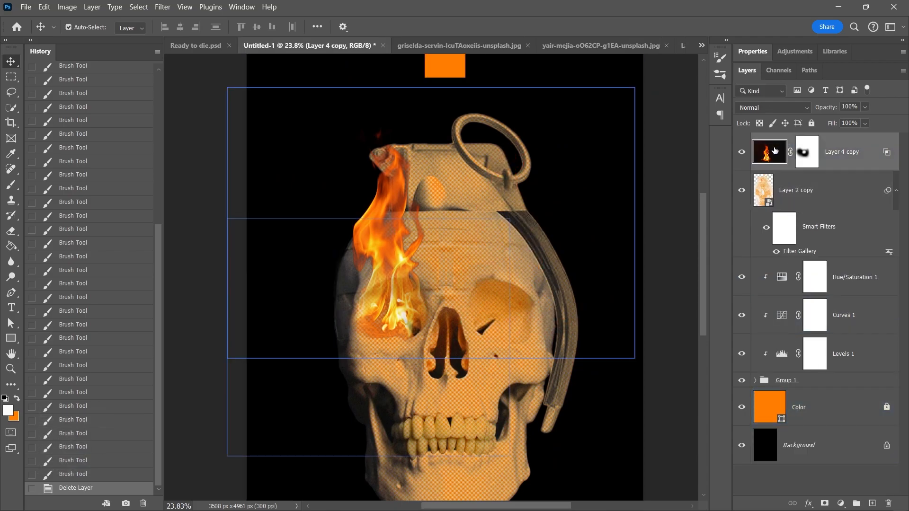
key(ctrl+j)
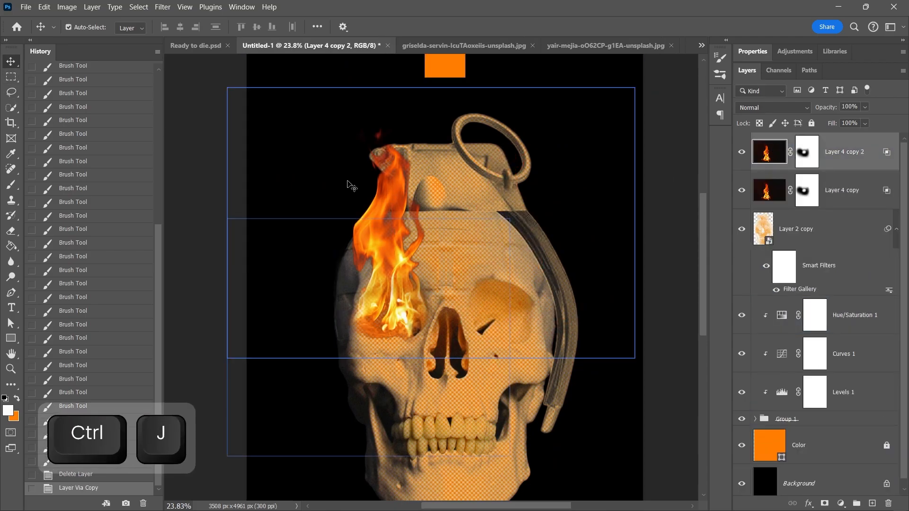
Move the duplicated flame across to the other eye socket, flip it horizontally and align it over that socket.
drag(385, 246, 499, 253)
key(ctrl+t)
right_click(499, 261)
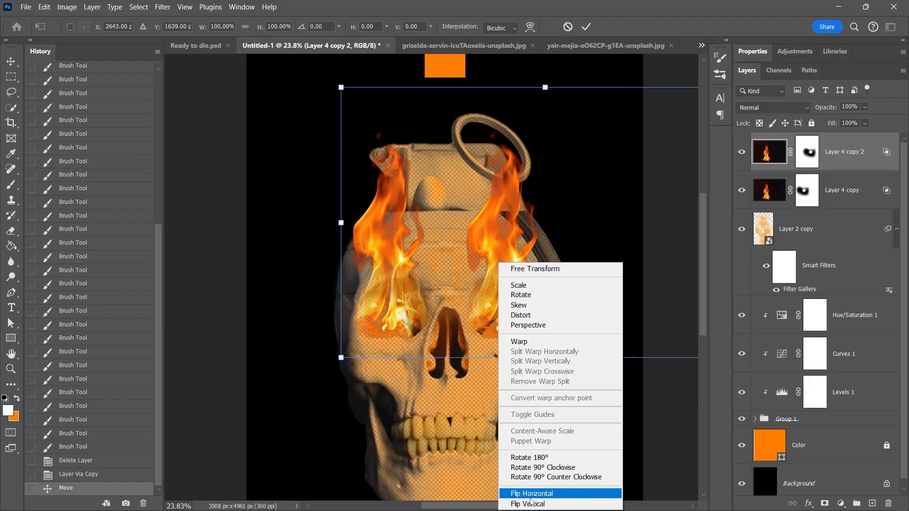
click(531, 494)
drag(589, 288, 505, 288)
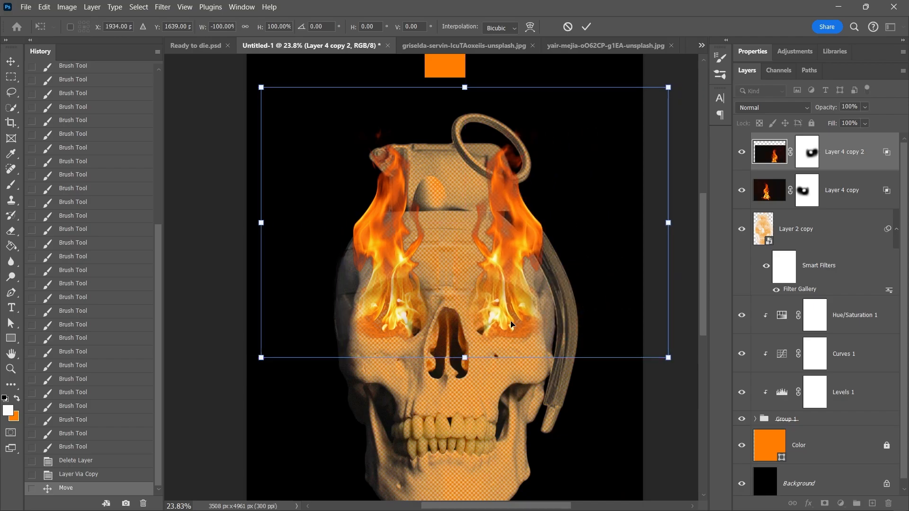
key(Return)
Mask out stray flame remnants beside and below the right eye socket with a 462 px black brush at 41% opacity and 55% flow.
scroll(509, 322, up, 5)
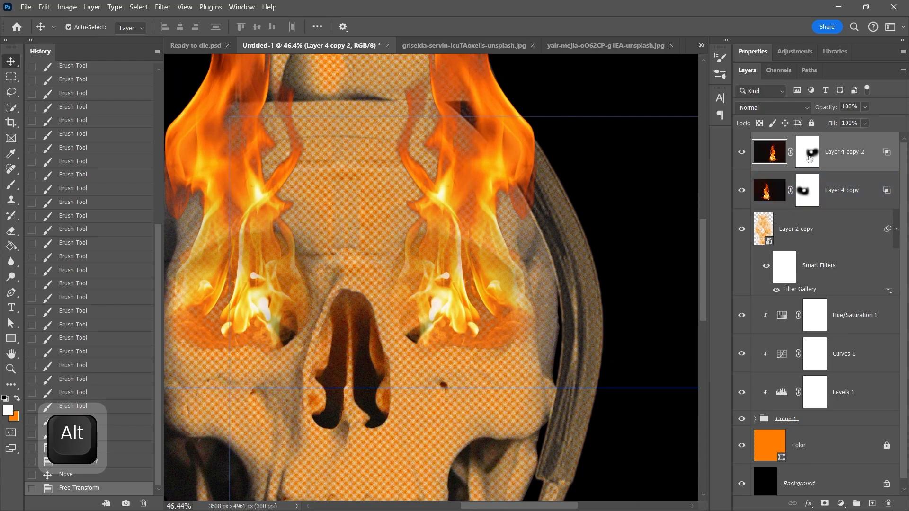
click(810, 159)
drag(546, 298, 509, 277)
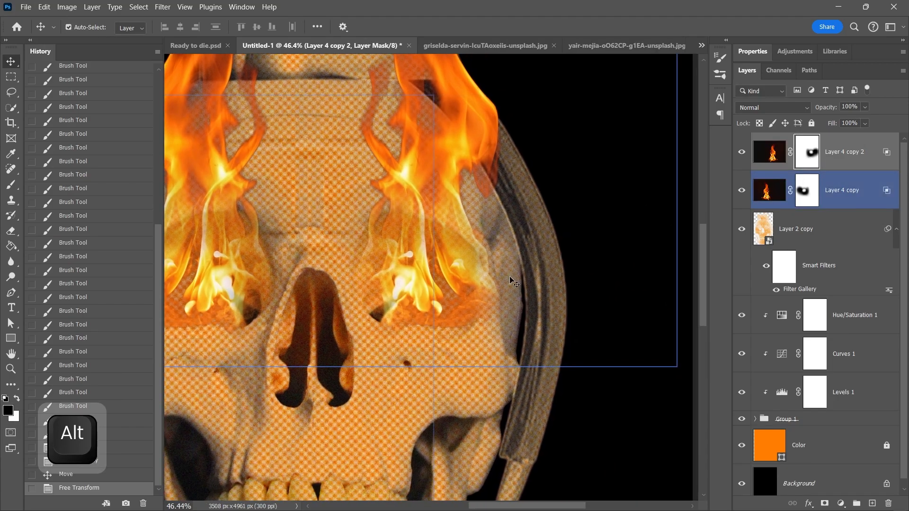
key(b)
click(535, 246)
click(537, 265)
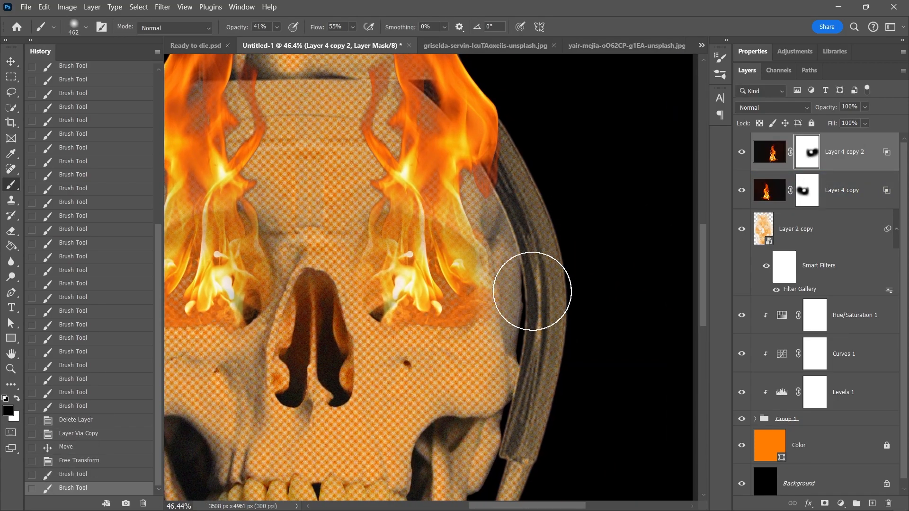
click(528, 308)
click(524, 324)
click(523, 310)
click(528, 318)
click(532, 274)
click(533, 285)
click(531, 357)
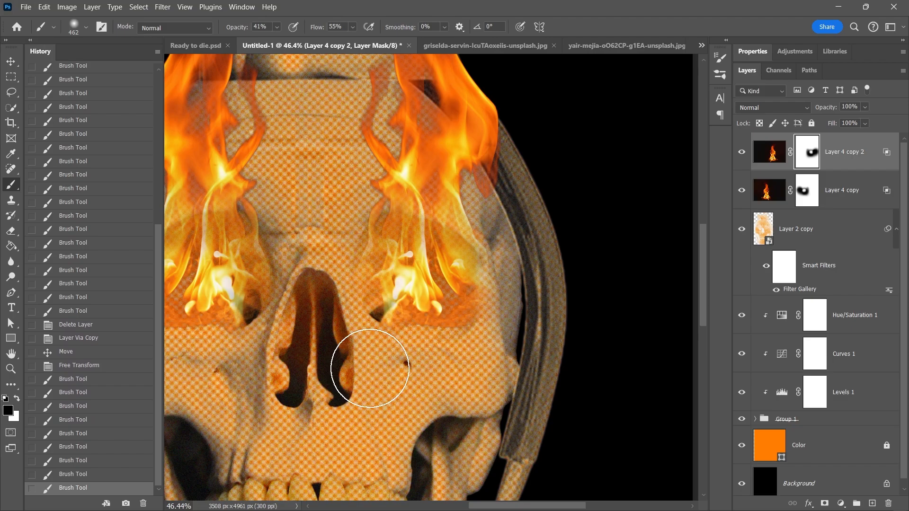
click(377, 369)
click(386, 370)
click(364, 372)
click(393, 364)
click(449, 374)
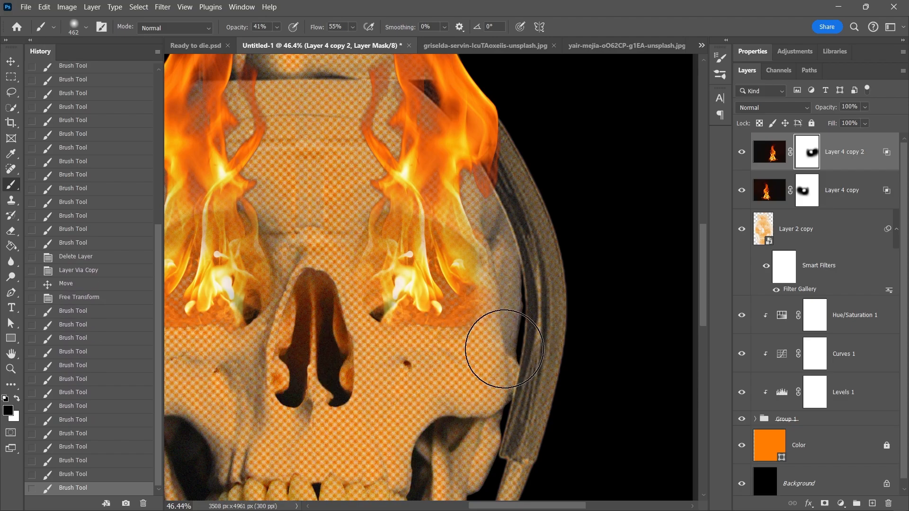
click(530, 322)
click(500, 360)
click(500, 359)
scroll(325, 356, down, 4)
scroll(329, 352, down, 4)
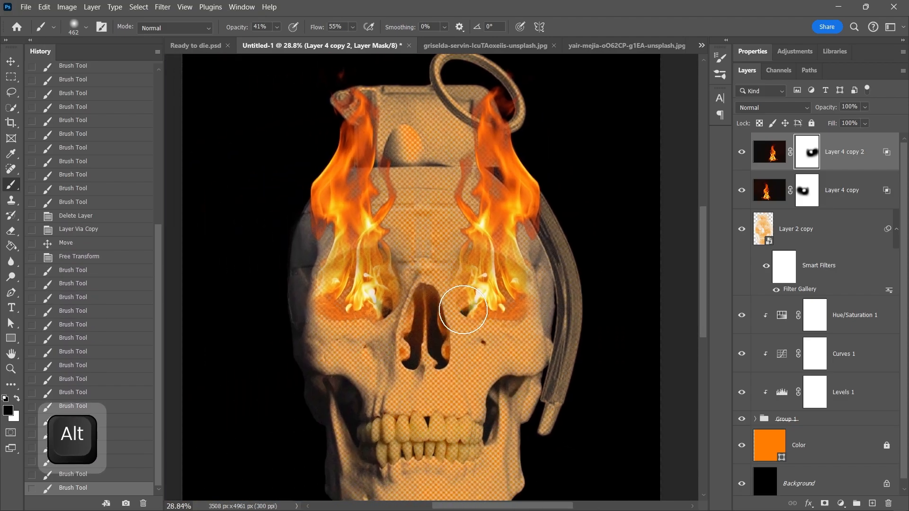
drag(463, 324, 452, 299)
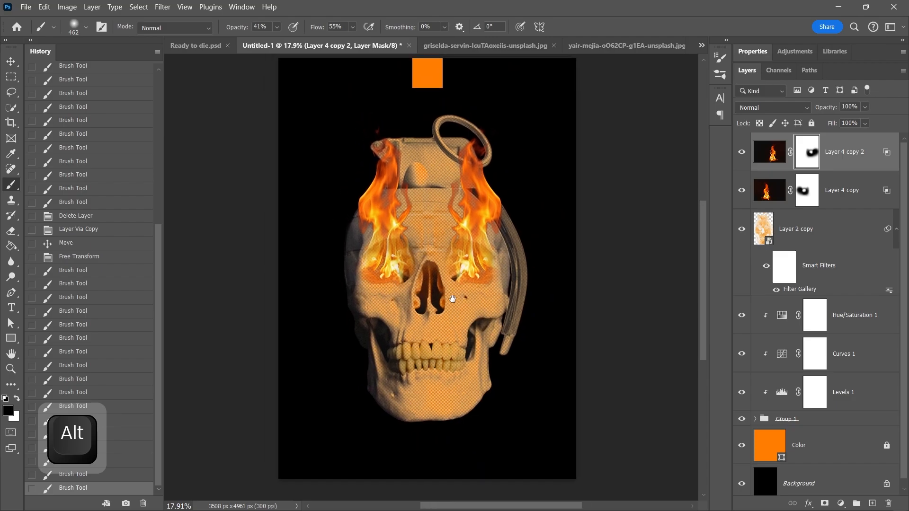
Close the separate flame photo document and return to the Untitled-1 poster.
click(12, 62)
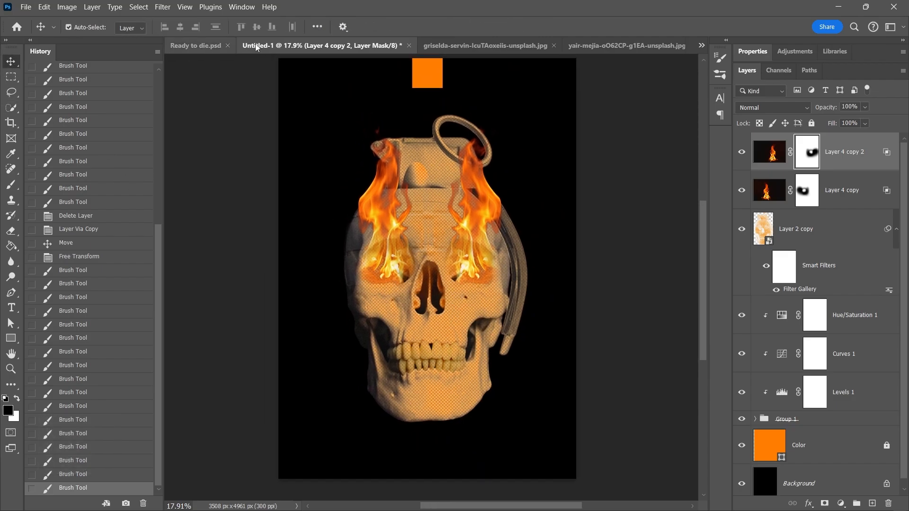
click(481, 44)
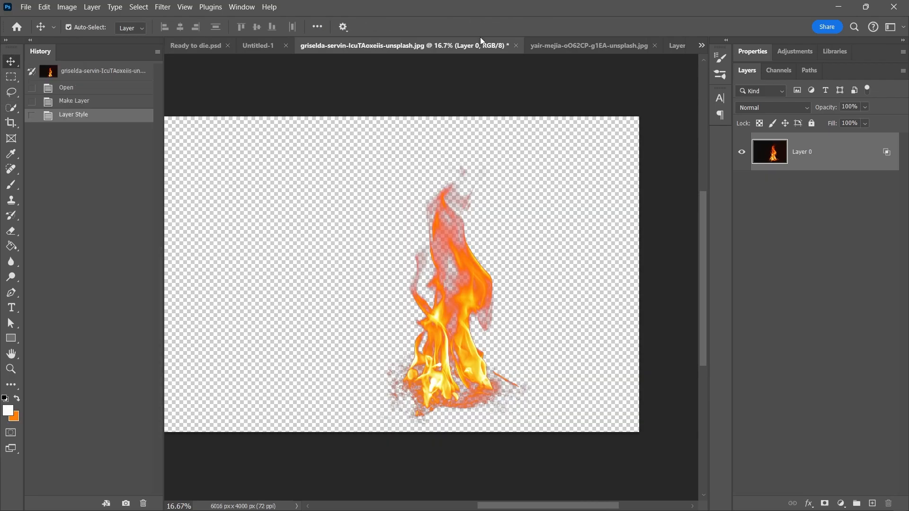
click(514, 45)
click(470, 203)
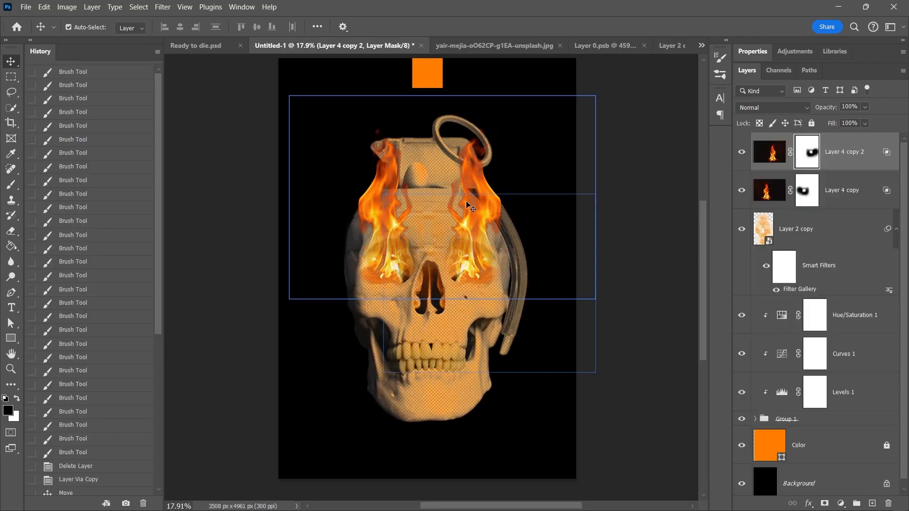
In the sunflower photo document, unlock the background, duplicate it as a new layer and hide the original.
click(510, 39)
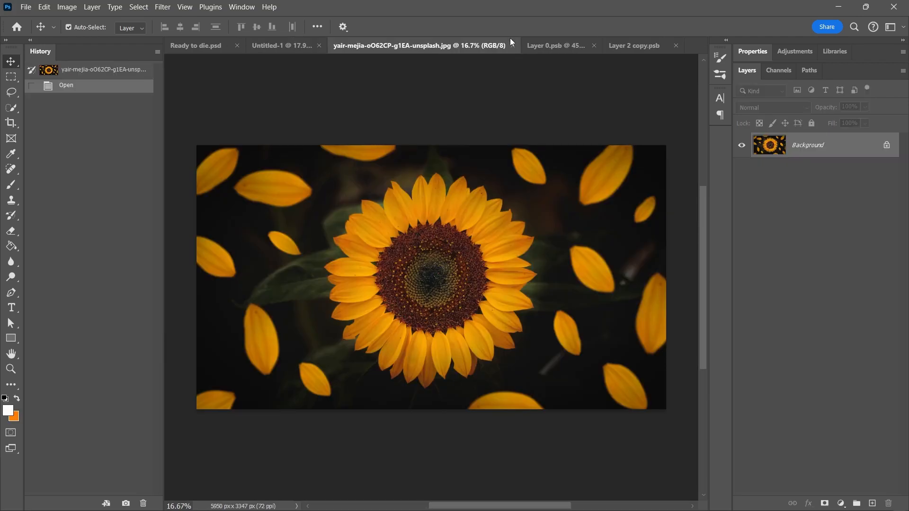
click(887, 147)
key(ctrl+j)
click(743, 190)
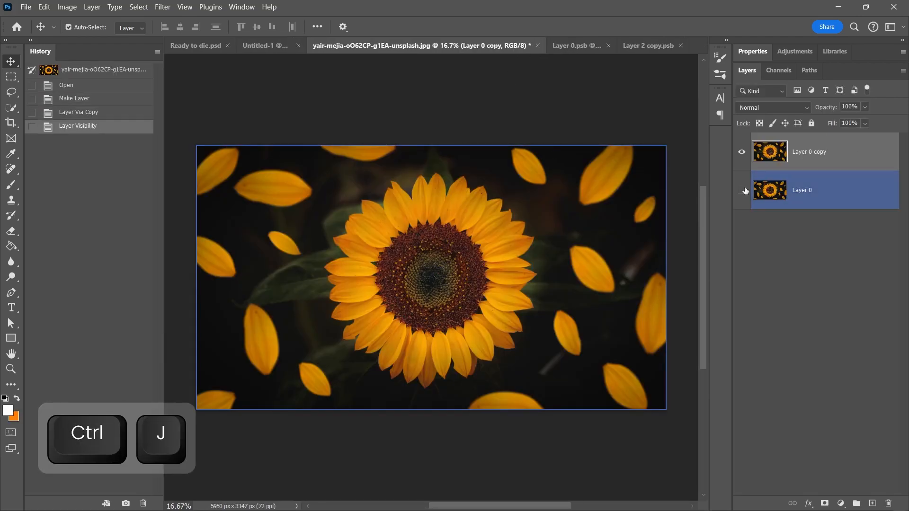
drag(420, 231, 420, 209)
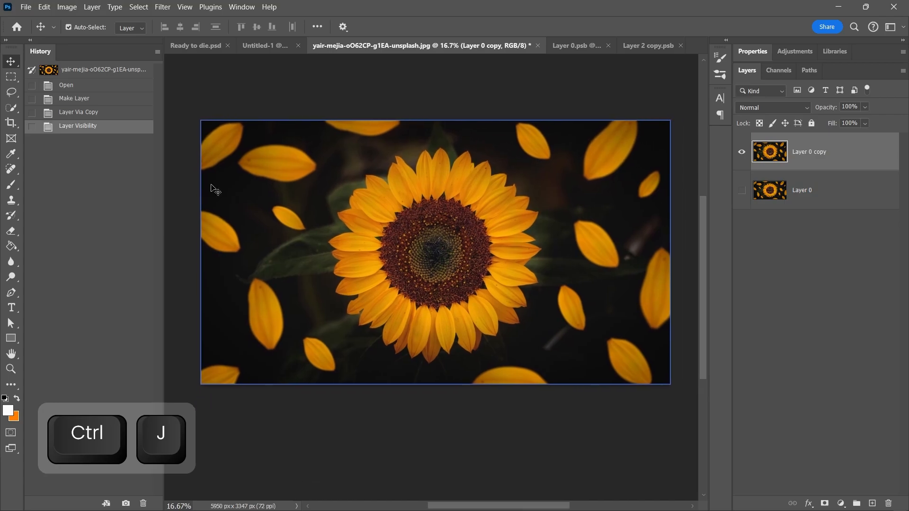
Select the large central sunflower with the Object Selection tool and isolate it with a layer mask.
click(11, 107)
right_click(11, 107)
click(52, 105)
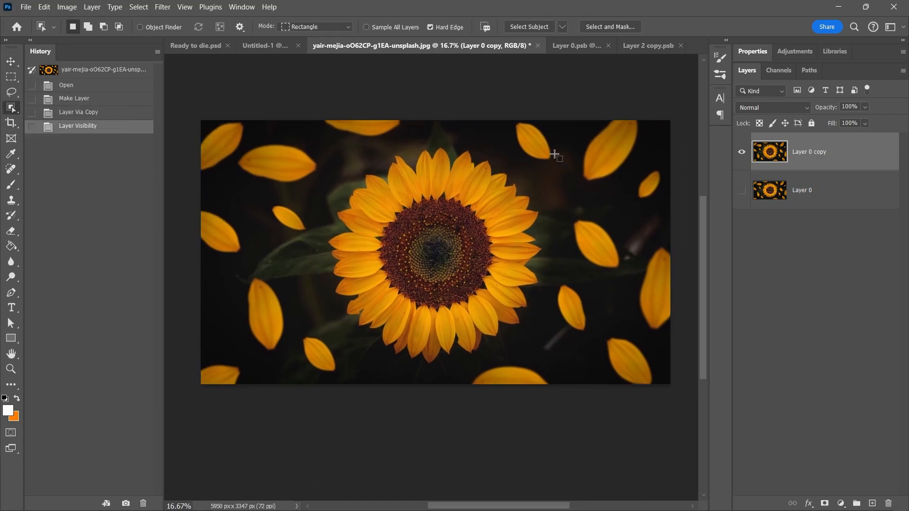
mouse_move(555, 163)
mouse_down()
mouse_move(395, 240)
mouse_move(319, 325)
mouse_move(333, 365)
mouse_up()
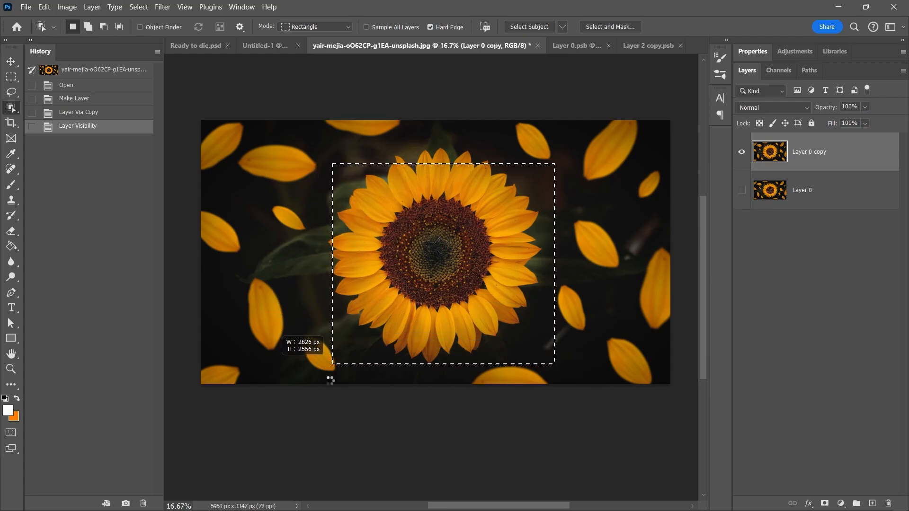
click(12, 62)
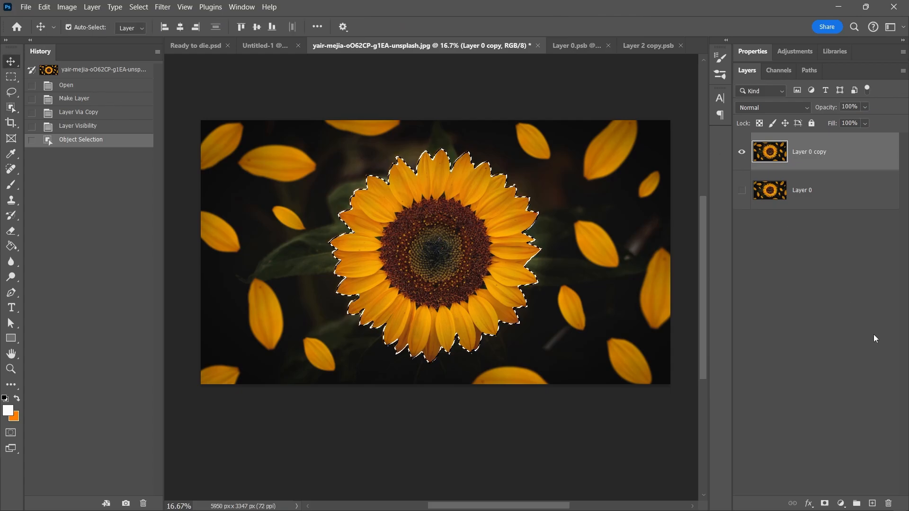
click(826, 503)
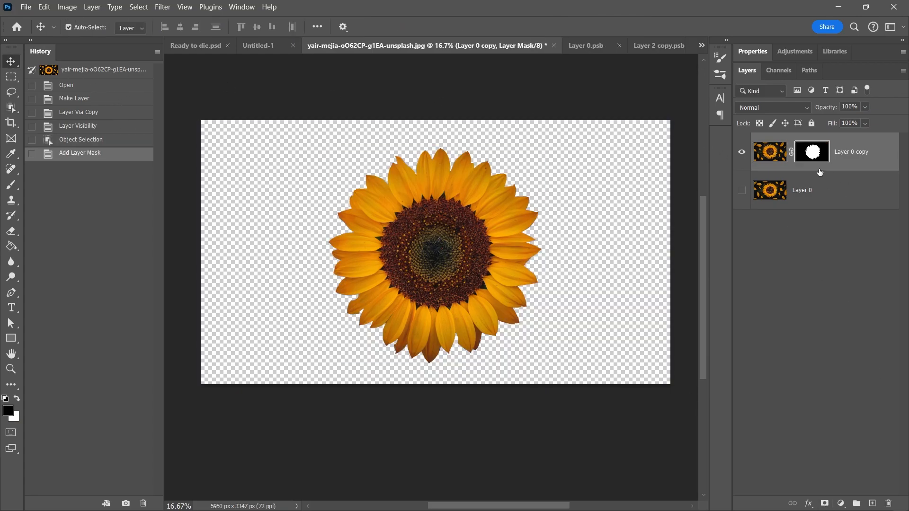
Copy the masked sunflower layer into the Untitled-1 poster and place it directly below Group 1.
key(ctrl+c)
click(272, 51)
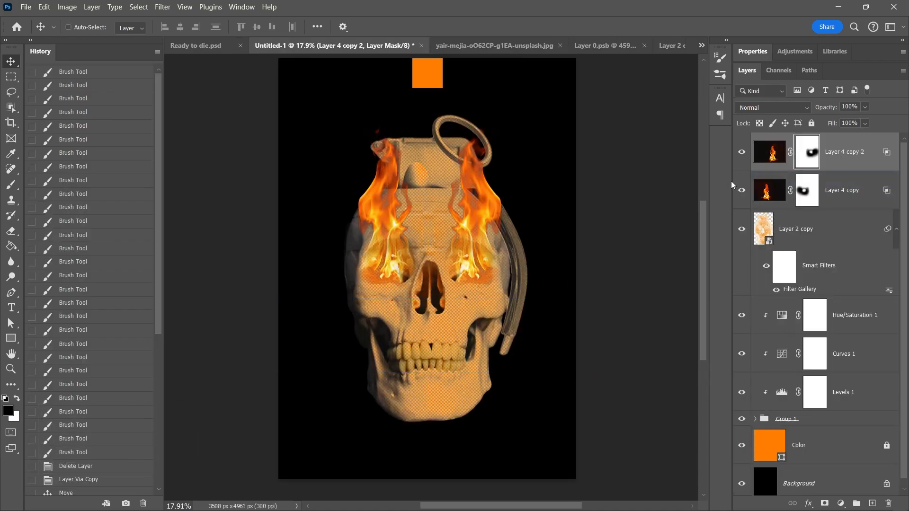
key(ctrl+v)
drag(762, 170, 786, 473)
Scale the sunflower up from its centre until its petals span nearly the full poster width behind the skull.
key(ctrl+t)
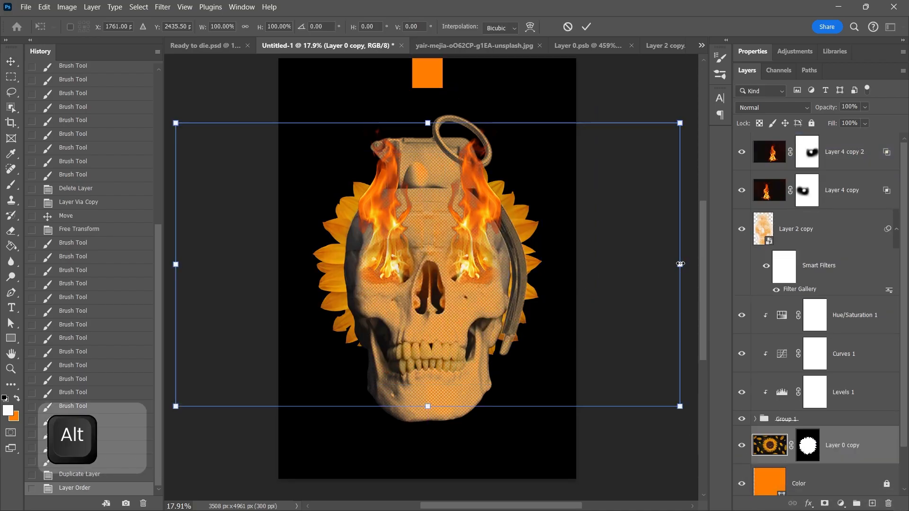
drag(680, 264, 494, 258)
scroll(459, 273, down, 3)
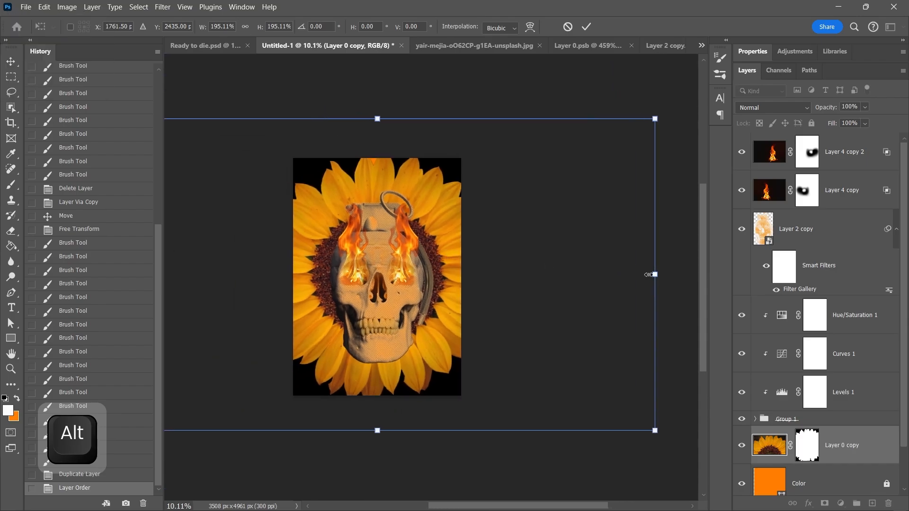
drag(655, 274, 561, 275)
key(Return)
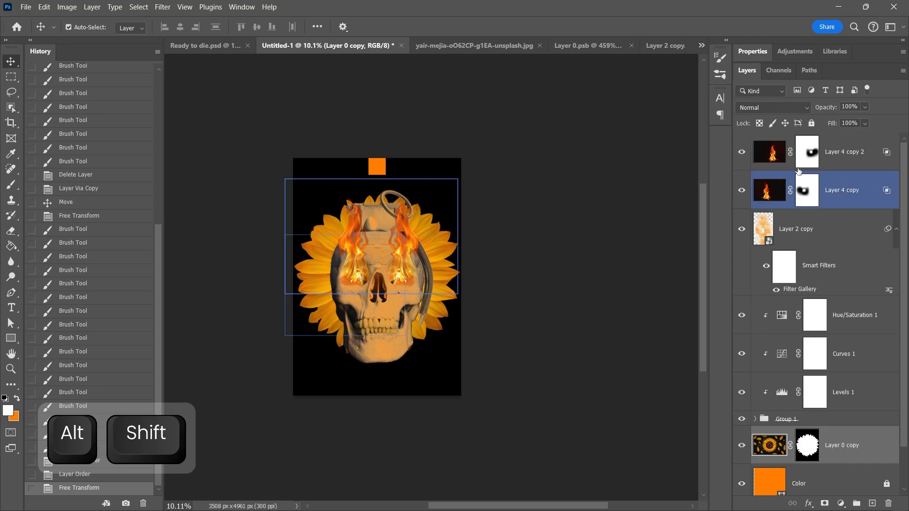
Select all skull and flame layers from Layer 4 copy 2 down to Group 1 and scale them together to about 88%.
click(848, 153)
scroll(858, 246, down, 2)
click(832, 378)
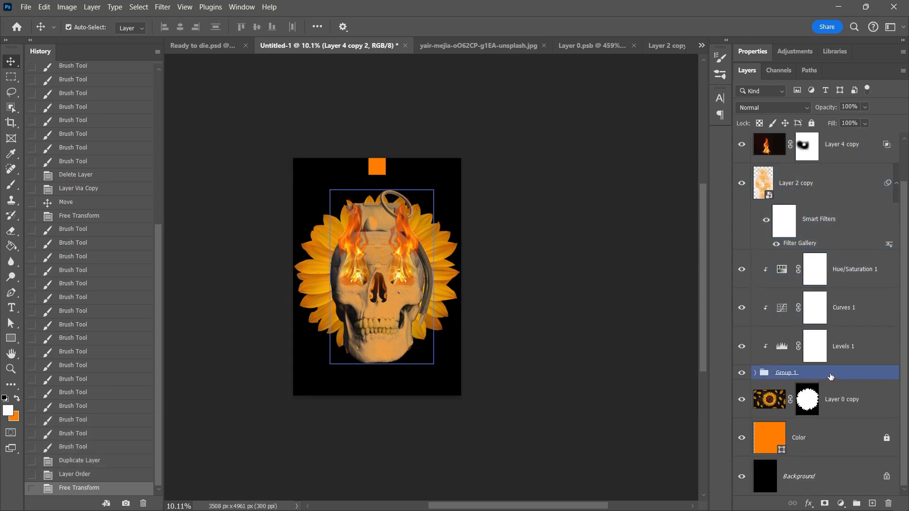
shift+click(830, 376)
key(ctrl+t)
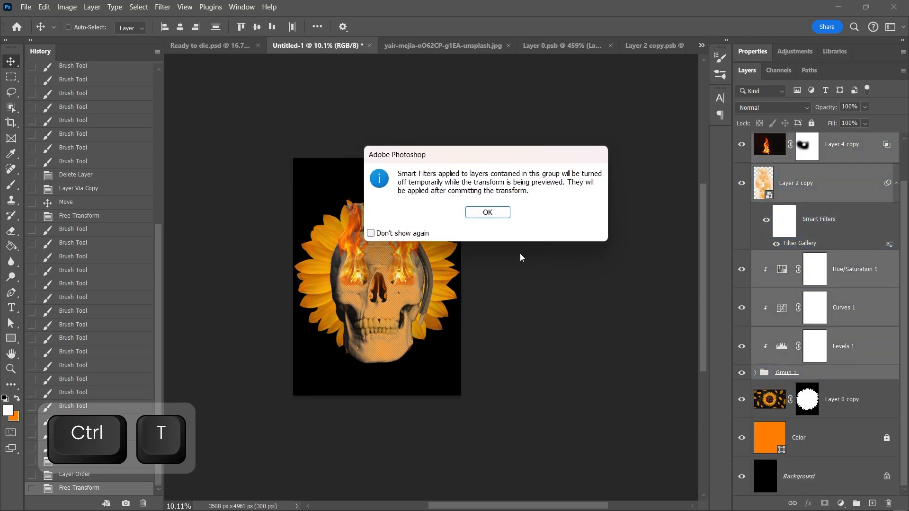
click(503, 213)
drag(475, 268, 468, 268)
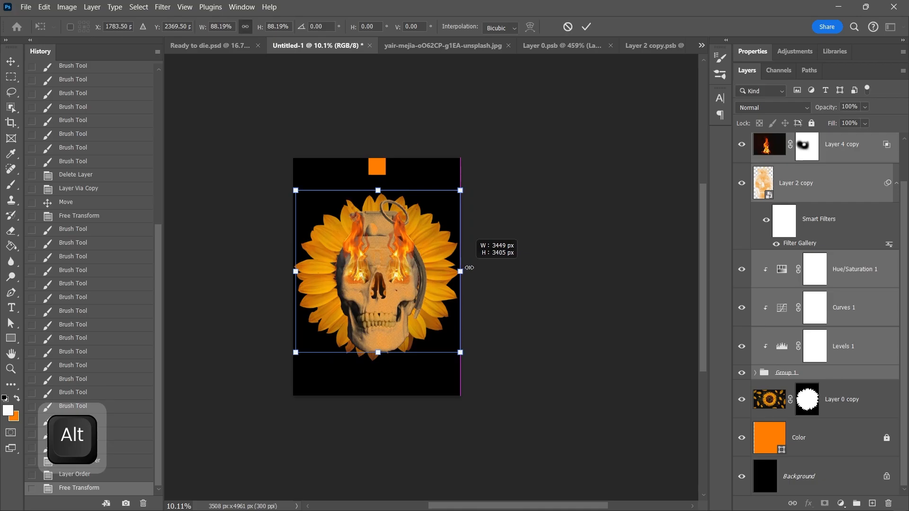
key(Return)
key(ctrl+0)
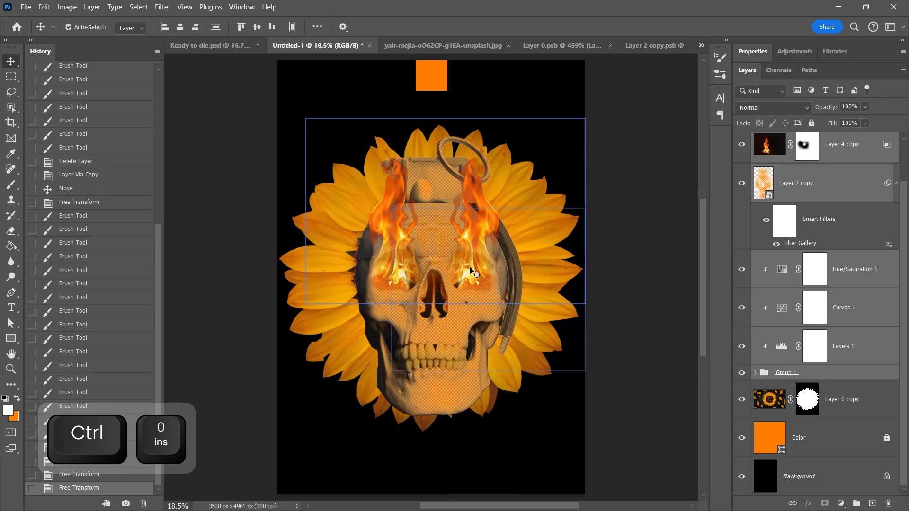
Scale the sunflower layer down slightly from its centre and shift it slightly lower behind the skull.
click(773, 404)
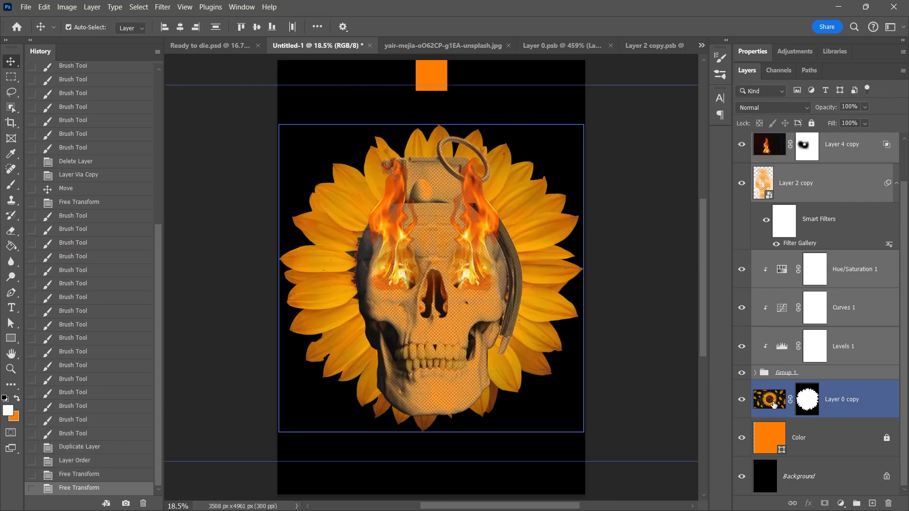
key(ctrl+t)
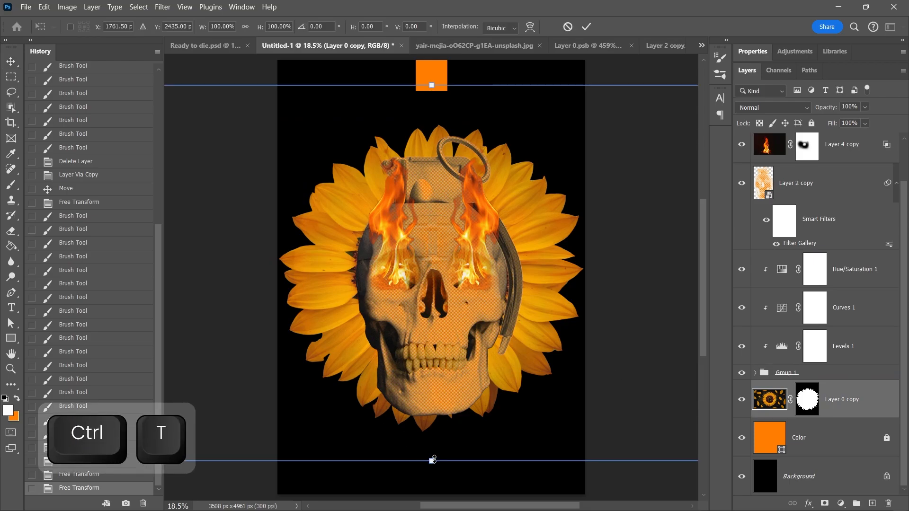
drag(434, 459, 432, 439)
drag(538, 278, 540, 293)
key(Return)
Convert the sunflower layer, Layer 0 copy, to a smart object.
scroll(812, 176, up, 1)
scroll(813, 310, down, 1)
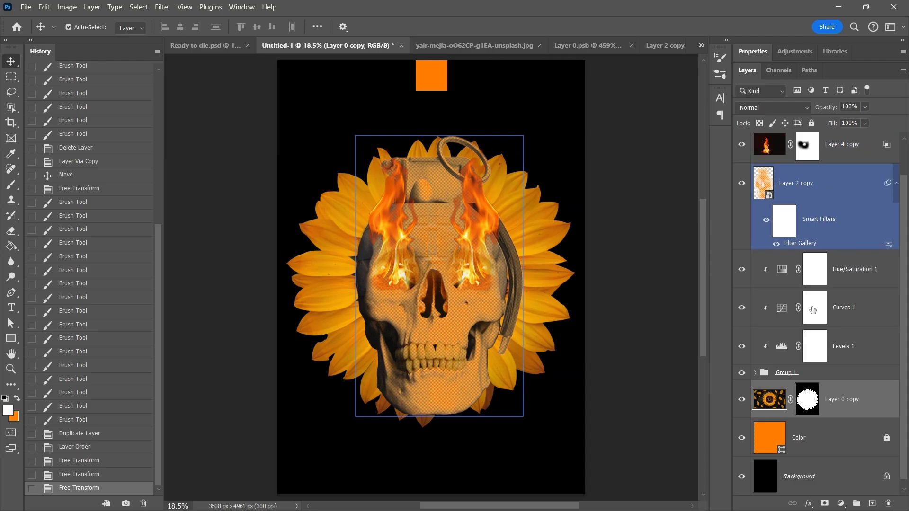
right_click(813, 310)
click(822, 309)
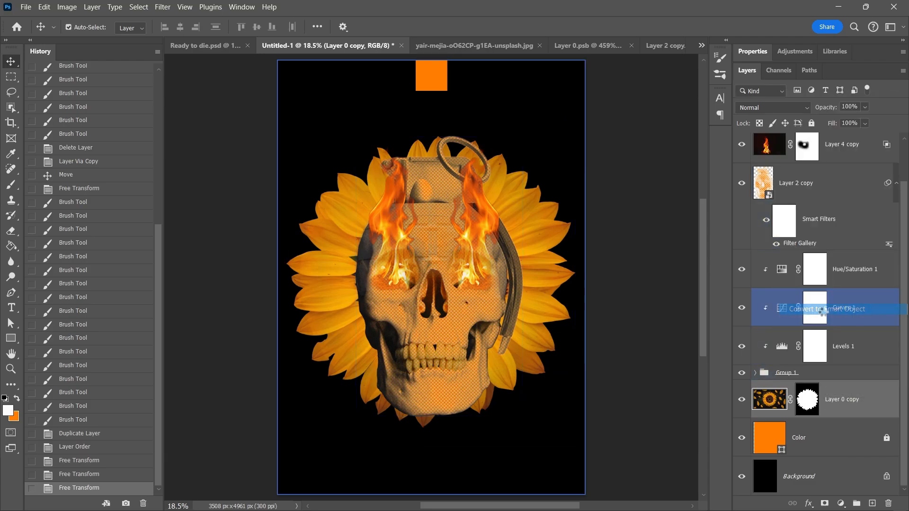
Scale the sunflower smart object down slightly behind the skull and hide the orange Color layer.
key(ctrl+t)
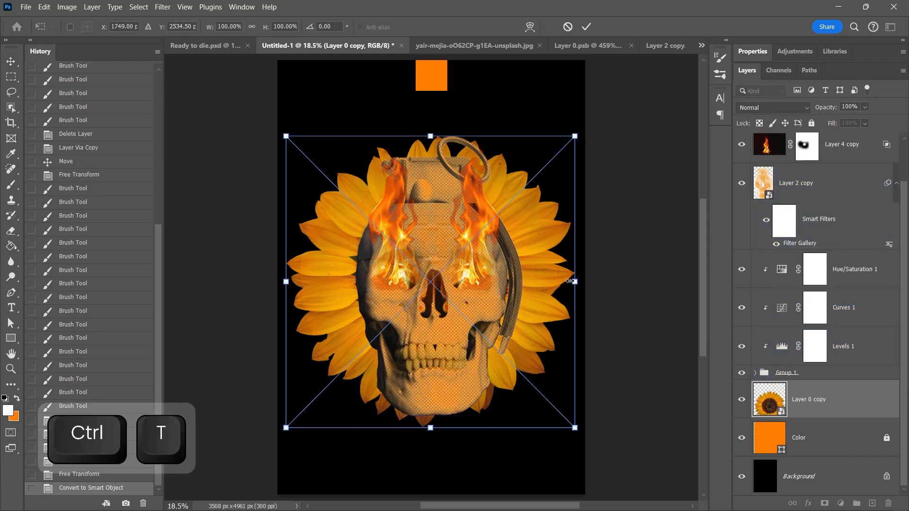
drag(571, 281, 547, 271)
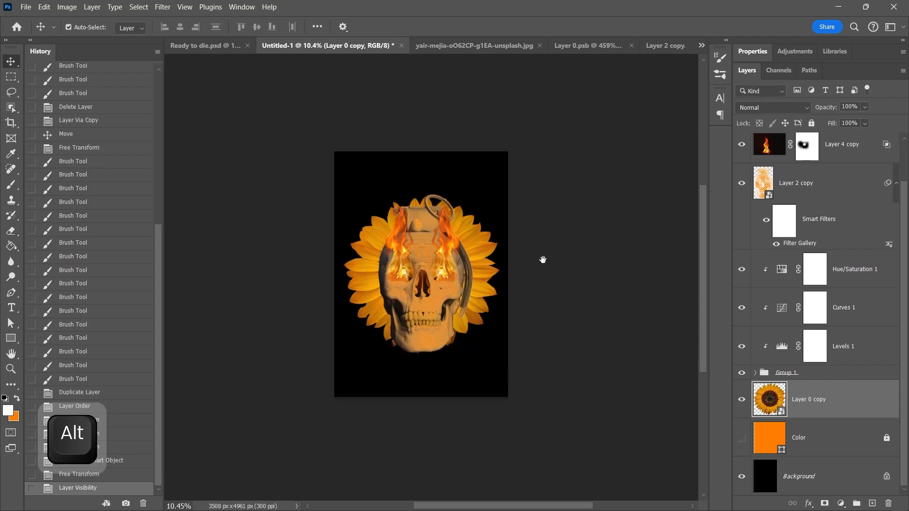
drag(542, 260, 538, 260)
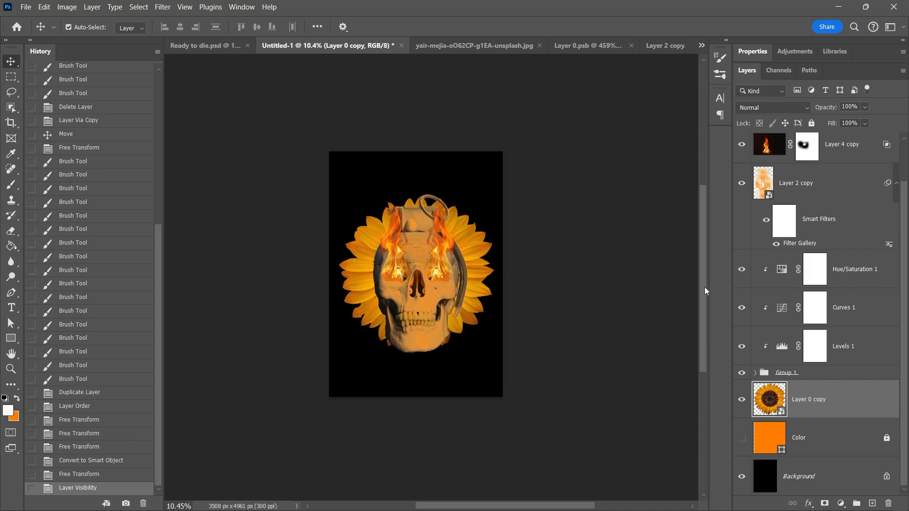
Add a Color Balance adjustment above Hue/Saturation 1 with midtone Cyan-Red at +30, and clip it to the skull layers below.
click(815, 269)
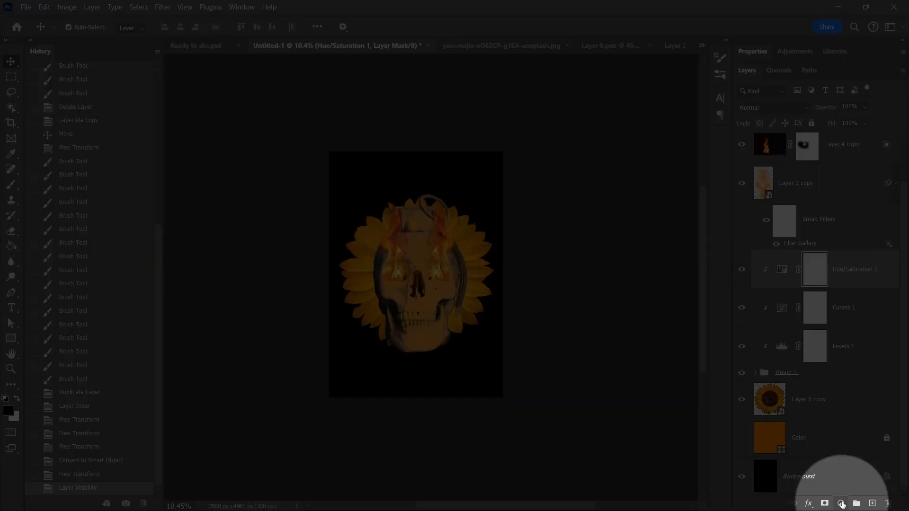
click(842, 504)
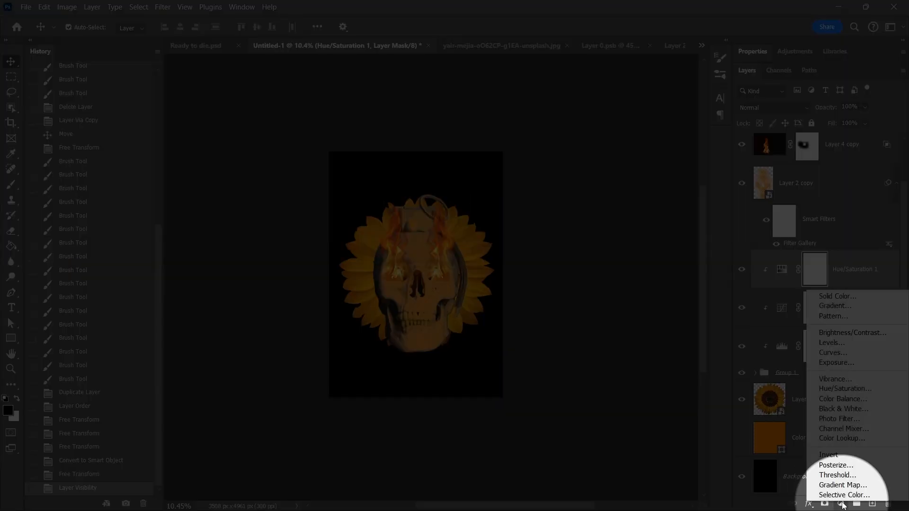
click(851, 399)
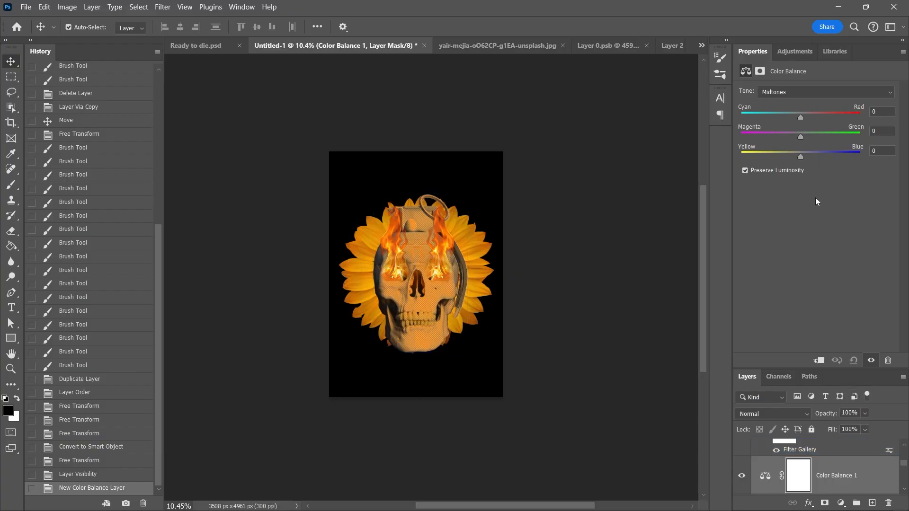
drag(800, 118, 814, 117)
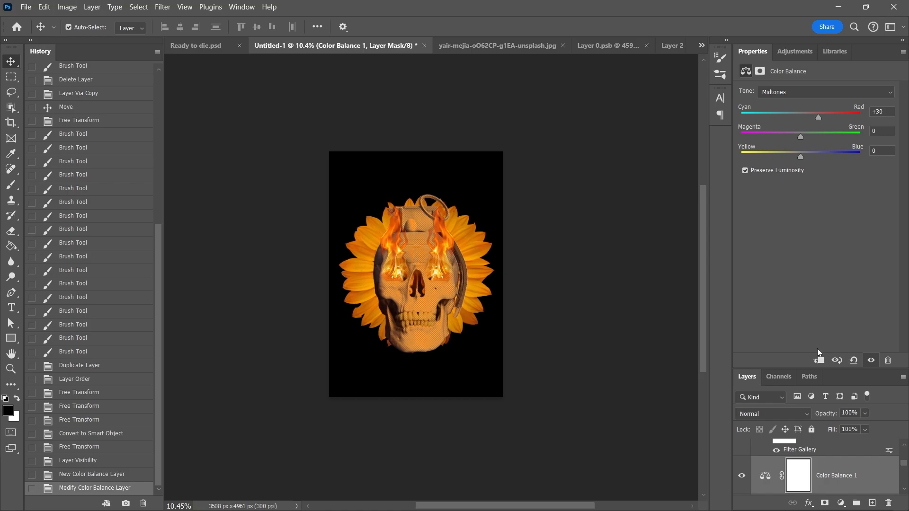
click(819, 360)
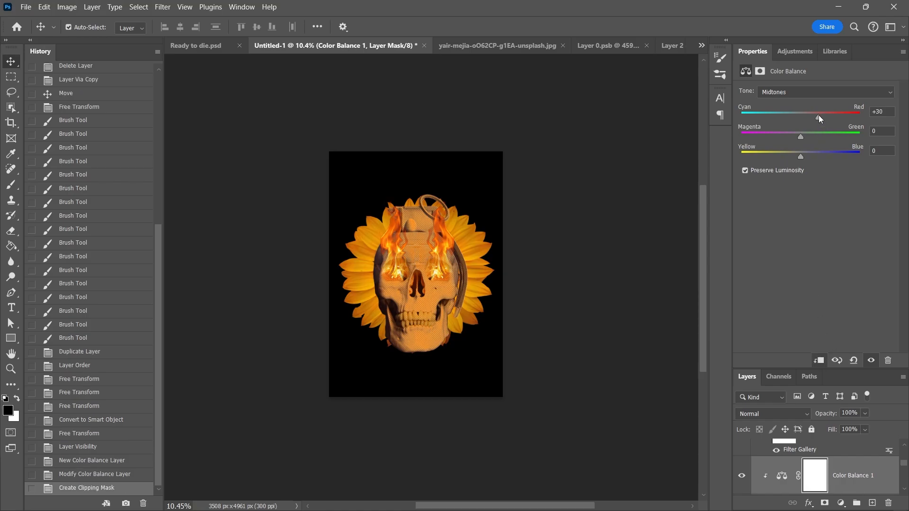
Set the Color Balance midtones to Cyan-Red +54, Magenta-Green -6 and Yellow-Blue +36.
drag(819, 117, 794, 138)
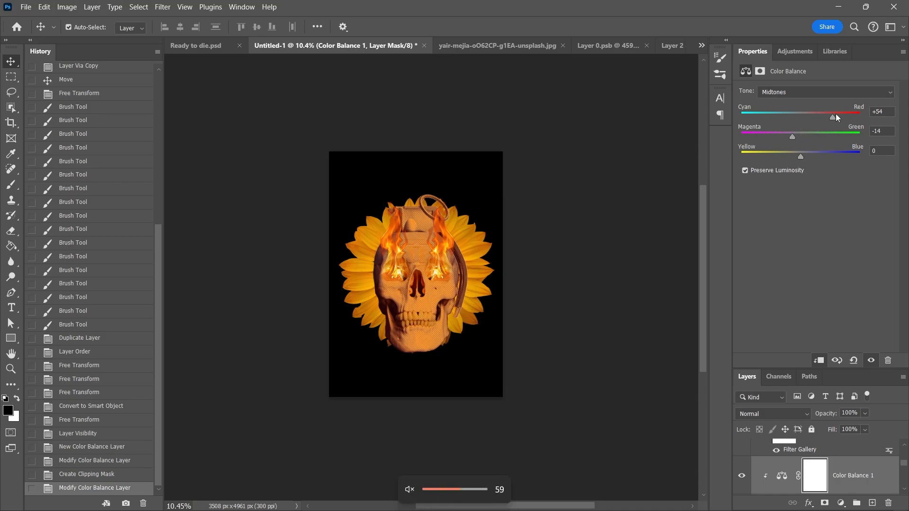
drag(791, 136, 823, 154)
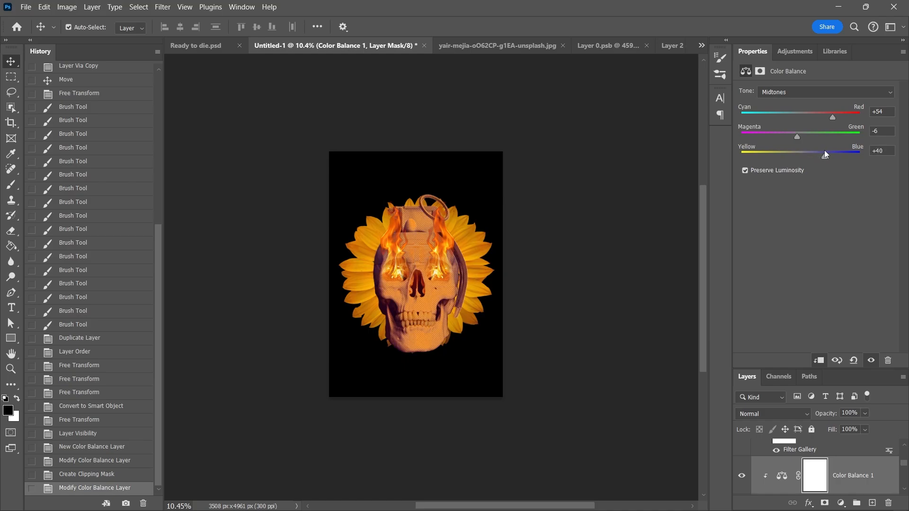
drag(825, 150, 820, 150)
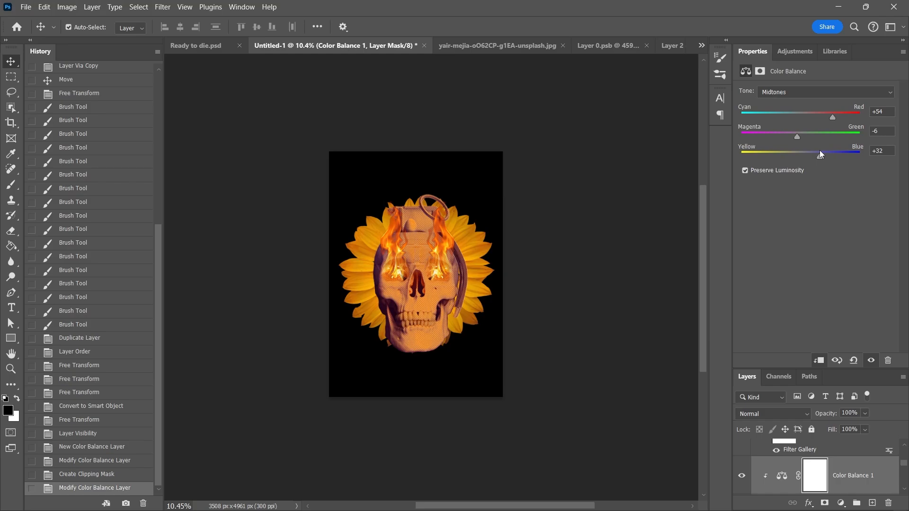
Set the Color Balance shadows to about +24 Cyan-Red and -23 Yellow-Blue.
click(808, 89)
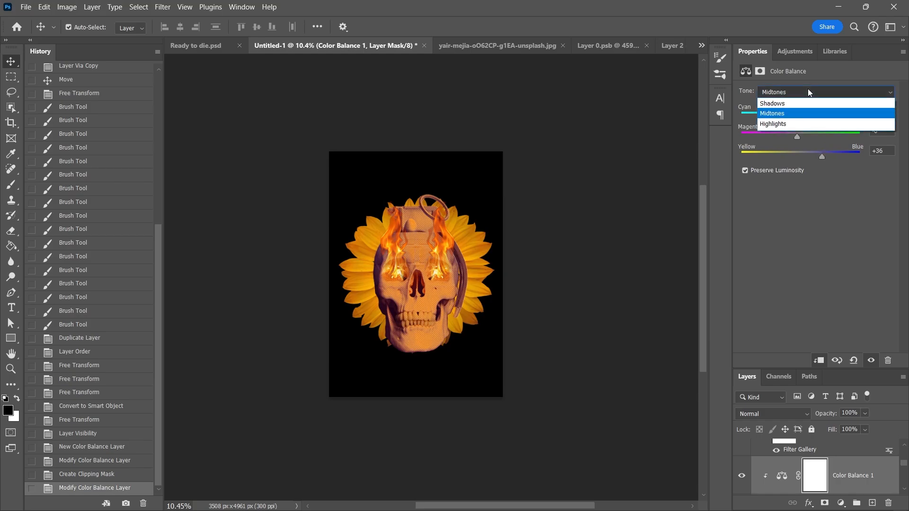
click(808, 90)
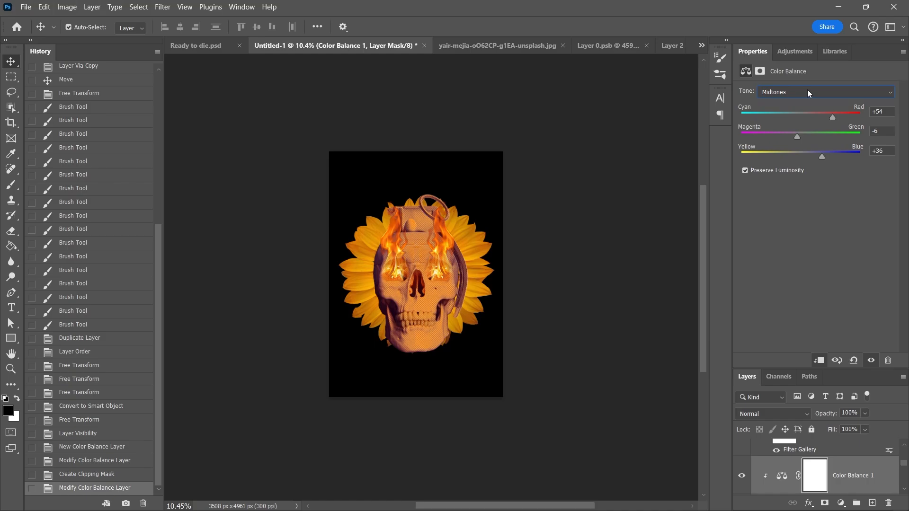
click(808, 89)
click(810, 101)
drag(800, 117, 820, 115)
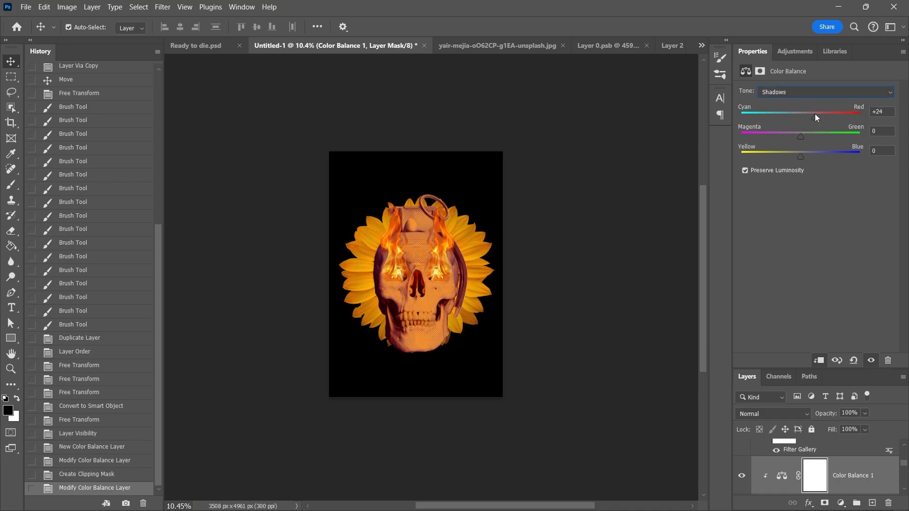
drag(787, 155, 787, 155)
Set the Color Balance highlights to Cyan-Red +17 and Yellow-Blue -6, and deselect the layers.
click(813, 93)
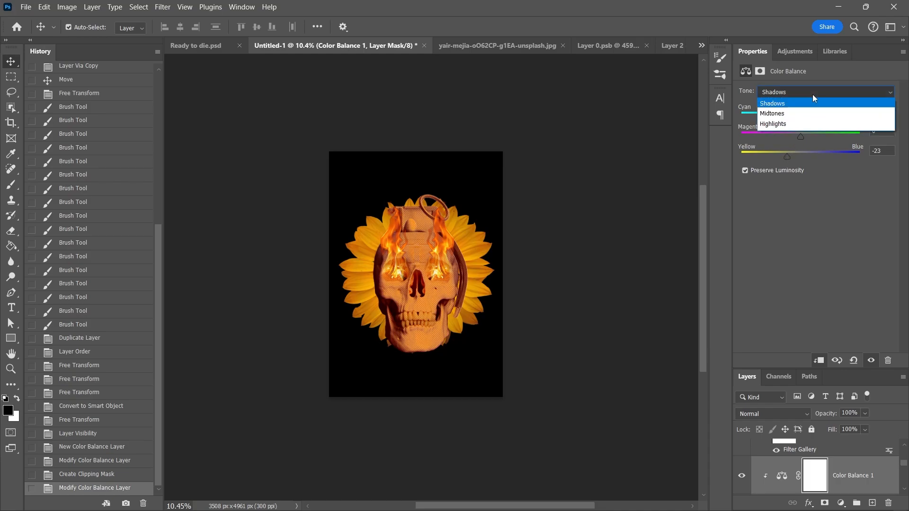
click(795, 124)
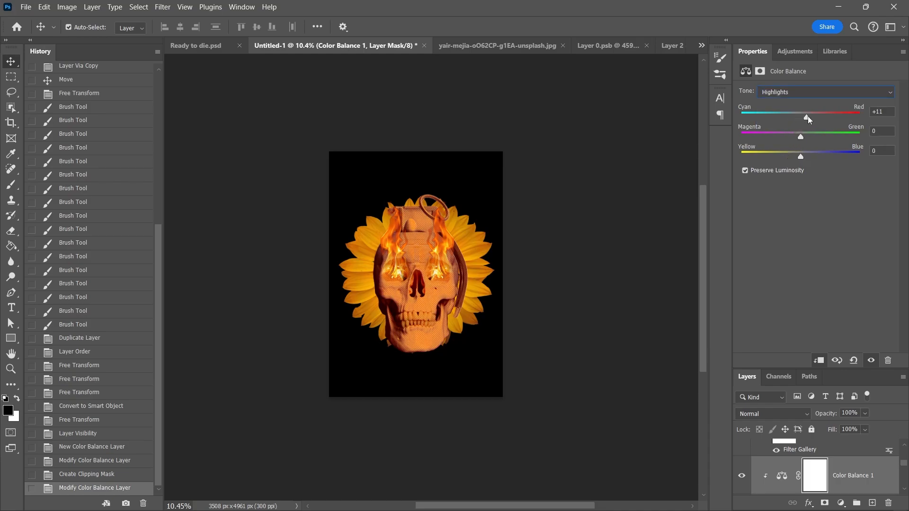
drag(809, 119, 811, 116)
drag(800, 157, 790, 158)
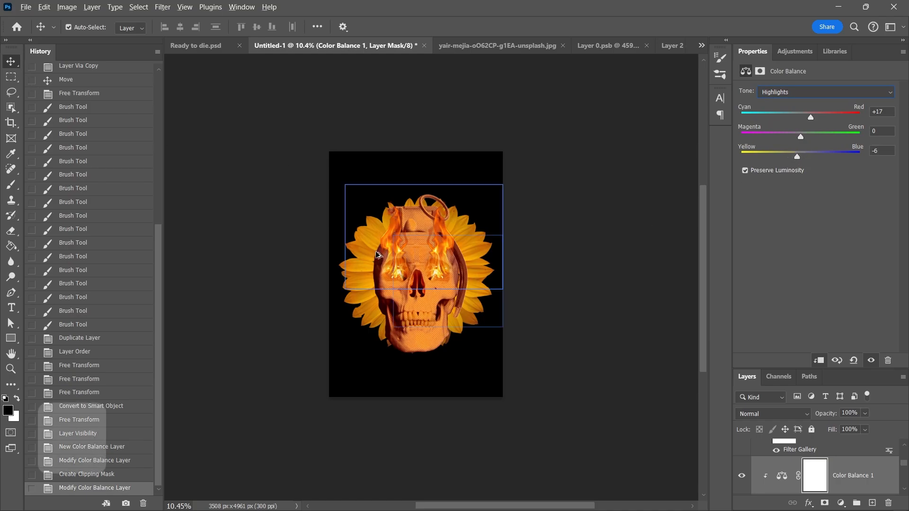
click(459, 381)
scroll(415, 301, up, 3)
scroll(415, 300, up, 2)
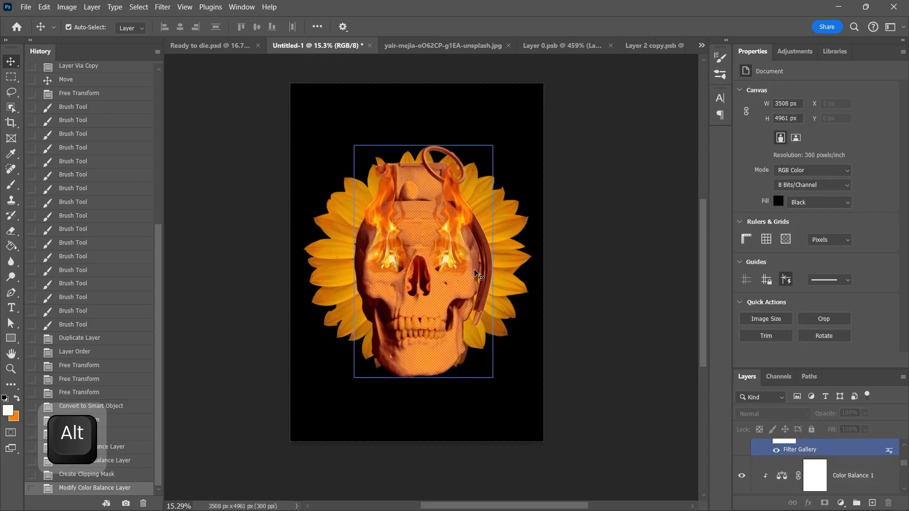
Add a text layer reading "Dethe" above Layer 2 copy, placed over the lower left of the skull's jaw.
double_click(753, 50)
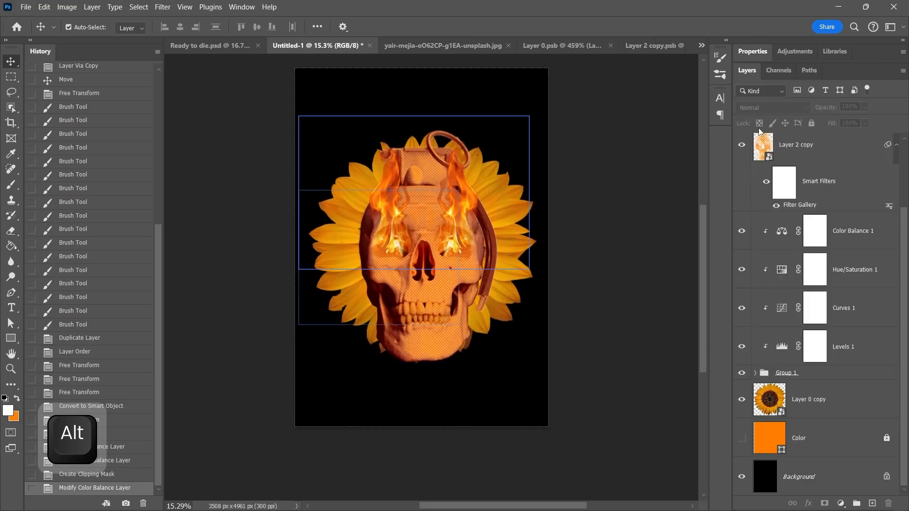
click(805, 145)
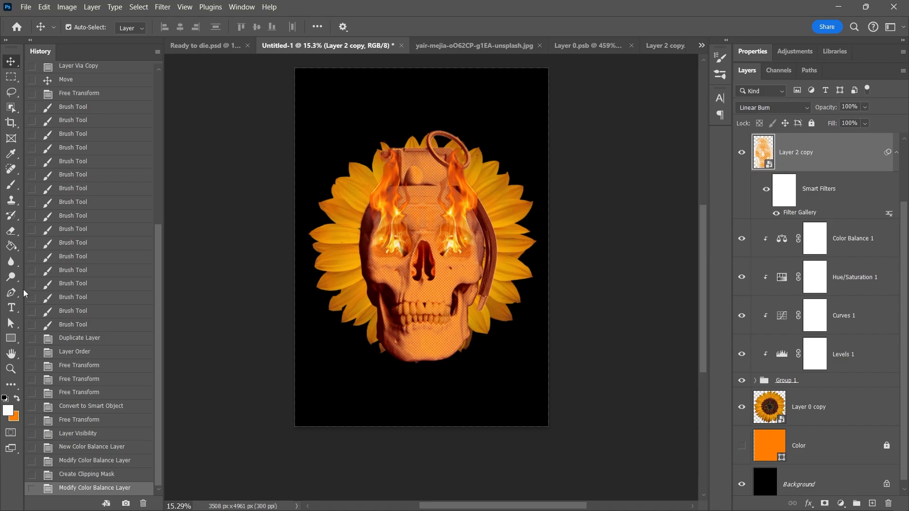
click(13, 311)
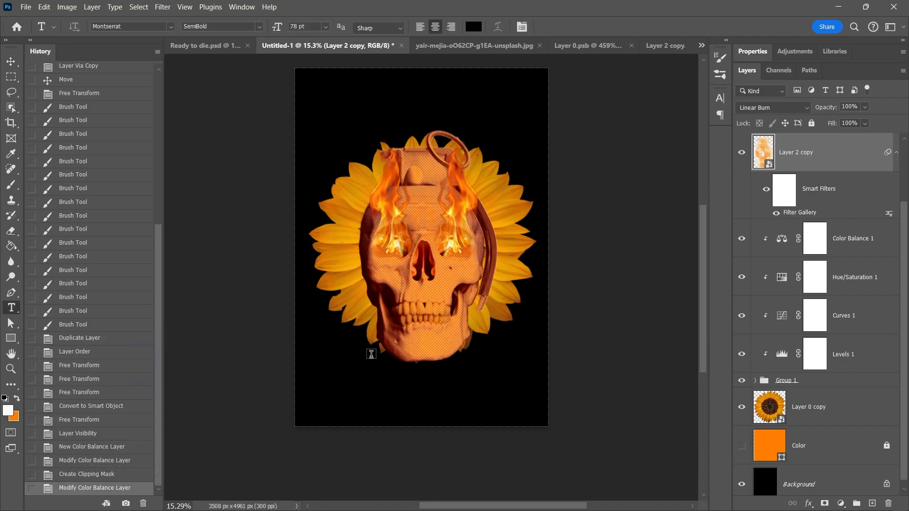
click(371, 355)
key(BackSpace)
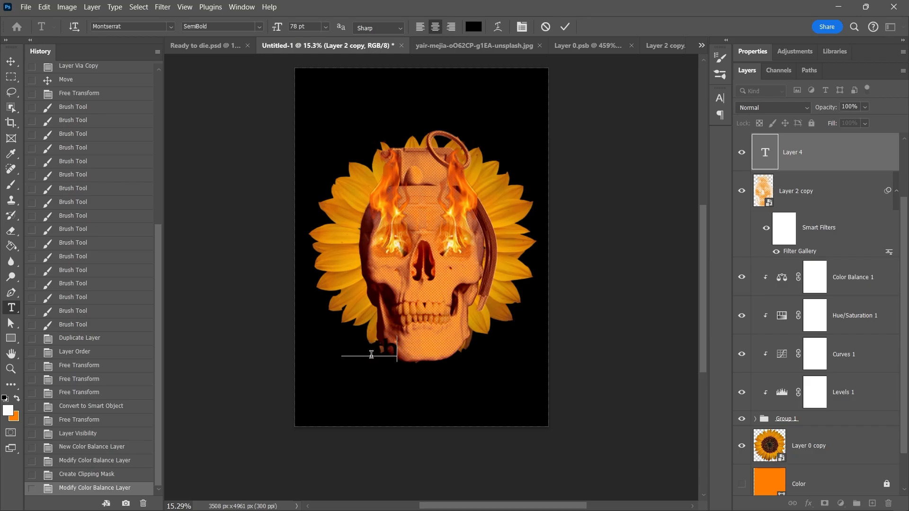
text(be)
Colour the text white (ffffff) and correct its spelling to "Death".
key(ctrl+a)
click(473, 27)
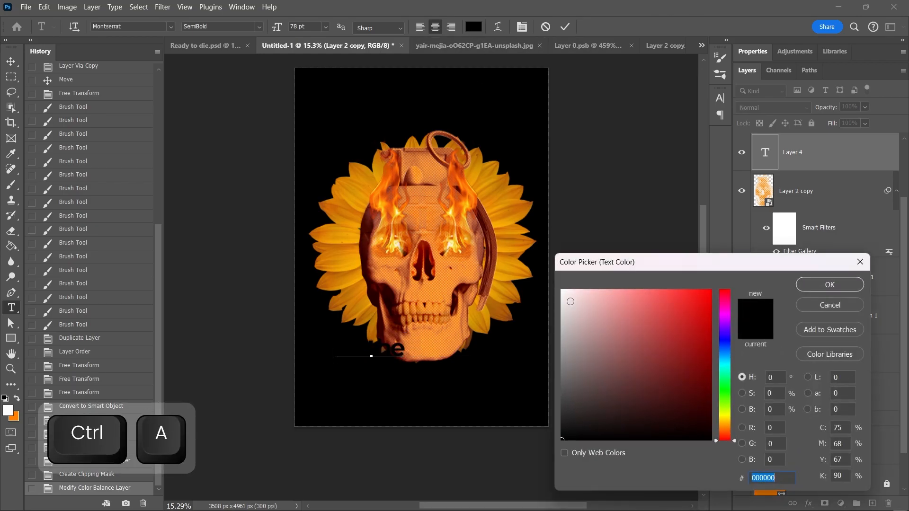
text(ffffff)
key(Return)
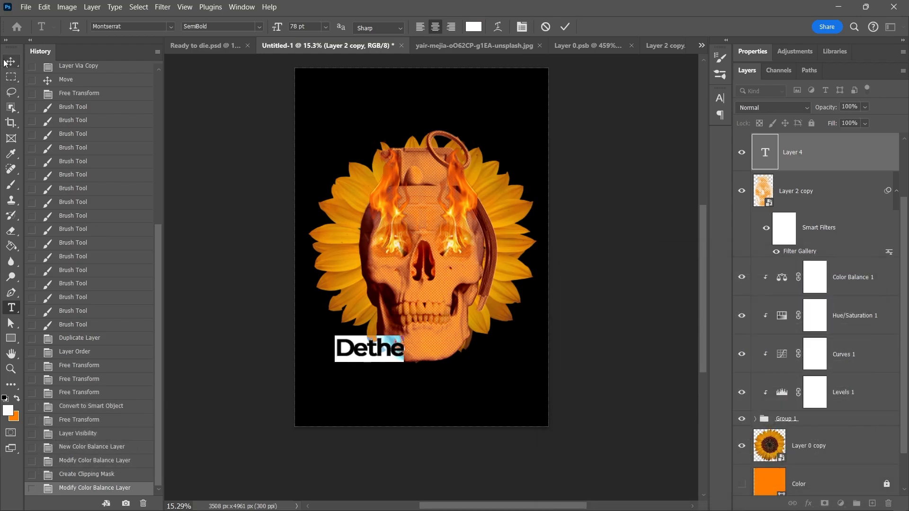
click(368, 350)
text(a)
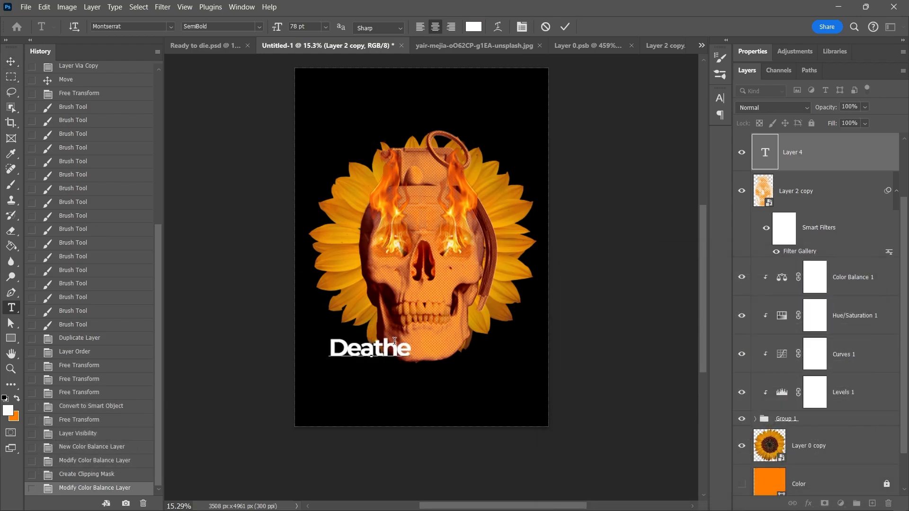
key(BackSpace)
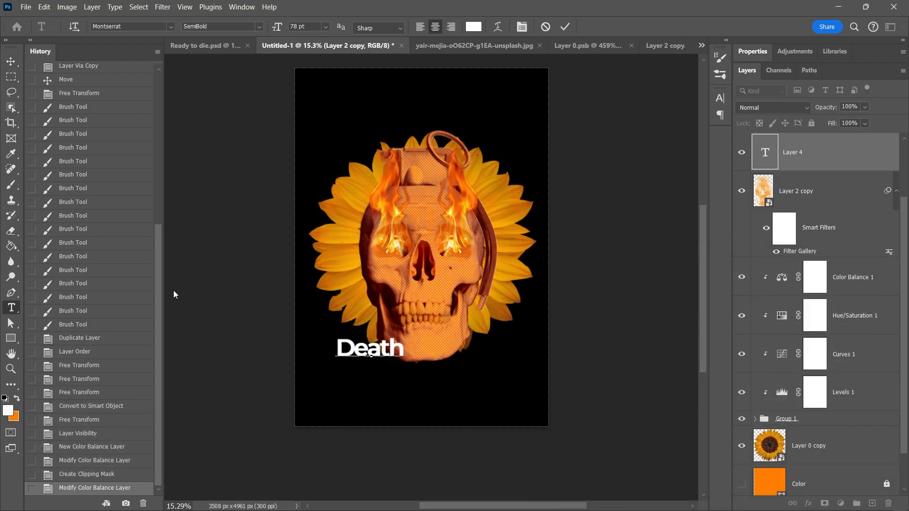
Scale the Death text to about 249% and centre it horizontally over the skull's chin.
click(11, 62)
key(ctrl+t)
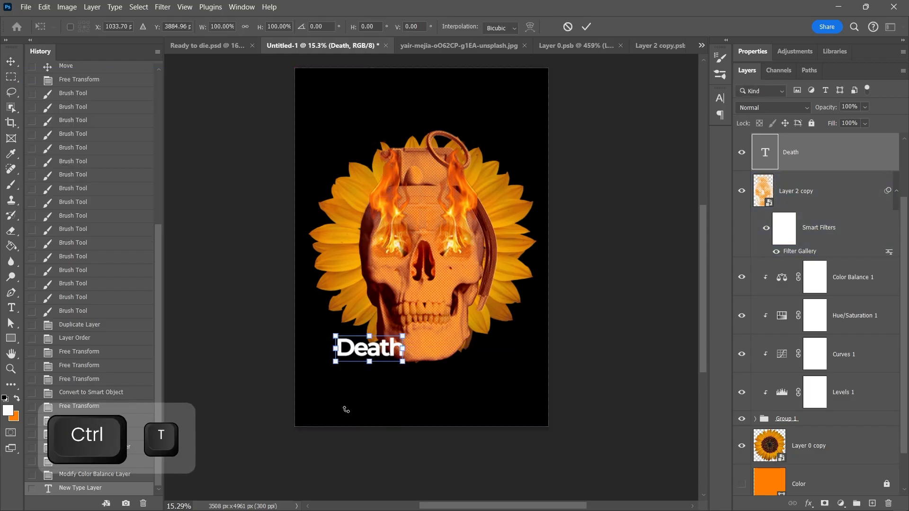
drag(368, 369, 431, 375)
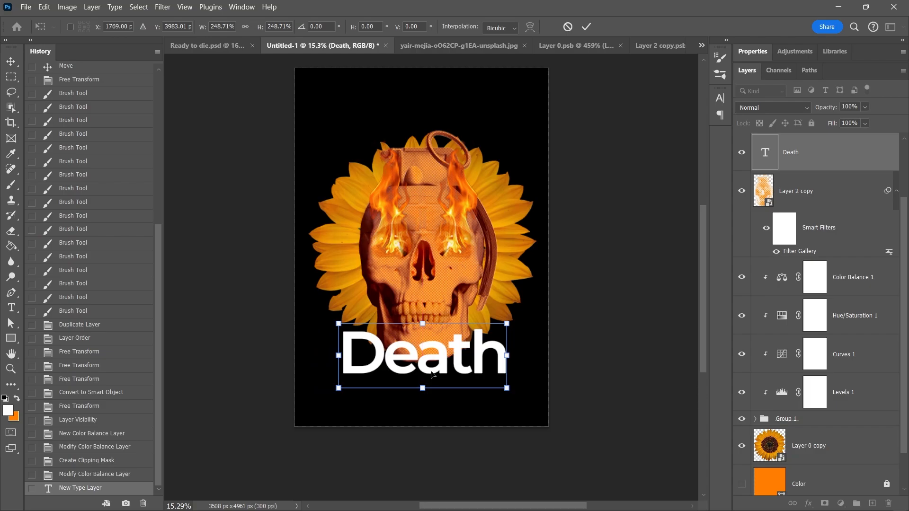
key(Return)
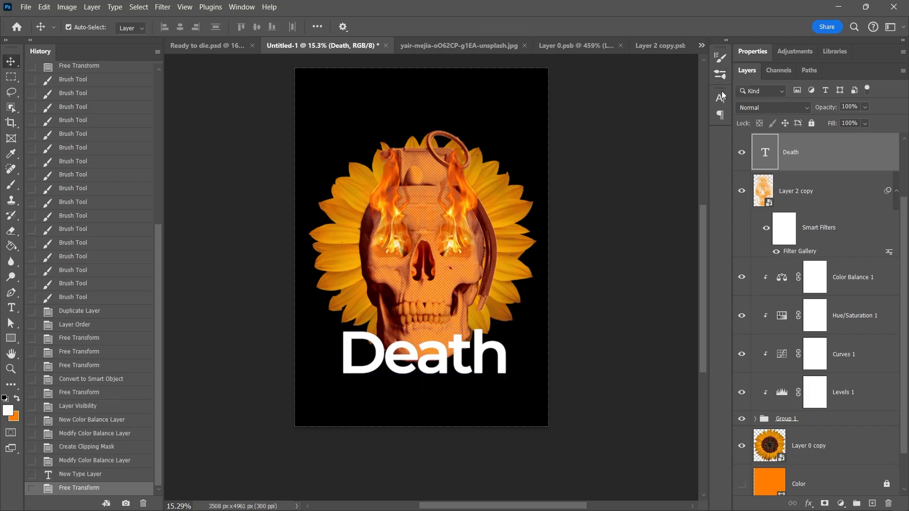
Set the Death title in All Caps.
click(721, 98)
click(697, 170)
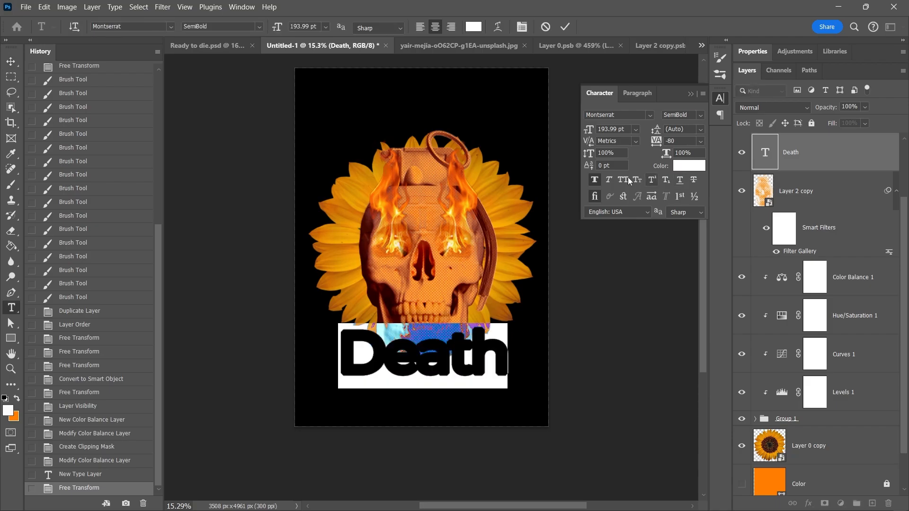
click(624, 179)
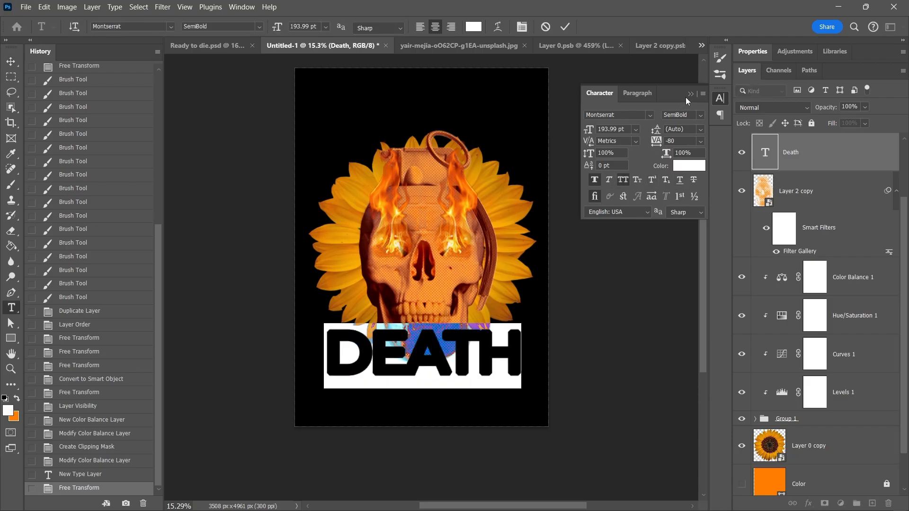
click(689, 95)
click(10, 61)
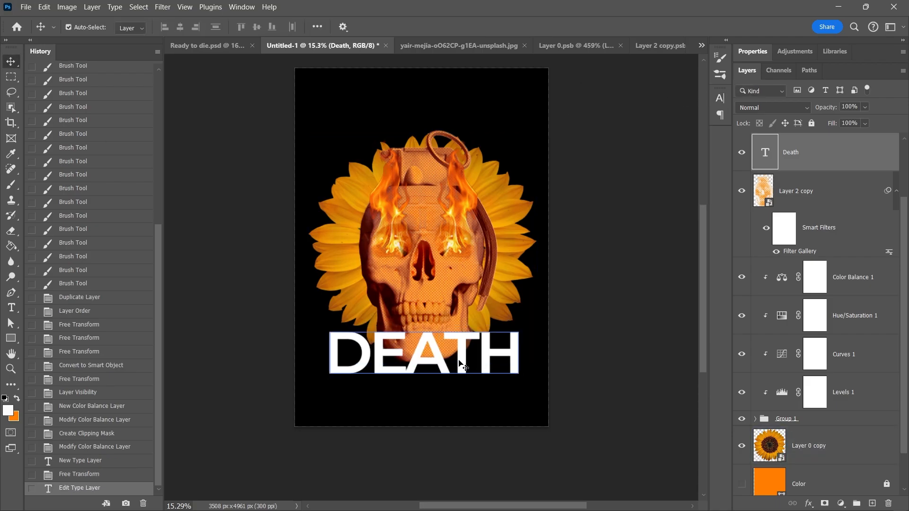
Shift the DEATH title slightly left and set its font to Code Pro Black LC.
drag(462, 367, 455, 367)
double_click(765, 154)
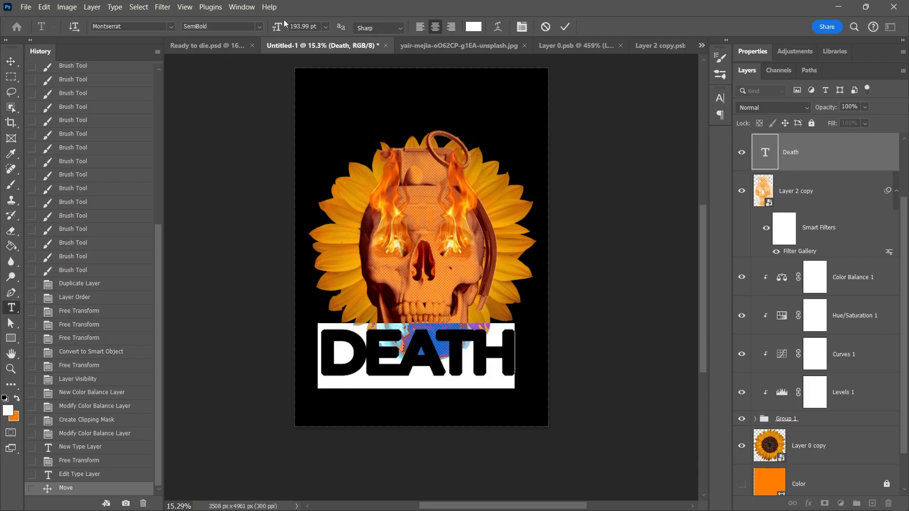
click(168, 27)
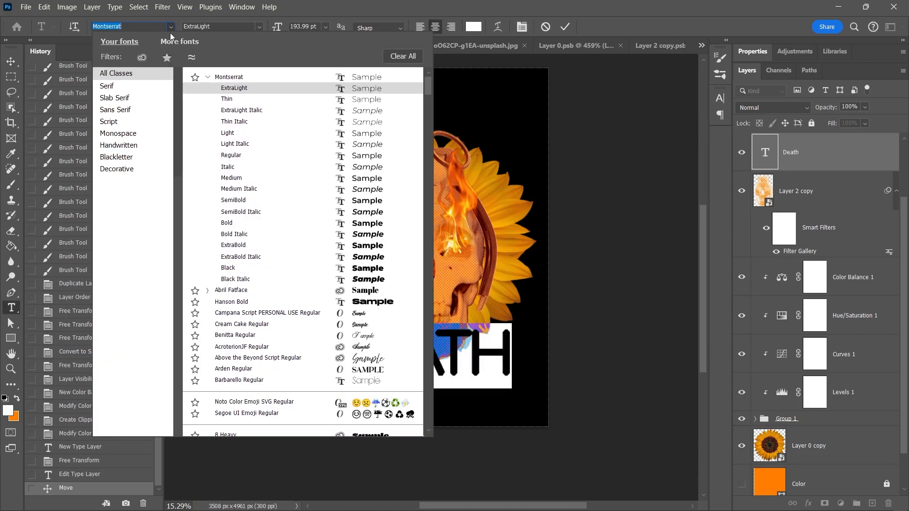
scroll(247, 369, down, 15)
click(246, 372)
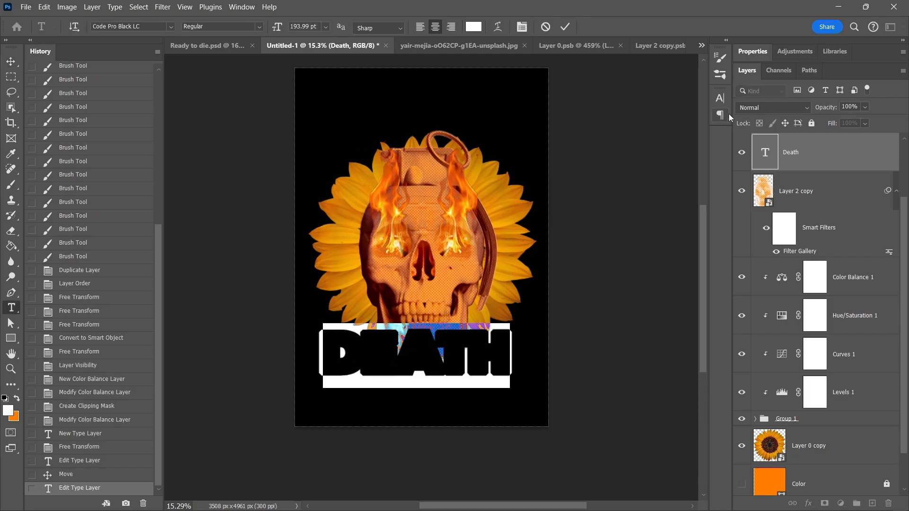
Turn off Faux Bold on the title, set its tracking to 0 and realign it over the skull's chin.
click(721, 98)
click(594, 180)
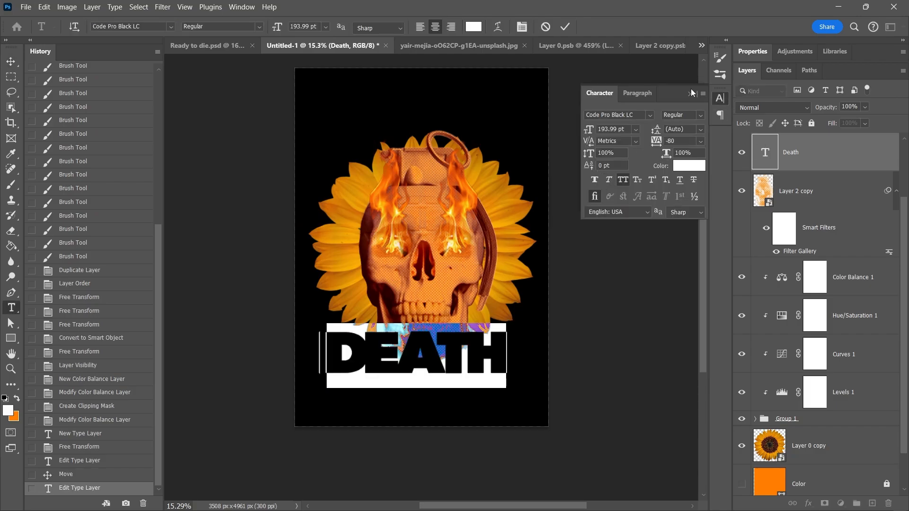
click(700, 141)
click(676, 218)
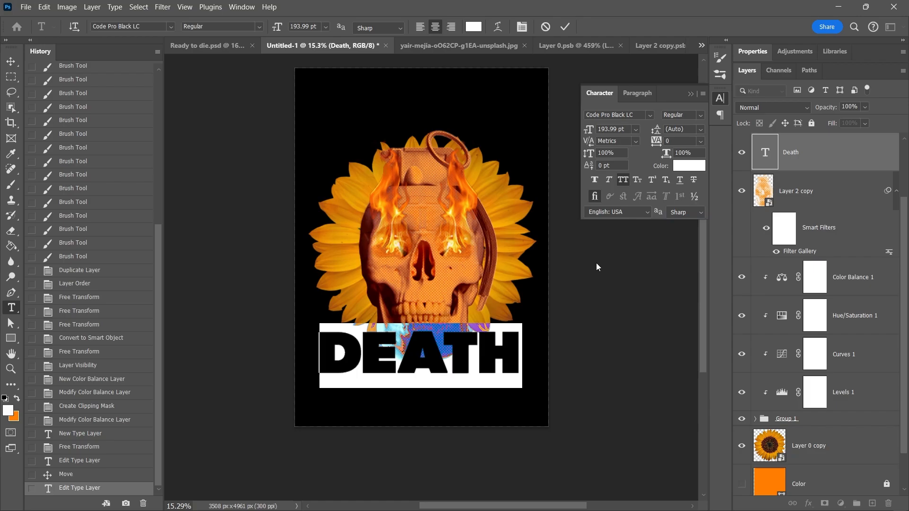
click(11, 61)
drag(440, 374, 441, 368)
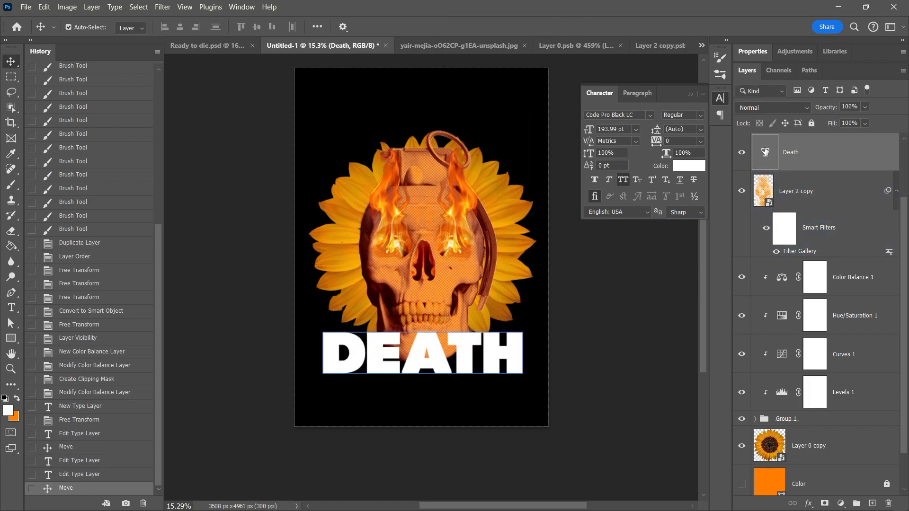
Warp the title with the Arc Lower style at a +37% bend and adjust its position under the jaw.
double_click(766, 151)
click(498, 27)
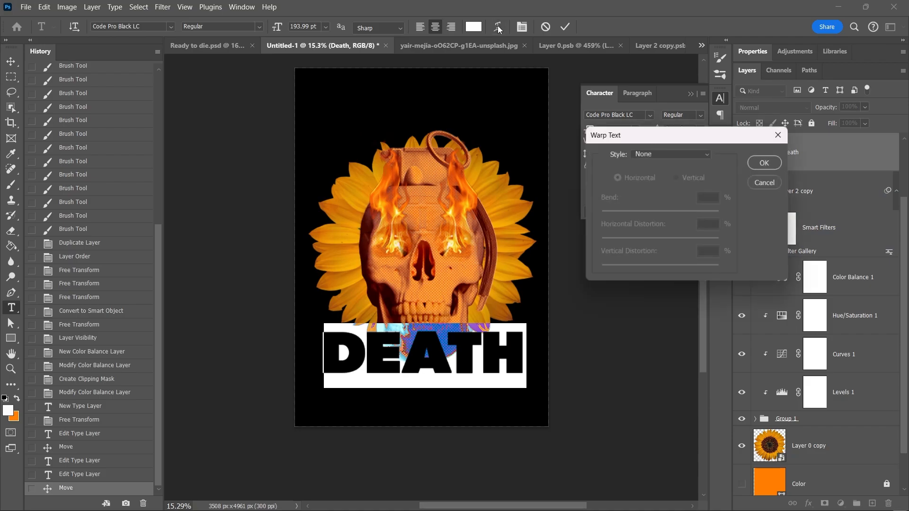
click(658, 152)
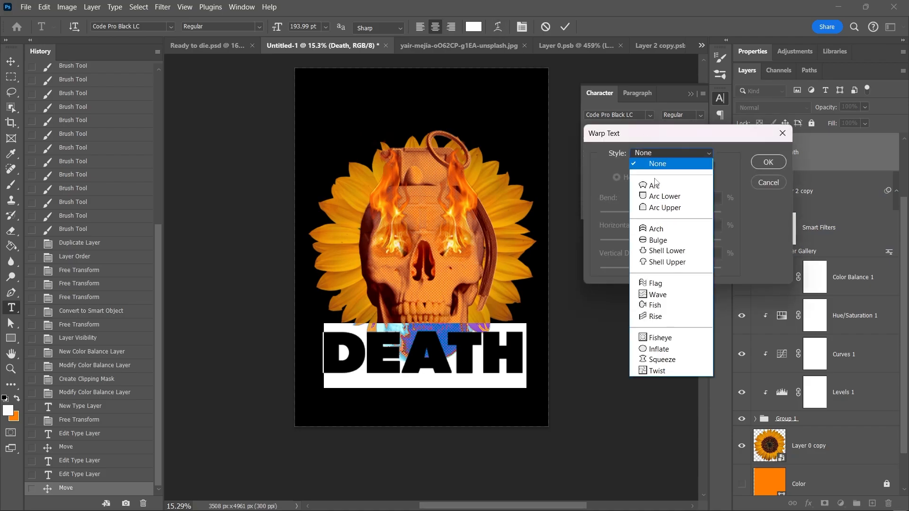
click(663, 196)
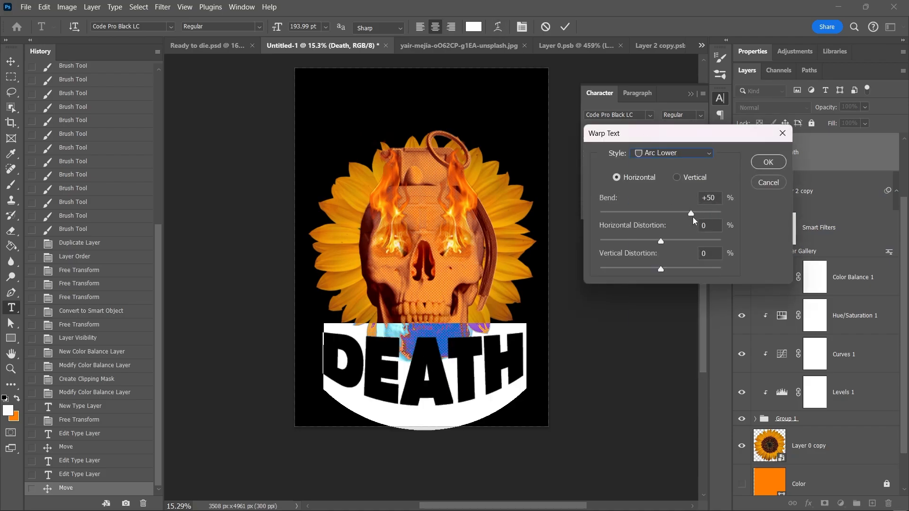
drag(691, 213, 685, 218)
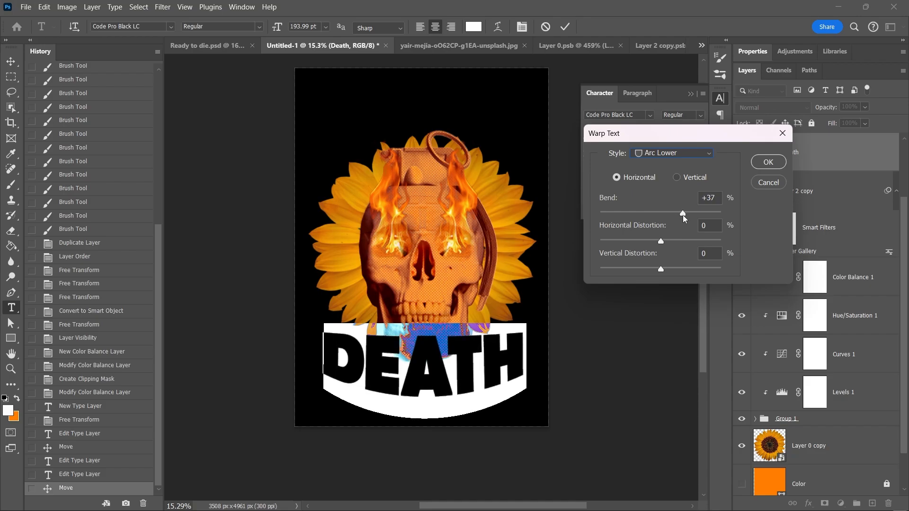
click(769, 163)
click(10, 62)
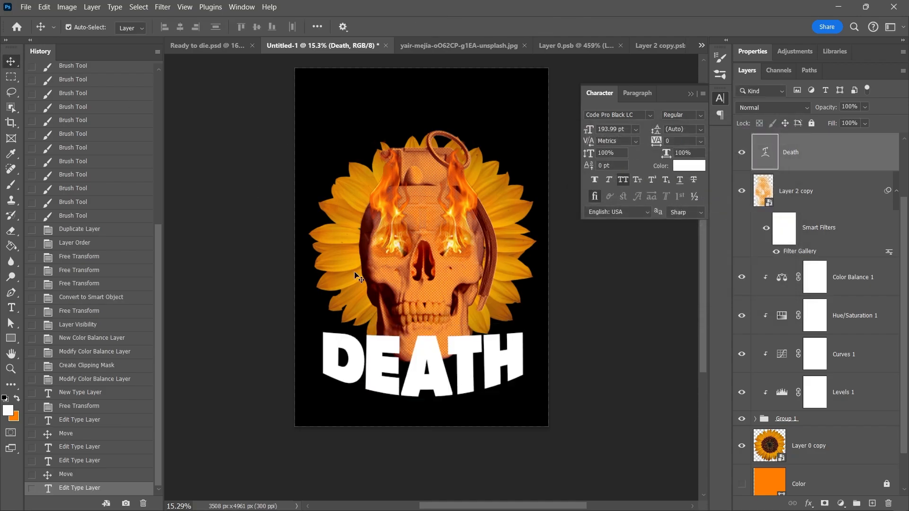
mouse_move(436, 374)
mouse_down()
mouse_move(435, 357)
mouse_move(441, 376)
mouse_up()
Convert the Death layer to a smart object and apply Motion Blur at a 90° angle and 120-pixel distance.
right_click(828, 153)
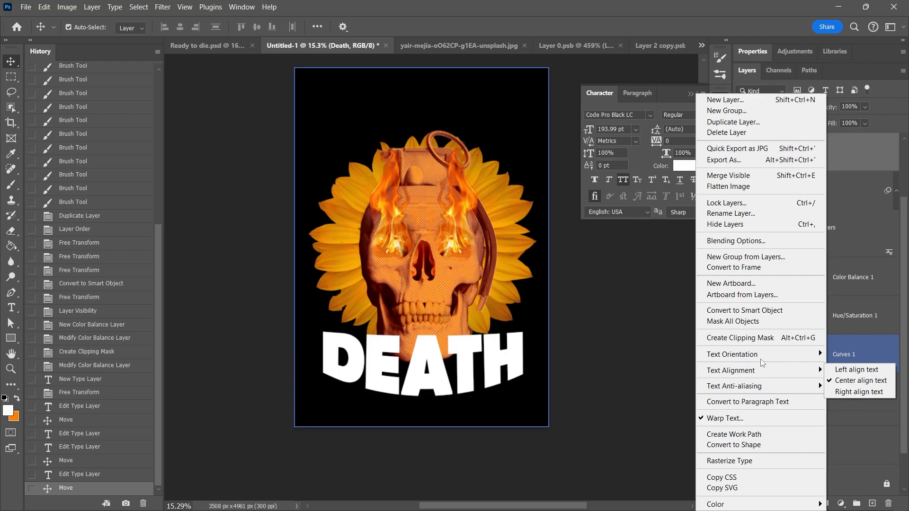
click(786, 312)
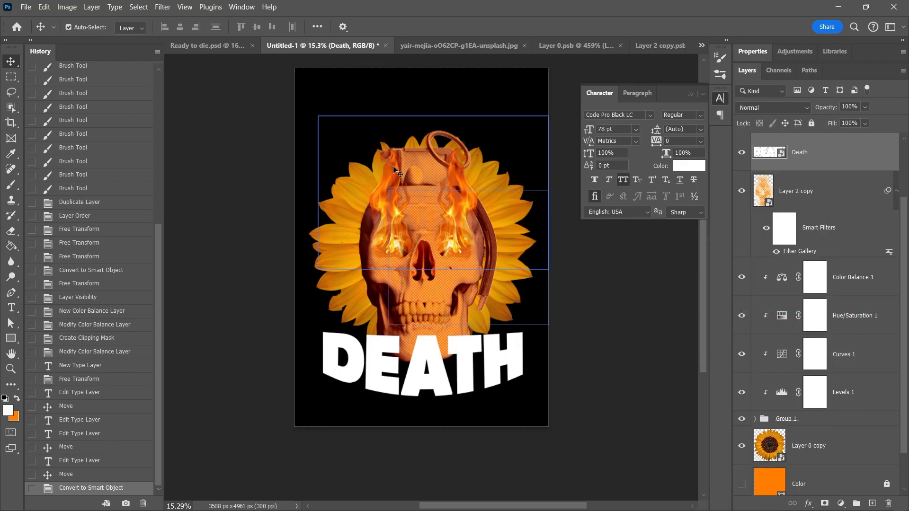
click(164, 7)
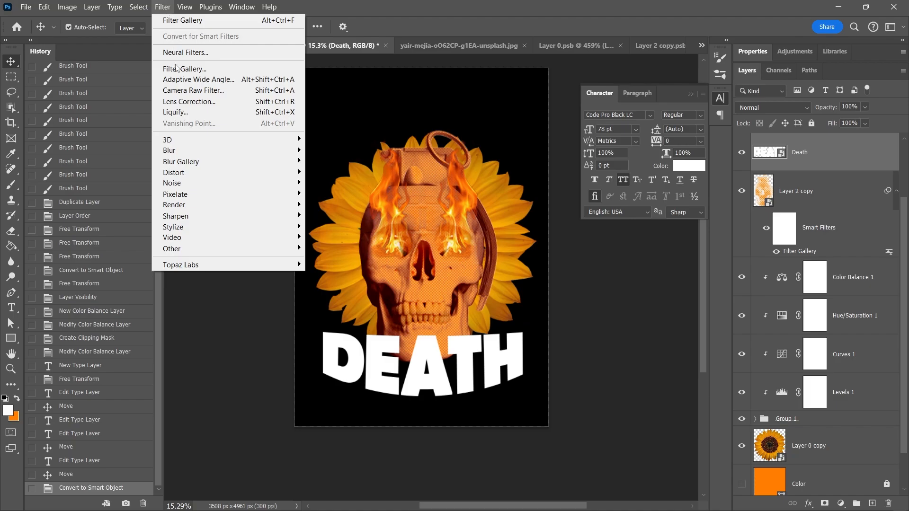
mouse_move(185, 153)
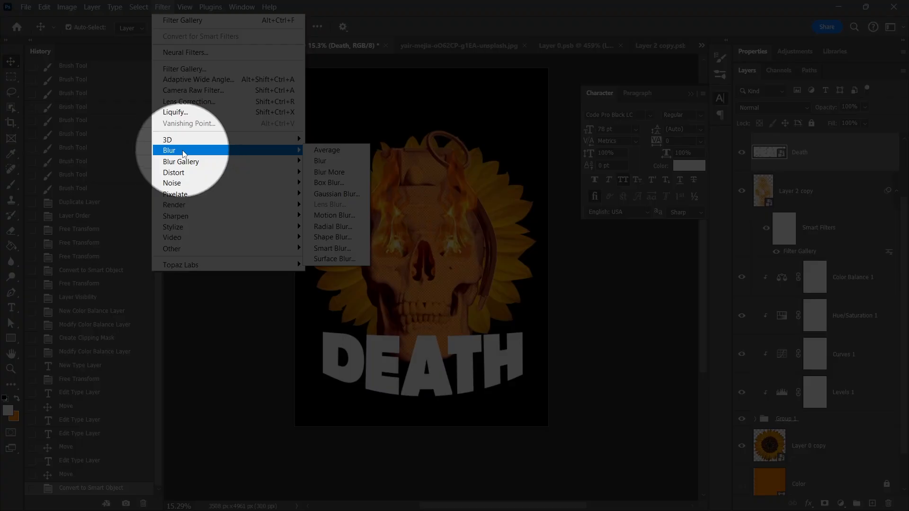
click(337, 217)
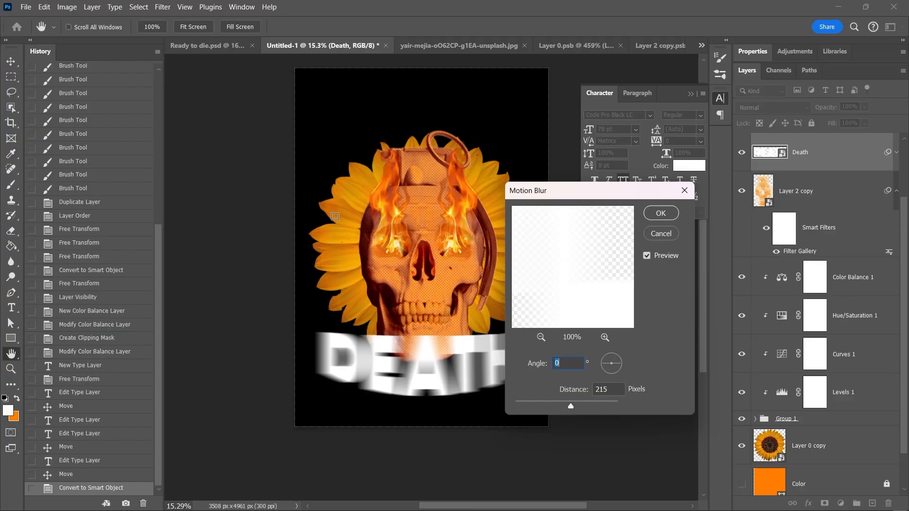
drag(584, 187, 675, 198)
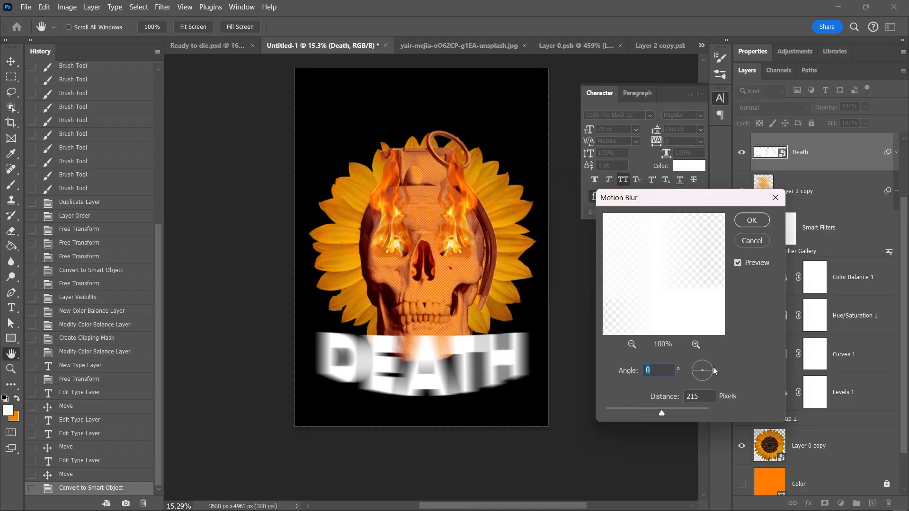
drag(704, 356, 704, 357)
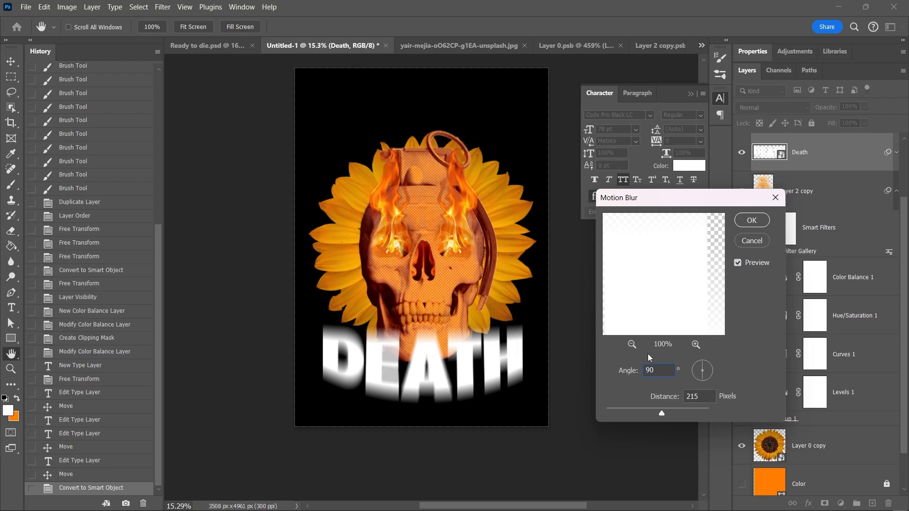
drag(663, 415, 646, 413)
click(753, 221)
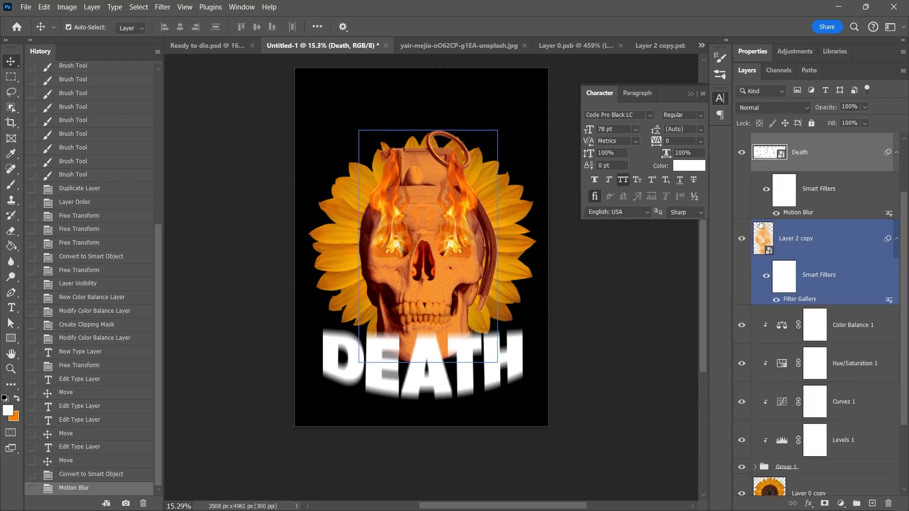
Open the contents of the Death smart object and set the text's font to Abril Fatface.
double_click(771, 156)
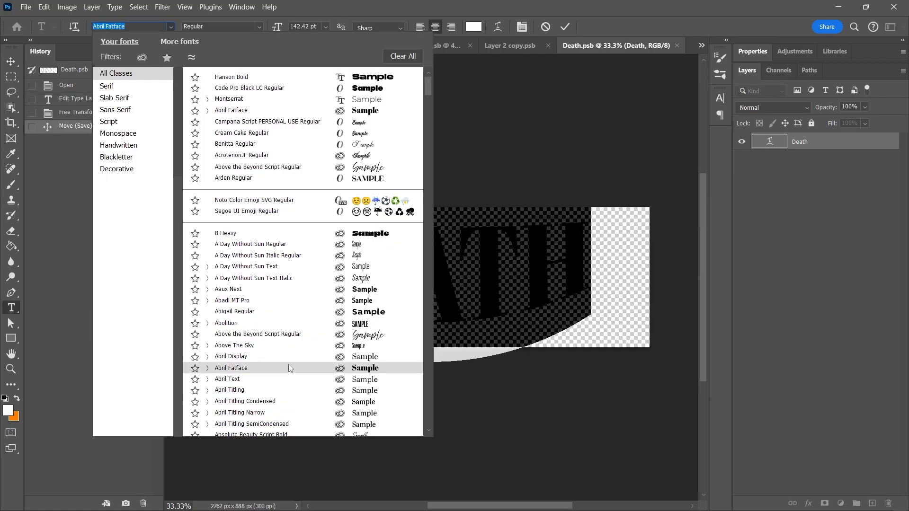
click(289, 365)
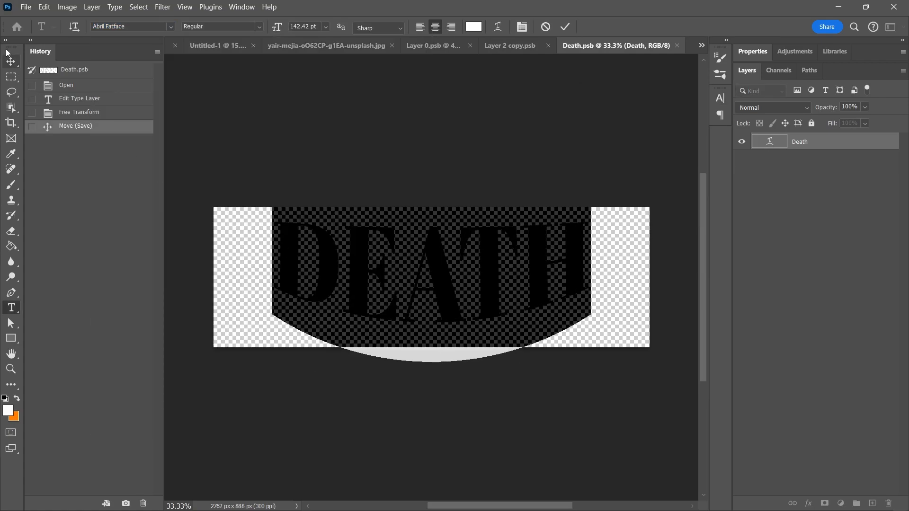
click(14, 62)
Scale the DEATH text to about 128% so it fills the smart object's canvas, then save the smart object.
key(ctrl+t)
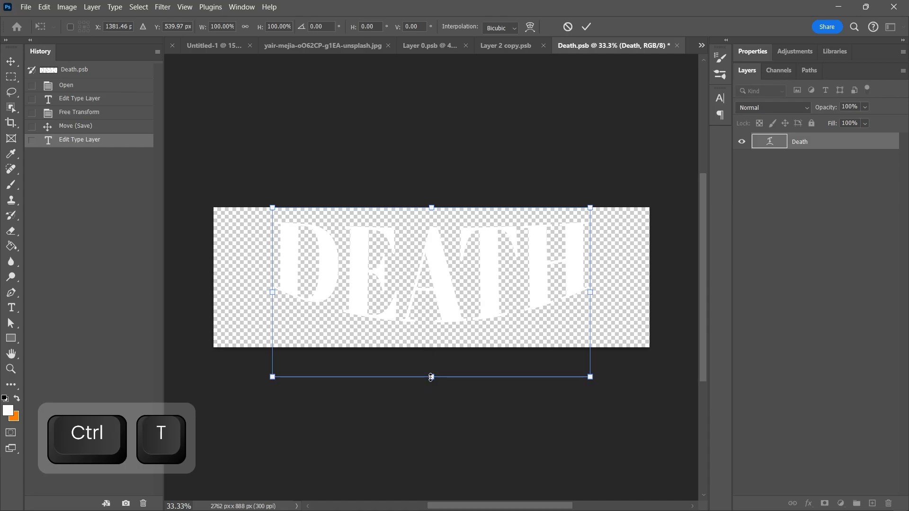
drag(431, 377, 425, 410)
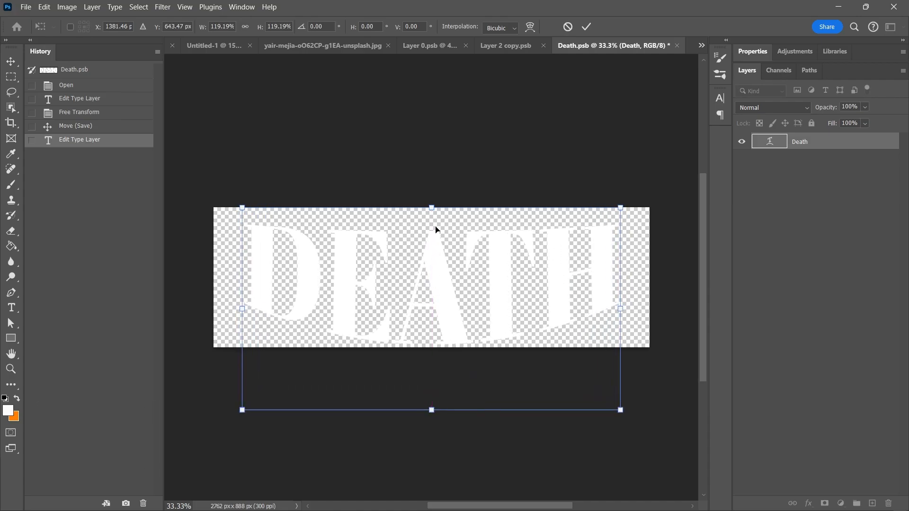
drag(431, 208, 428, 189)
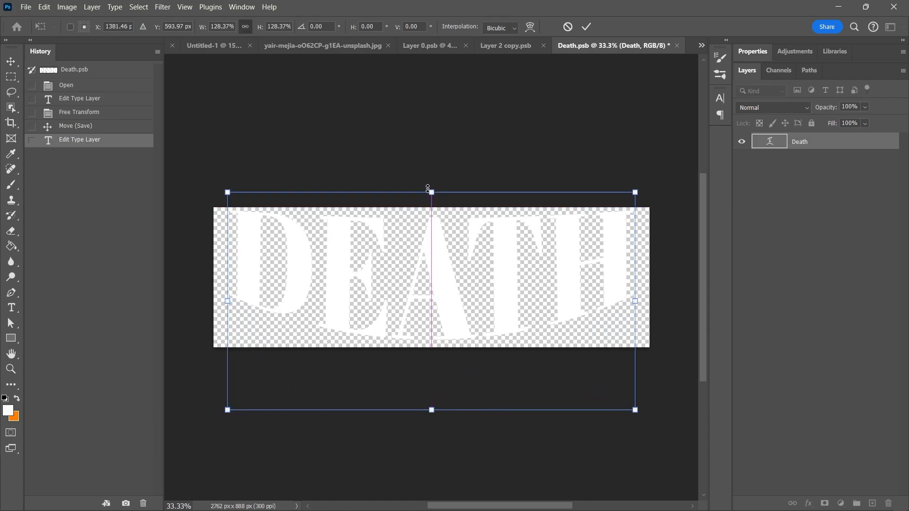
key(Return)
key(ctrl+s)
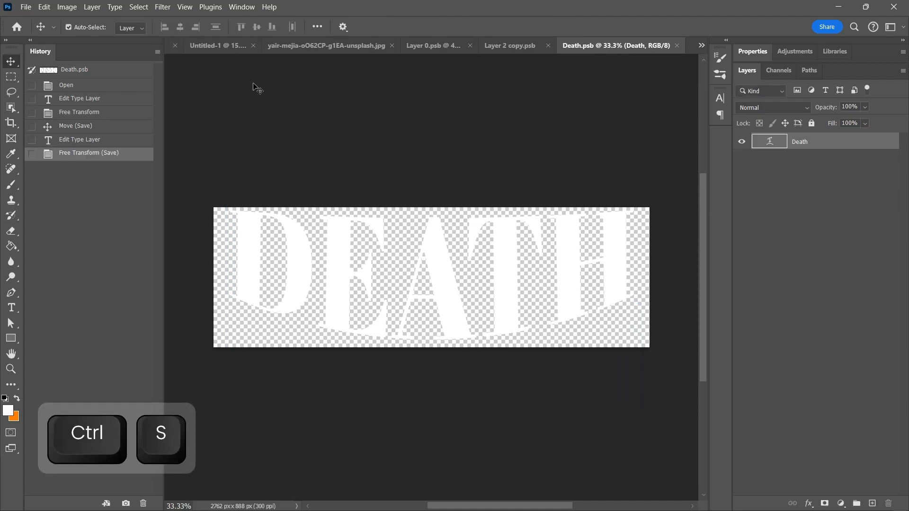
Back in the poster document, set the Death layer's Motion Blur distance to 152 pixels and lower the title slightly.
click(234, 46)
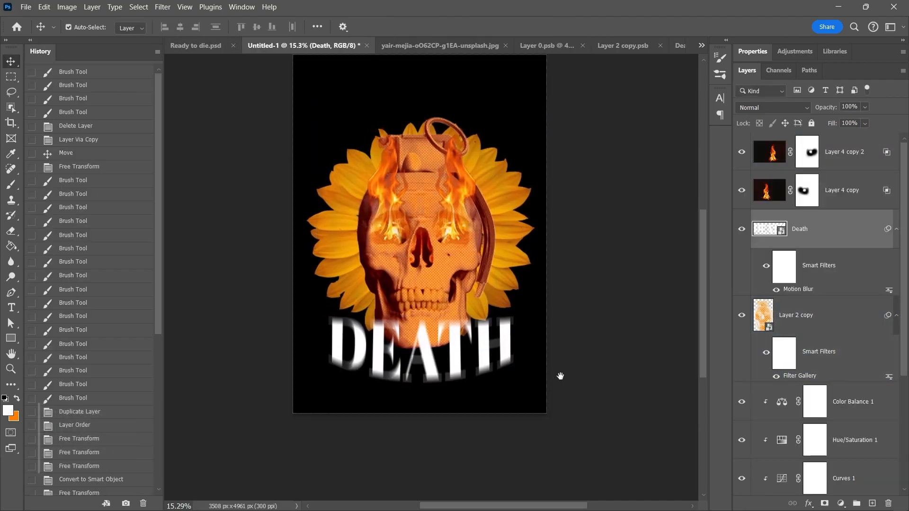
double_click(819, 296)
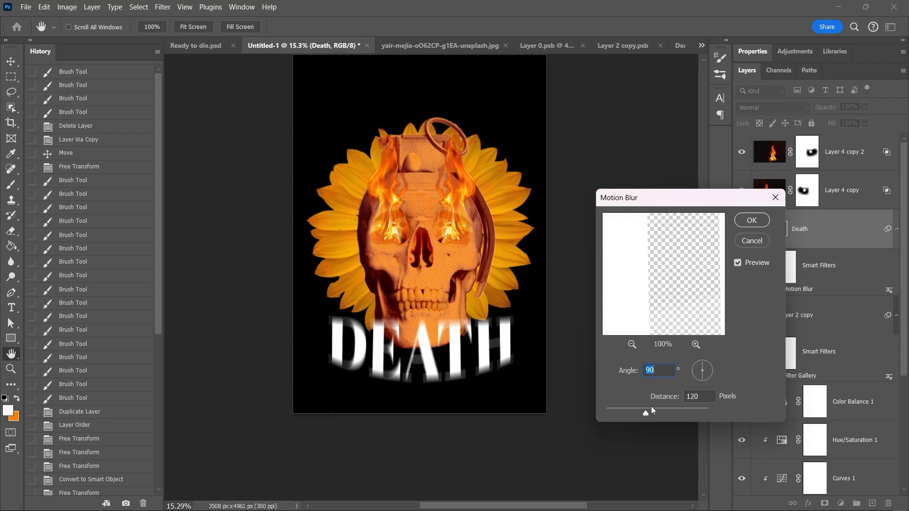
drag(646, 412, 652, 411)
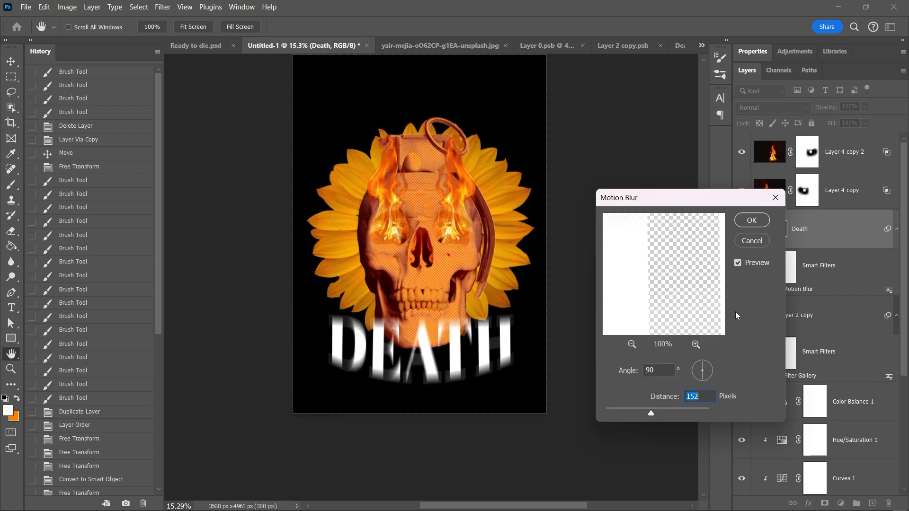
click(752, 220)
drag(433, 358, 435, 362)
scroll(554, 78, up, 2)
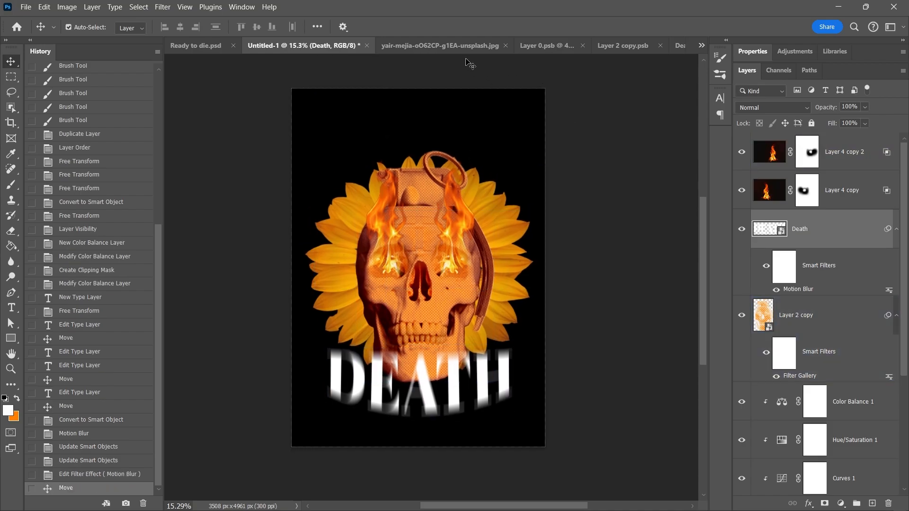
In the sunflower photo document, hide the masked Layer 0 copy and show and select the original Layer 0.
click(449, 43)
click(742, 152)
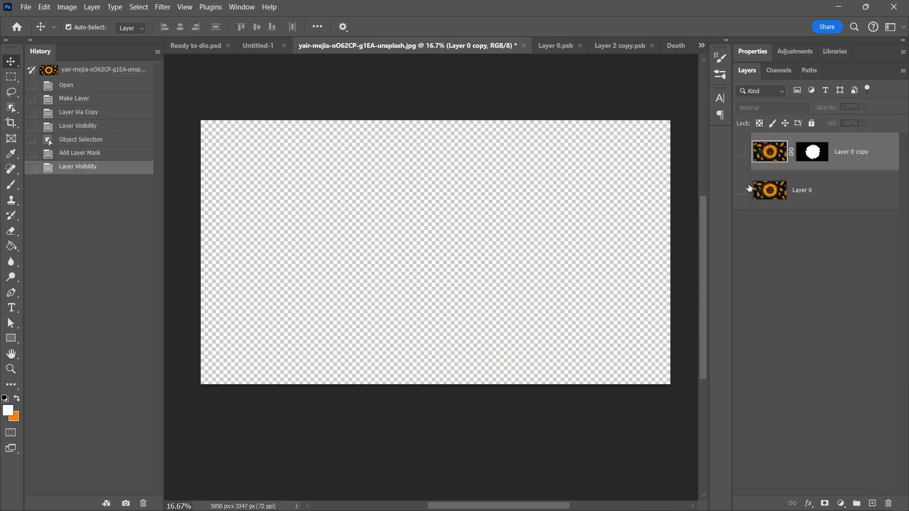
click(742, 190)
click(805, 190)
Knock out Layer 0's dark background with Blend If, raising the Current Layer black slider to 69 and splitting it.
click(810, 503)
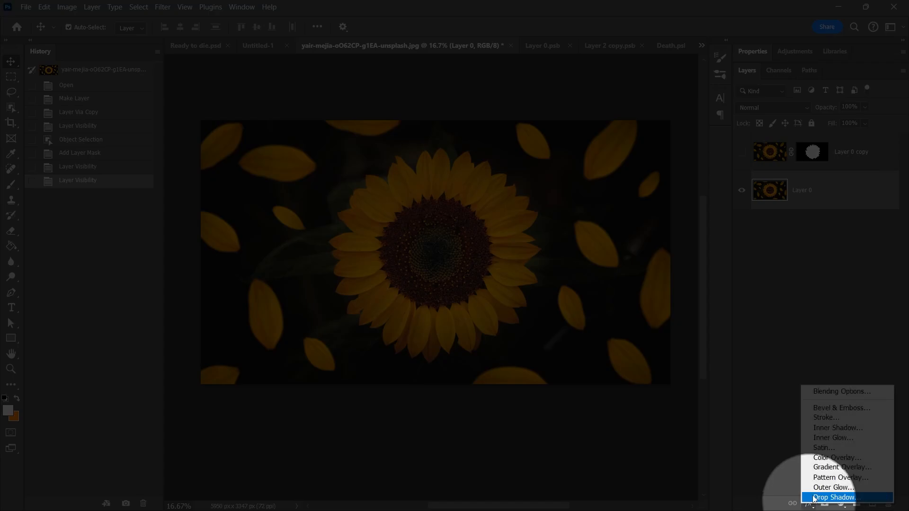
click(826, 392)
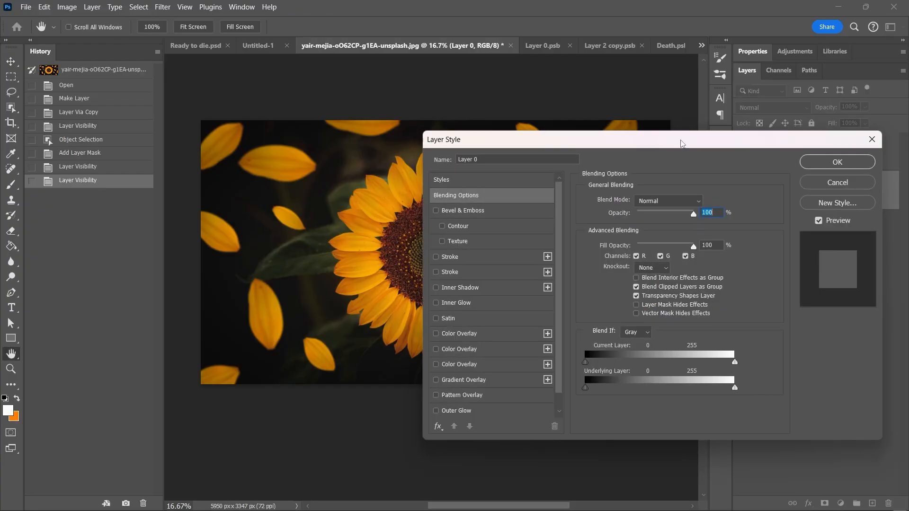
drag(682, 143, 667, 178)
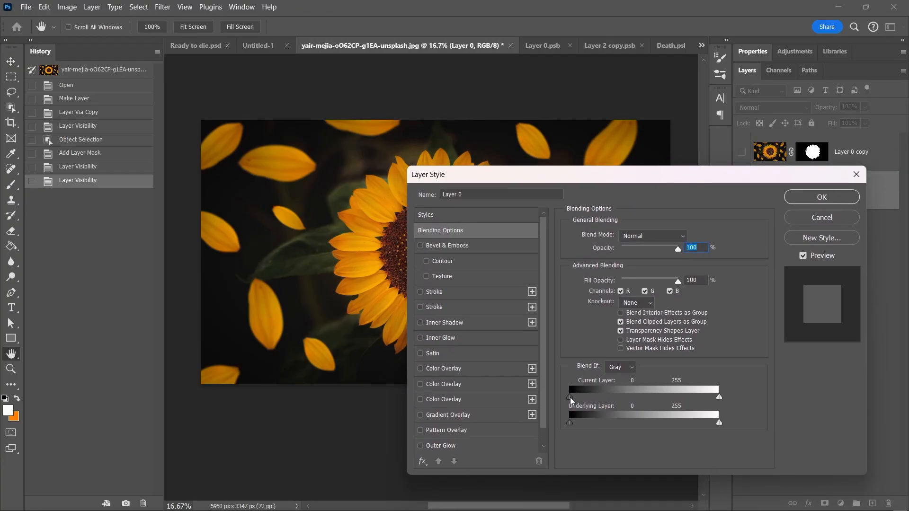
drag(570, 400, 612, 399)
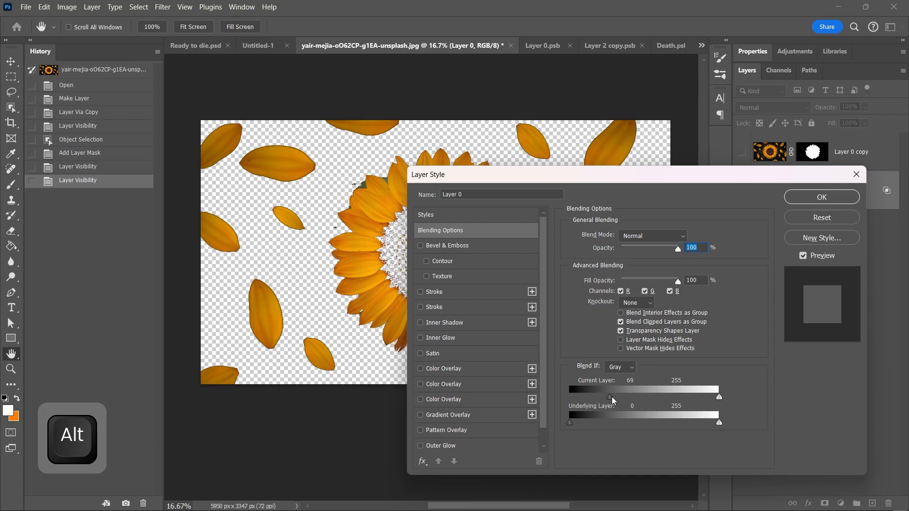
mouse_move(611, 397)
mouse_down()
mouse_move(634, 401)
mouse_move(623, 397)
mouse_up()
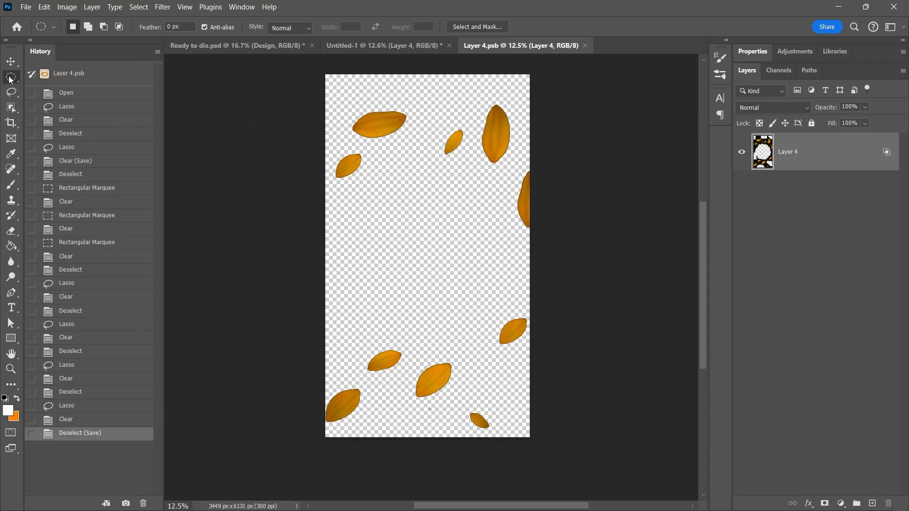
Cut the large upper-left petal and the tall upper-right petal out of Layer 4 onto their own layers.
drag(337, 95, 412, 151)
key(ctrl+shift+j)
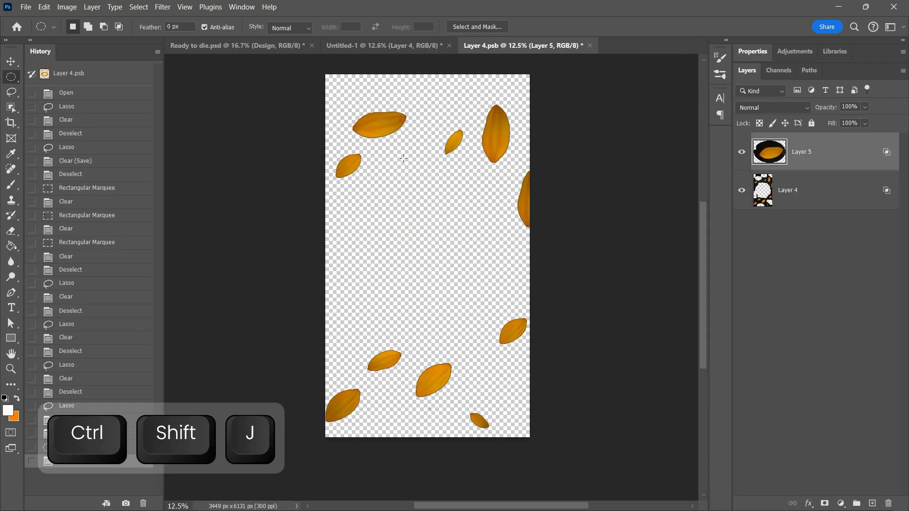
drag(471, 93, 522, 182)
key(ctrl+shift+j)
key(Return)
click(788, 190)
key(ctrl+shift+j)
Cut the small bottom-right petal and the larger petal at the lower centre onto separate layers.
drag(504, 402, 458, 436)
key(ctrl+shift+j)
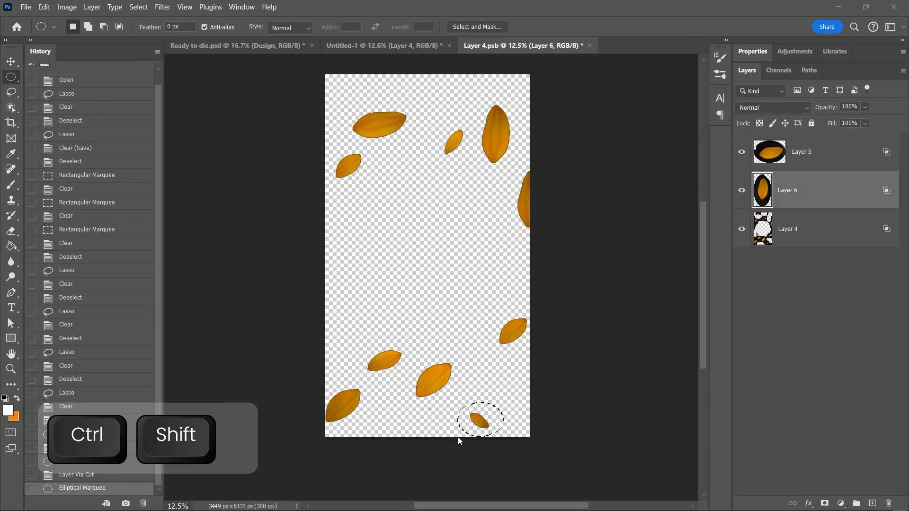
key(Return)
click(788, 229)
key(ctrl+shift+j)
click(788, 268)
drag(463, 351, 408, 404)
key(ctrl+shift+j)
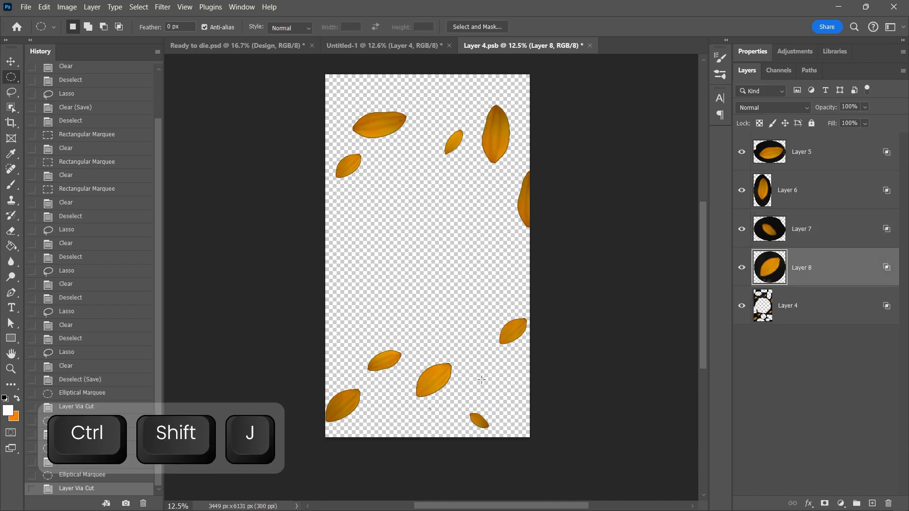
Cut the bottom-left petal onto its own layer, hide Layers 5 to 9 and reselect Layer 4.
drag(367, 380, 316, 437)
click(806, 313)
key(ctrl+shift+j)
drag(742, 152, 741, 306)
click(796, 345)
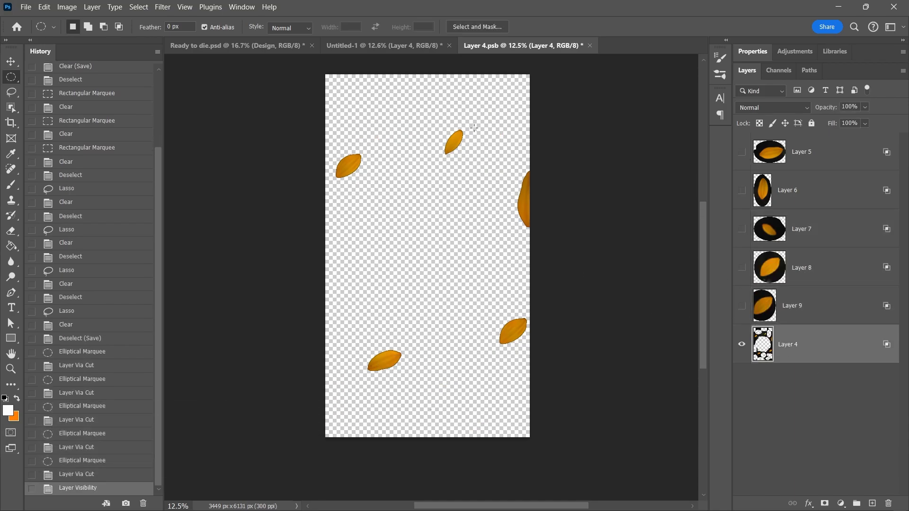
Cut the small upper-centre, small upper-left and lower-right petals from Layer 4 onto separate layers.
drag(474, 128, 438, 158)
key(ctrl+shift+j)
drag(379, 135, 314, 189)
key(ctrl+shift+j)
drag(540, 298, 476, 355)
key(ctrl+shift+j)
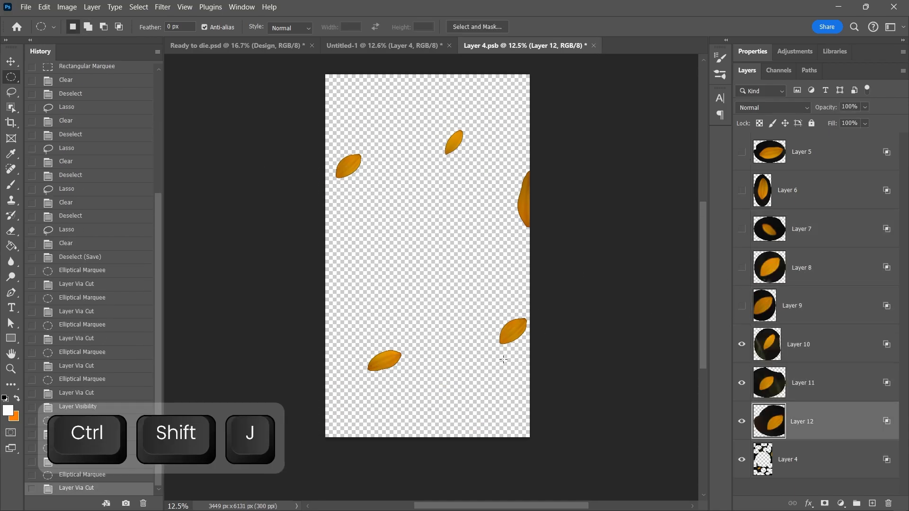
Cut the remaining lower-left petal from Layer 4 onto its own layer and hide Layer 4.
click(788, 460)
drag(438, 318, 350, 386)
key(ctrl+shift+j)
click(742, 476)
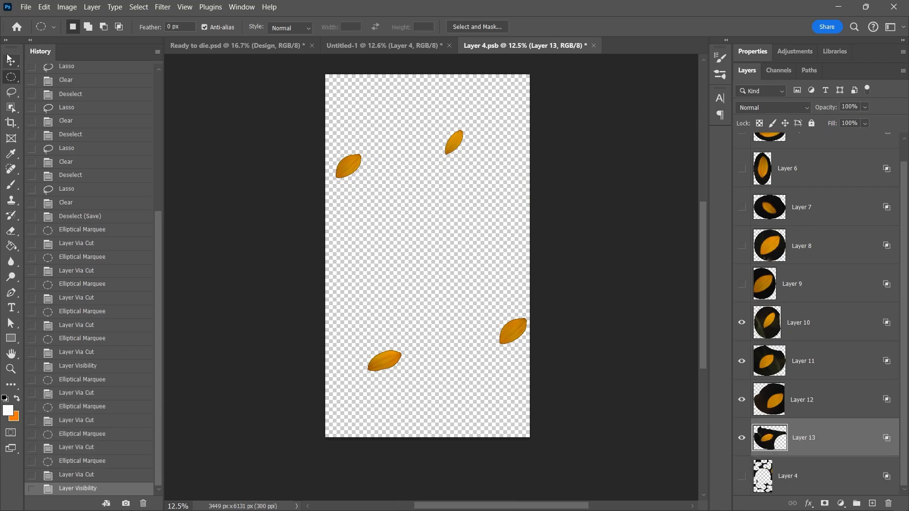
Show Layers 5 to 9 again and group all the separated petal layers, Layer 5 to Layer 13.
click(11, 62)
scroll(427, 199, up, 2)
drag(742, 284, 742, 168)
click(742, 136)
scroll(826, 371, up, 2)
shift+click(812, 158)
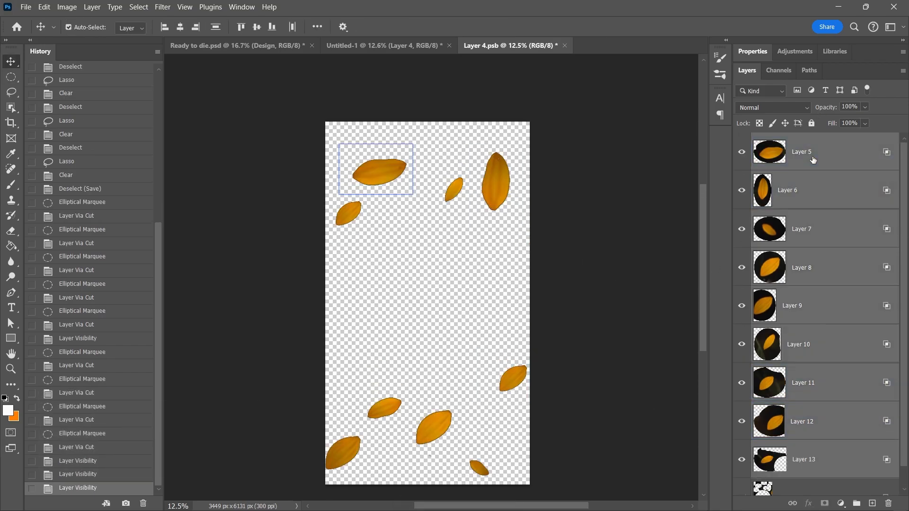
key(ctrl+g)
Copy the petal group from Layer 4.psb into the Untitled-1 poster document.
key(ctrl+c)
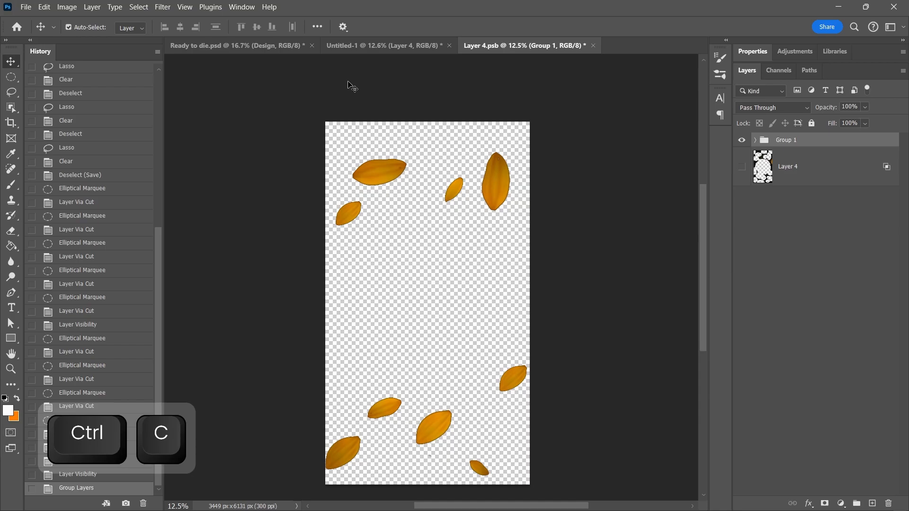
click(374, 45)
scroll(542, 203, down, 1)
key(ctrl+v)
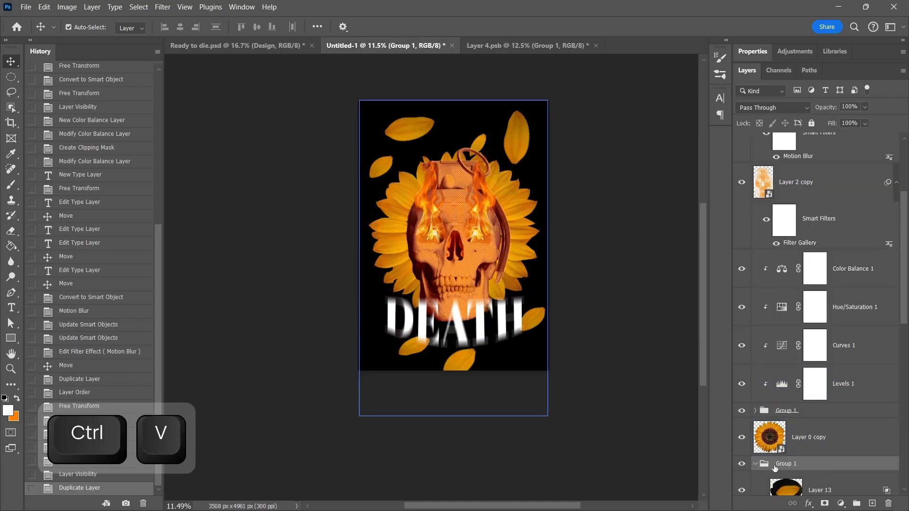
Shift the lower-left petal outward and rotate the petal below the title about -79° while raising it slightly.
scroll(793, 410, down, 1)
click(812, 437)
key(ctrl+t)
drag(415, 346, 393, 342)
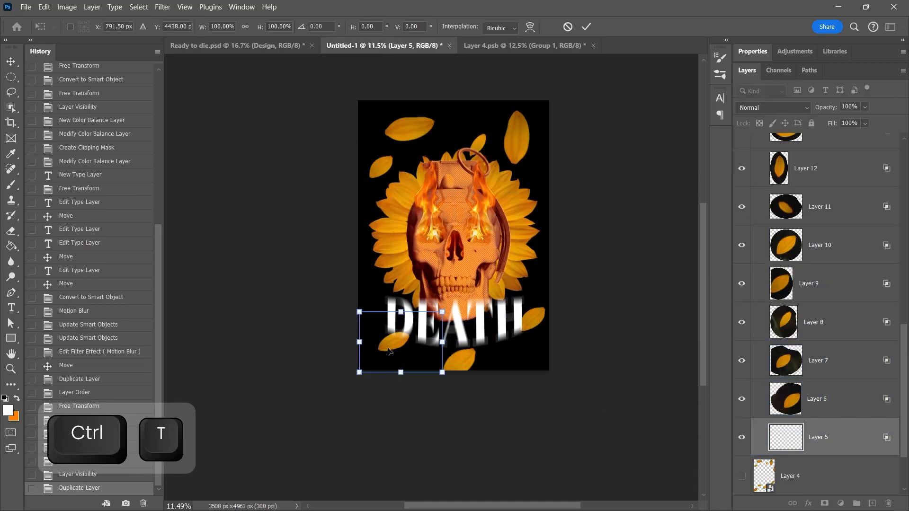
key(Return)
mouse_move(468, 362)
mouse_down()
mouse_move(468, 341)
mouse_move(464, 354)
mouse_up()
key(ctrl+t)
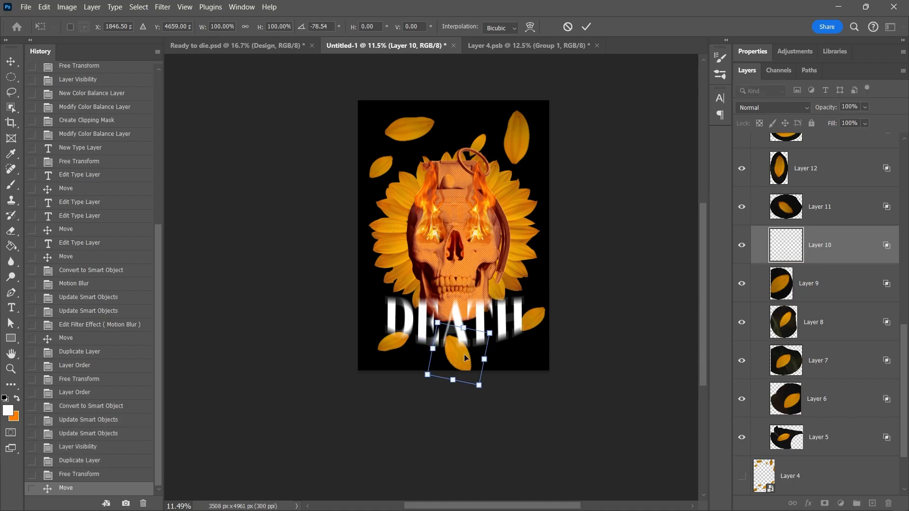
key(Return)
Rotate the petal beside the H of DEATH about -14° and lower it slightly.
click(534, 319)
key(ctrl+t)
drag(574, 326, 565, 311)
drag(537, 317, 534, 321)
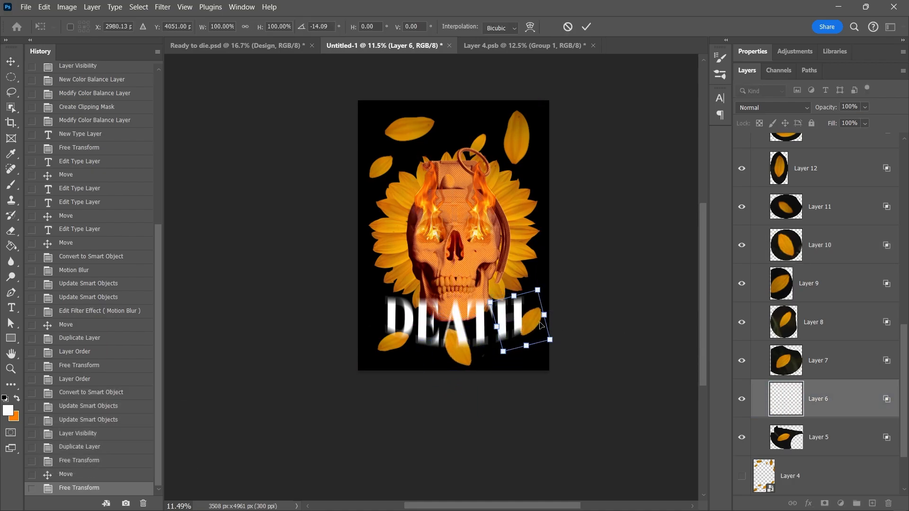
key(Return)
click(518, 143)
key(ctrl+t)
key(ctrl+w)
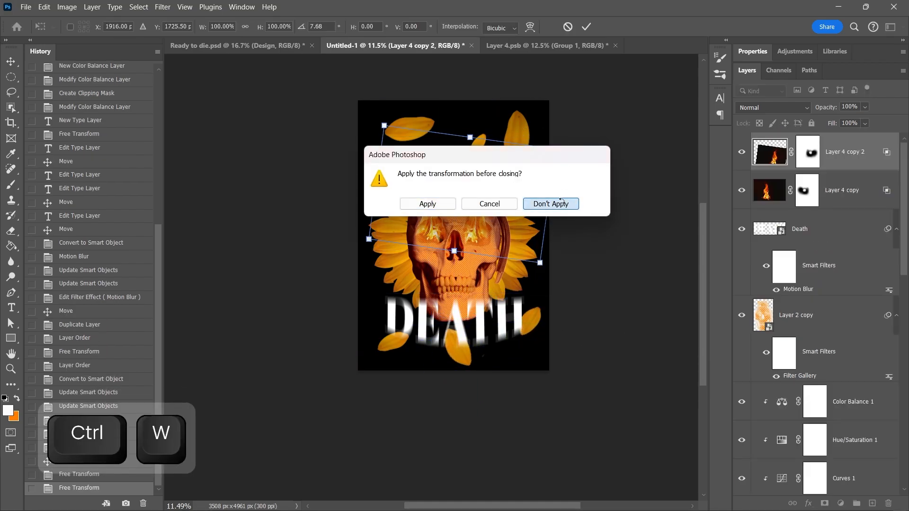
click(537, 200)
Rotate the tall top-right petal slightly clockwise.
click(519, 142)
key(ctrl+t)
drag(558, 145, 566, 162)
key(Return)
Rotate the large top-left petal so it points diagonally and place it in the poster's upper-left corner.
click(425, 126)
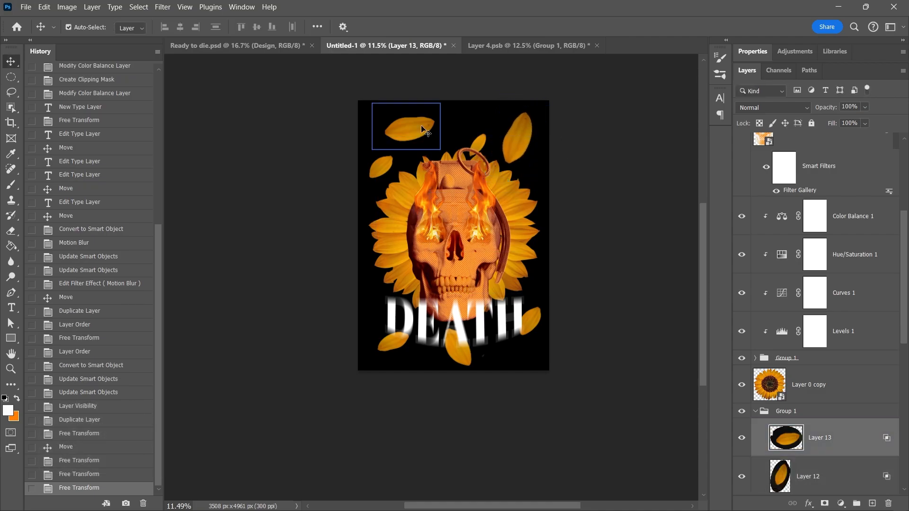
key(ctrl+t)
drag(456, 124, 449, 80)
drag(422, 126, 440, 77)
drag(386, 163, 467, 105)
drag(415, 151, 379, 124)
key(Return)
ctrl+click(376, 188)
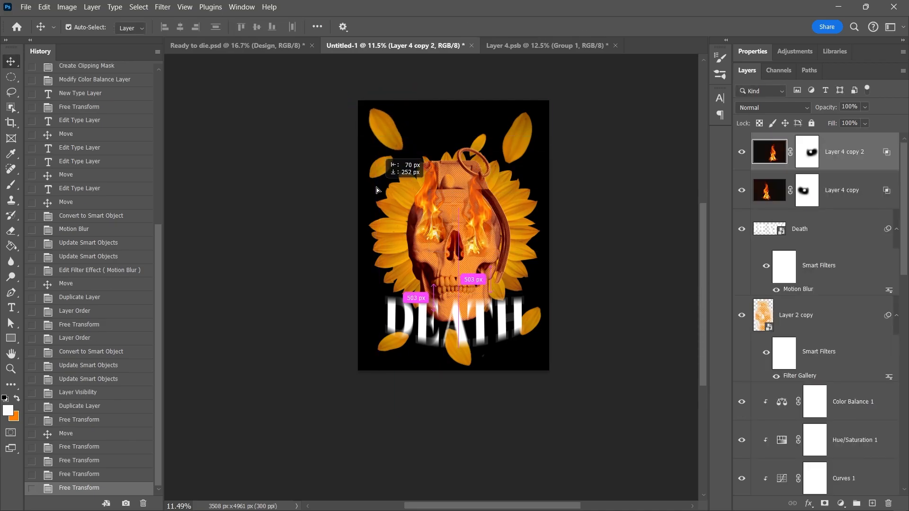
key(ctrl+w)
click(526, 206)
scroll(889, 339, down, 10)
Lock the upper artwork layers and rearrange the smaller petals above the skull and around the ends of the title.
ctrl+click(428, 183)
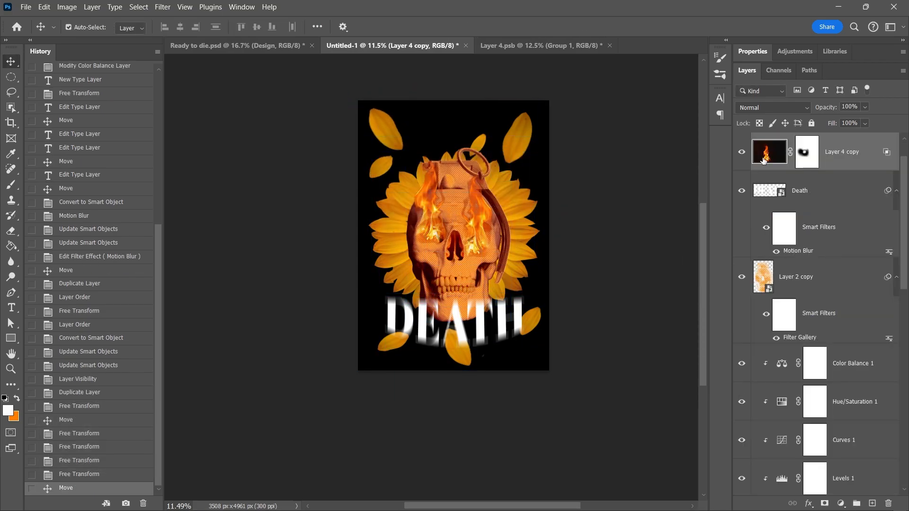
key(ctrl+/)
drag(372, 170, 423, 147)
drag(410, 353, 387, 339)
drag(481, 141, 516, 343)
drag(533, 313, 463, 117)
drag(512, 344, 517, 334)
Hide the large upper-left petal on Layer 13, and rotate the small Layer 5 petal about -33° and move it toward that corner.
click(389, 130)
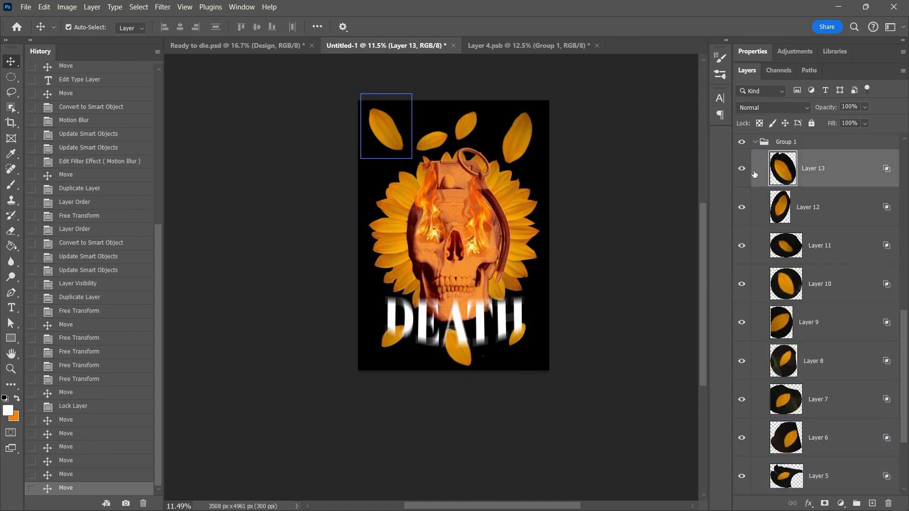
click(742, 169)
click(430, 145)
key(ctrl+t)
drag(434, 145, 401, 146)
drag(463, 143, 459, 108)
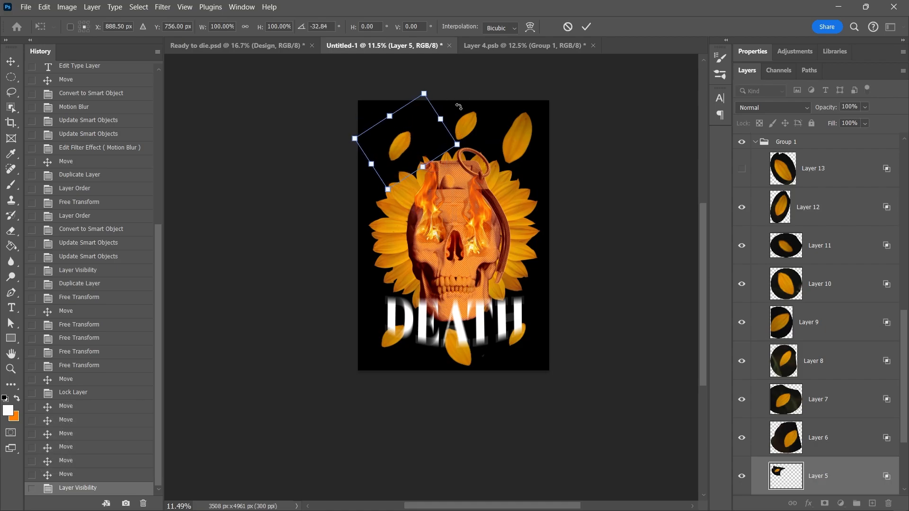
drag(401, 143, 401, 145)
key(Return)
Hide the remaining petals above the skull on Layers 5, 6 and 12.
click(742, 476)
click(466, 127)
click(742, 438)
click(519, 130)
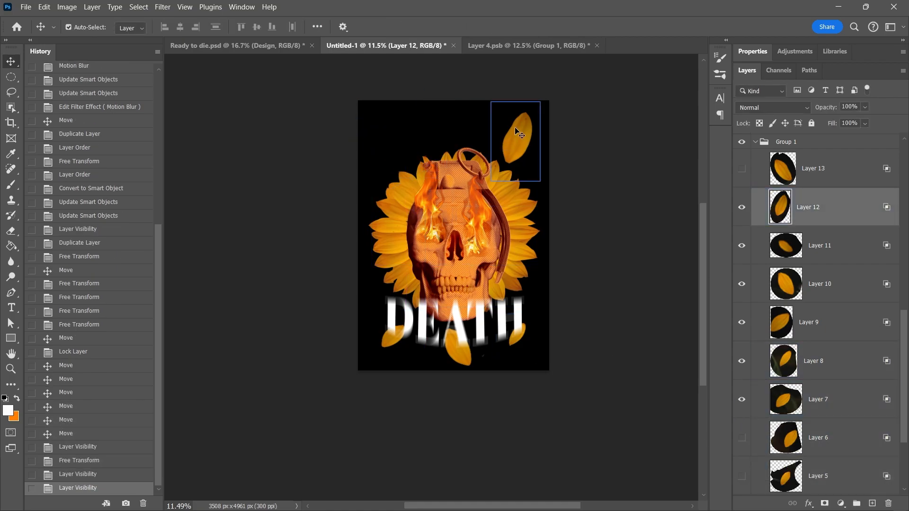
click(742, 208)
Select the poster's artwork layers, unlock them and move the whole composition up slightly.
drag(603, 138, 348, 379)
scroll(815, 254, up, 10)
click(895, 191)
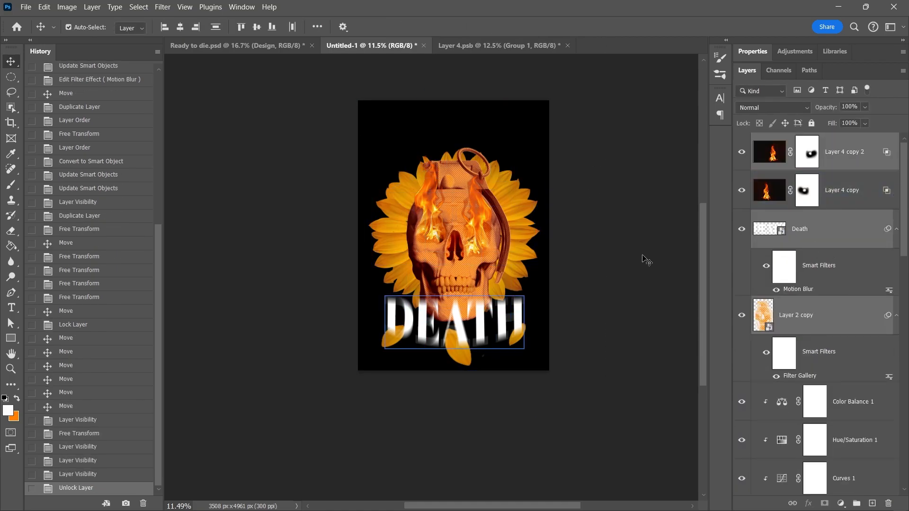
shift+click(459, 247)
drag(458, 247, 458, 233)
Hide the leftover petal in the poster's bottom-left corner.
click(378, 367)
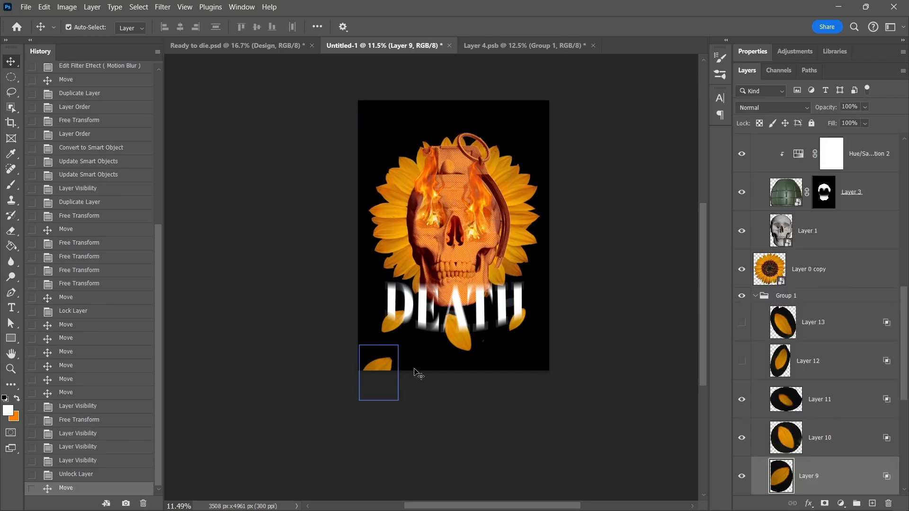
scroll(743, 324, down, 4)
click(742, 324)
Move the Layer 4 copy 2 flame back into the skull's right eye socket, level with the left flame.
key(ctrl+0)
click(516, 228)
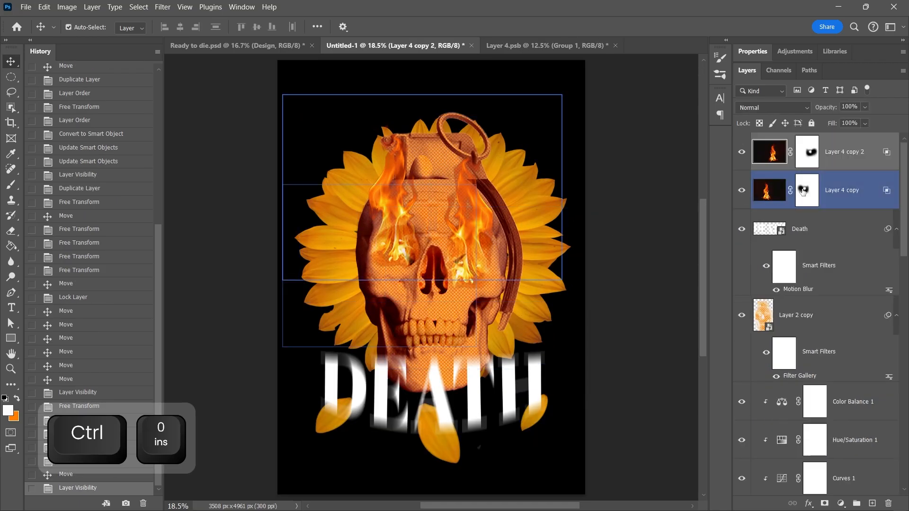
drag(517, 228, 517, 206)
key(shift+Right)
key(shift+Right)
key(shift+Down)
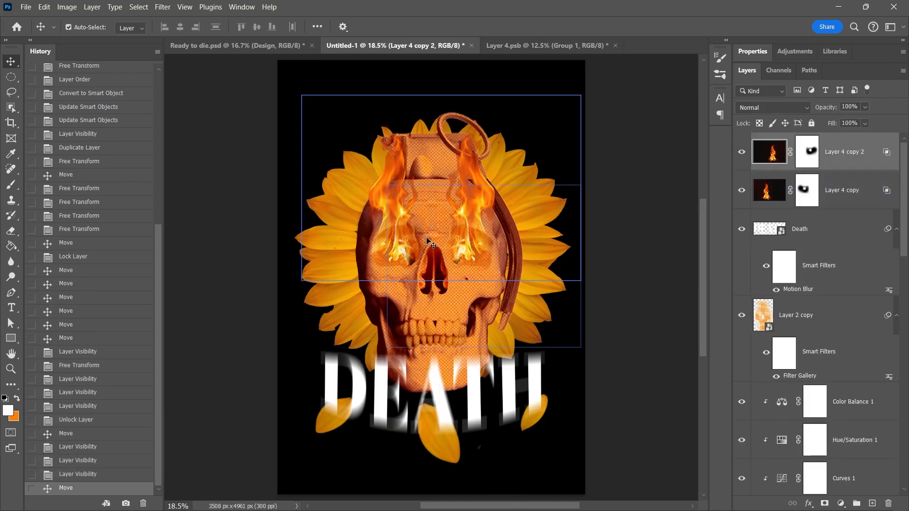
Add a layer mask to Layer 2 copy in Death.psd and dab soft black over the skull with a 4165 px brush to fade the halftone.
scroll(429, 241, down, 2)
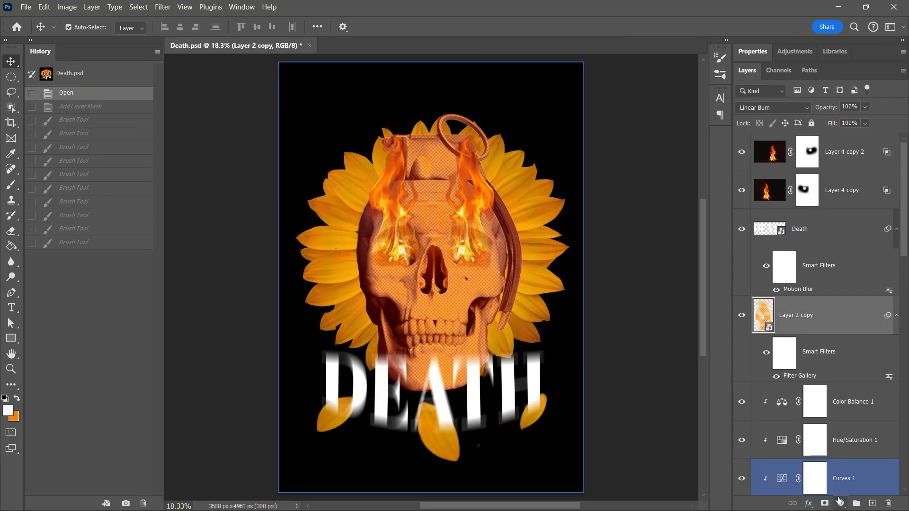
click(825, 503)
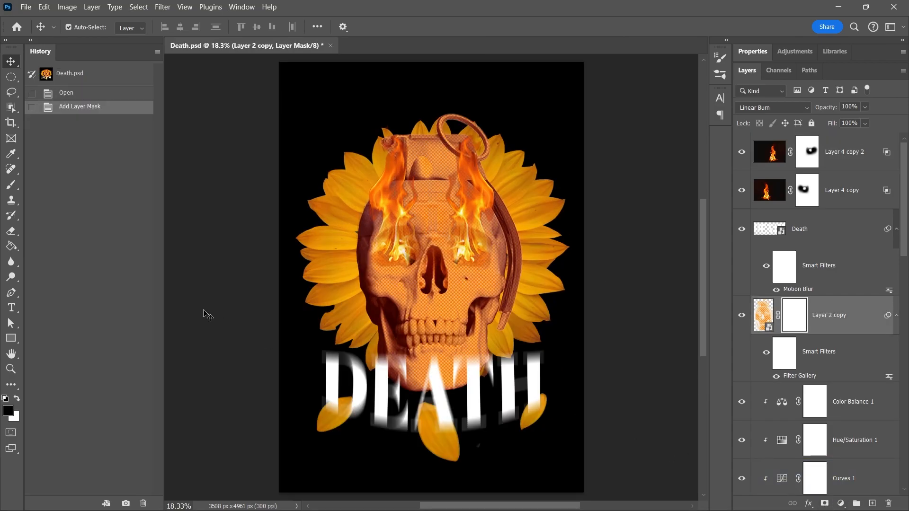
key(b)
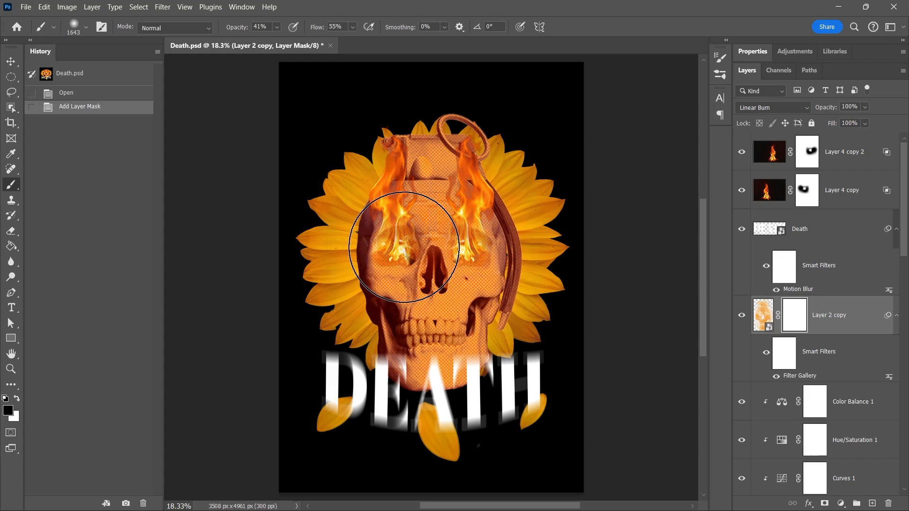
drag(441, 234, 448, 234)
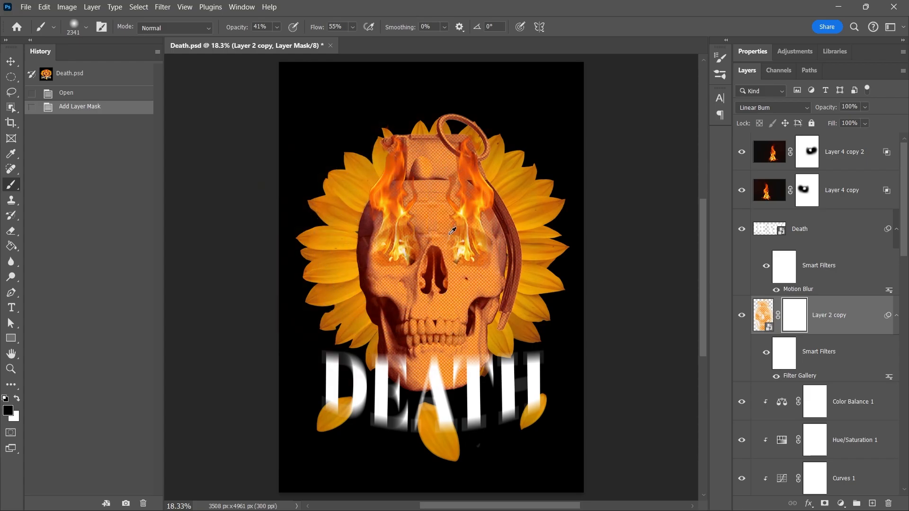
drag(441, 306, 540, 290)
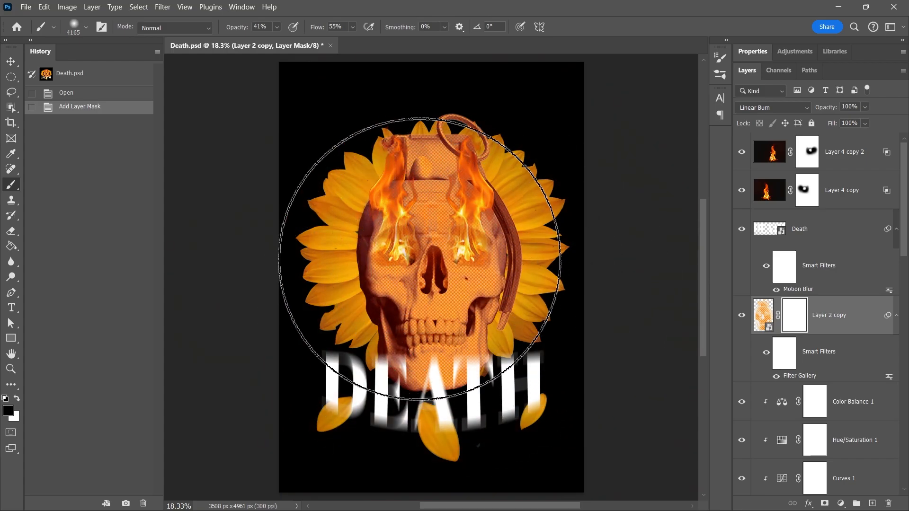
click(430, 260)
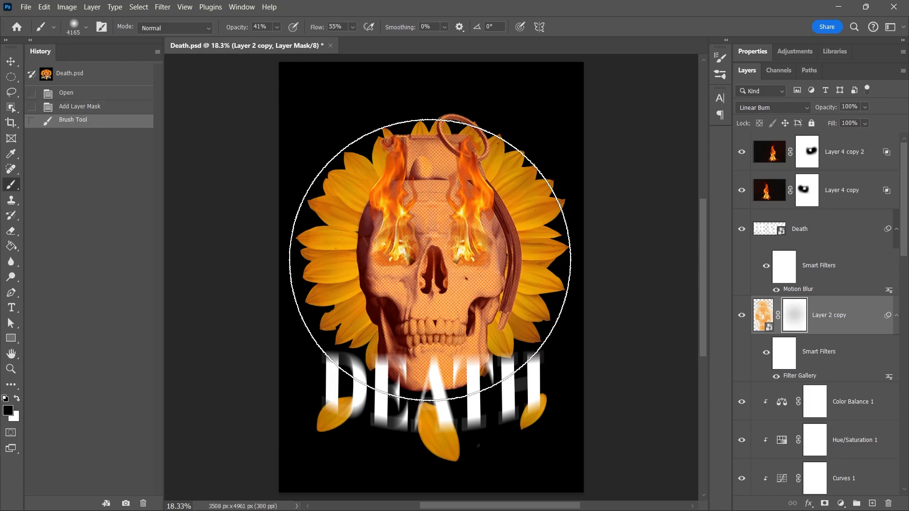
click(430, 259)
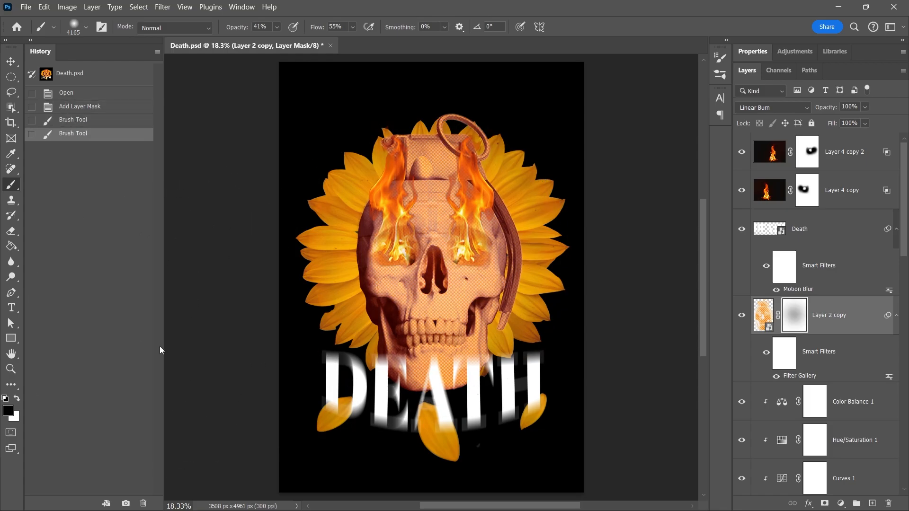
click(416, 203)
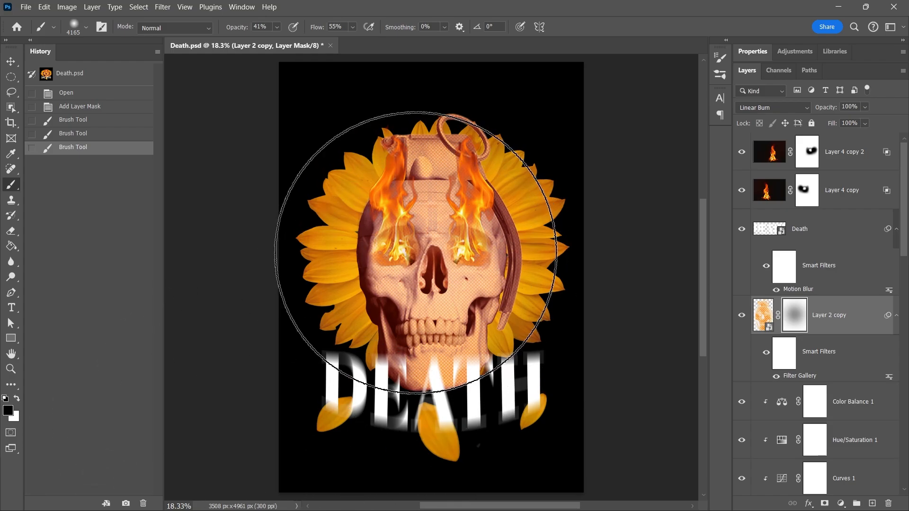
click(435, 223)
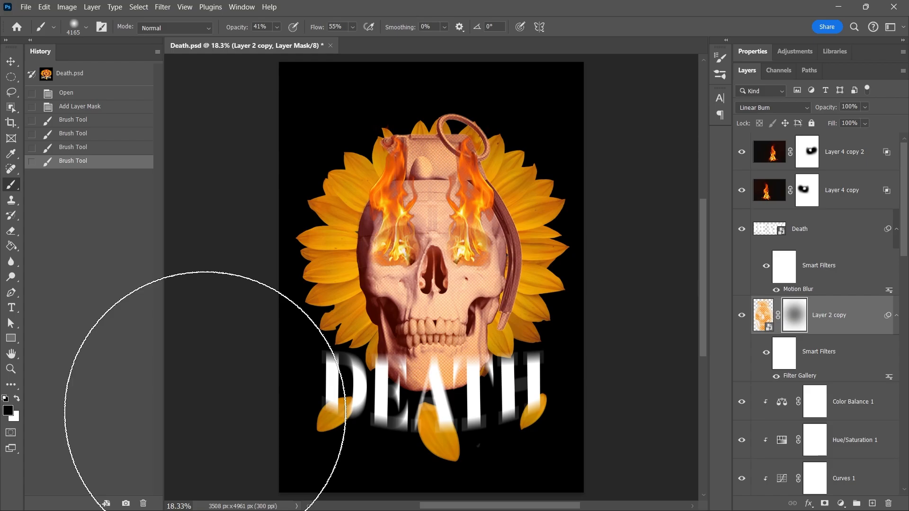
Undo the last mask dab and set Layer 2 copy's opacity to 80%.
key(ctrl+z)
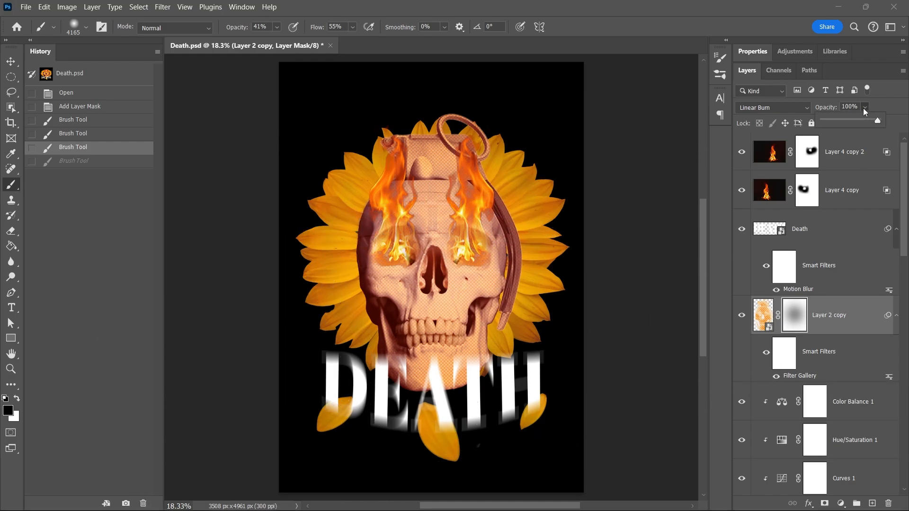
click(870, 121)
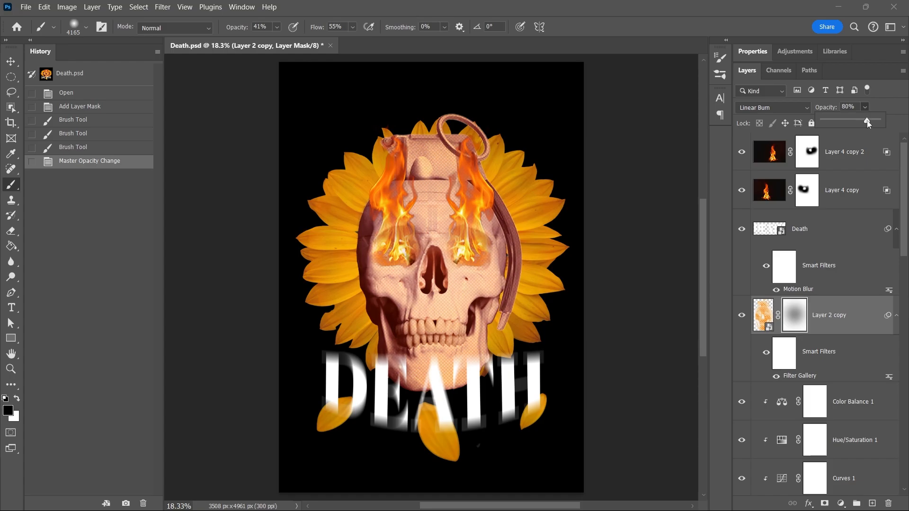
Paint white on the Layer 2 copy mask around the eye sockets with a 295 px brush to restore the orange glow.
scroll(428, 264, up, 5)
drag(488, 270, 21, 270)
drag(393, 244, 376, 248)
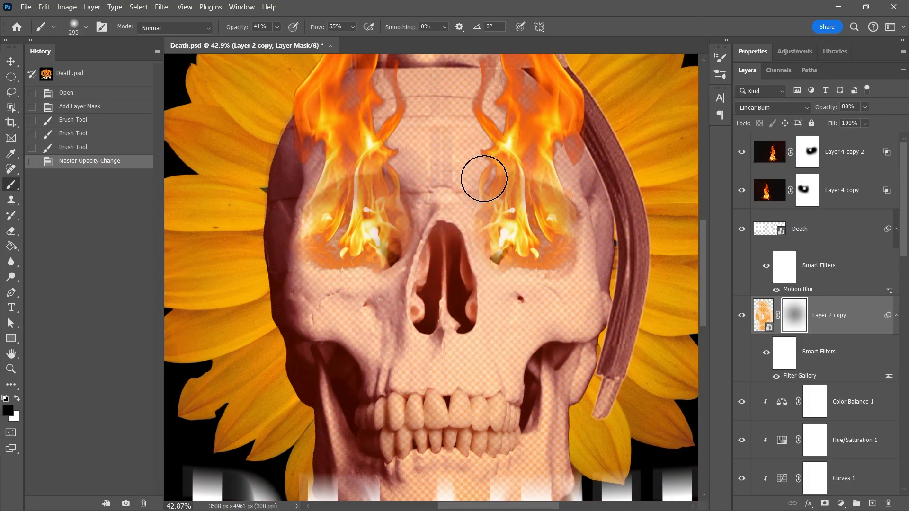
key(x)
mouse_move(537, 207)
mouse_down()
mouse_move(499, 213)
mouse_move(508, 208)
mouse_move(509, 245)
mouse_move(489, 221)
mouse_move(520, 246)
mouse_move(550, 249)
mouse_move(550, 205)
mouse_up()
click(504, 240)
click(501, 233)
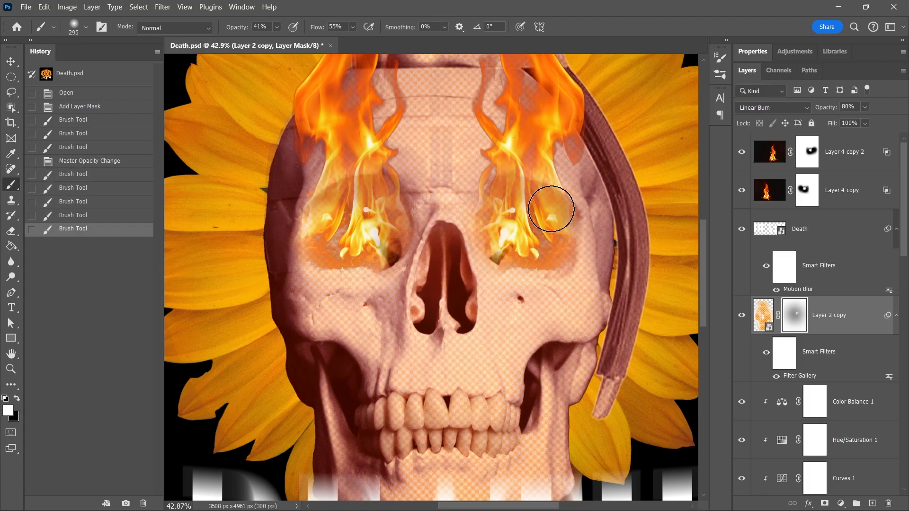
click(557, 211)
click(559, 209)
click(502, 194)
click(490, 204)
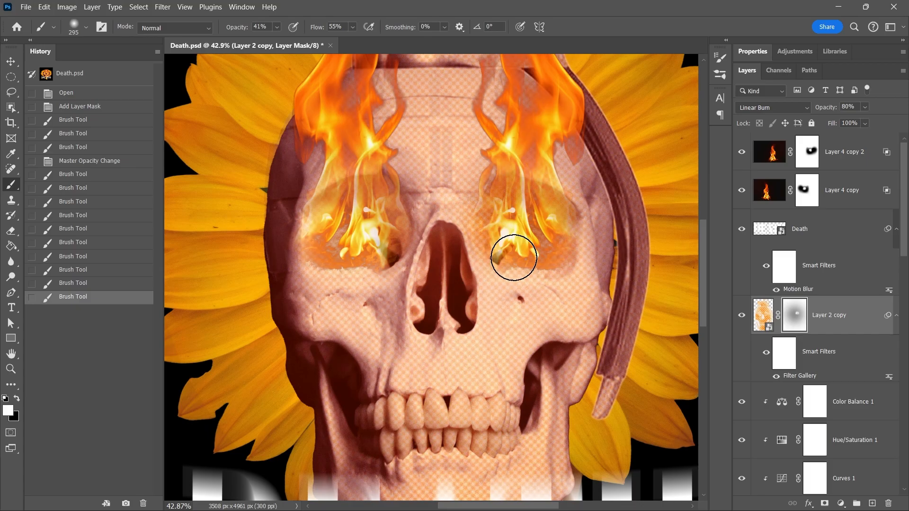